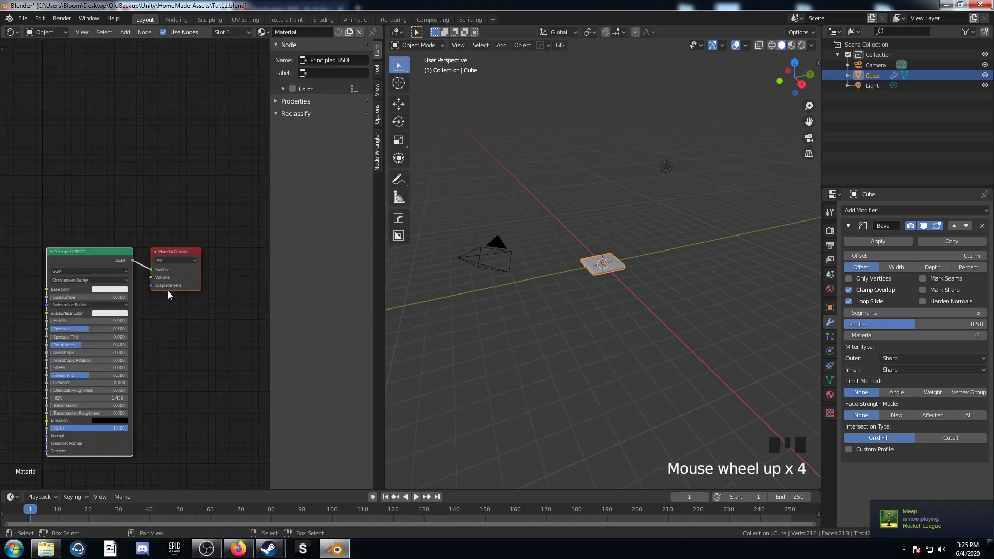
- Hide the node editor's sidebar and show the cube from directly above in rendered shading
{"action": "key", "text": "n"}
{"action": "key", "text": "KP_7"}
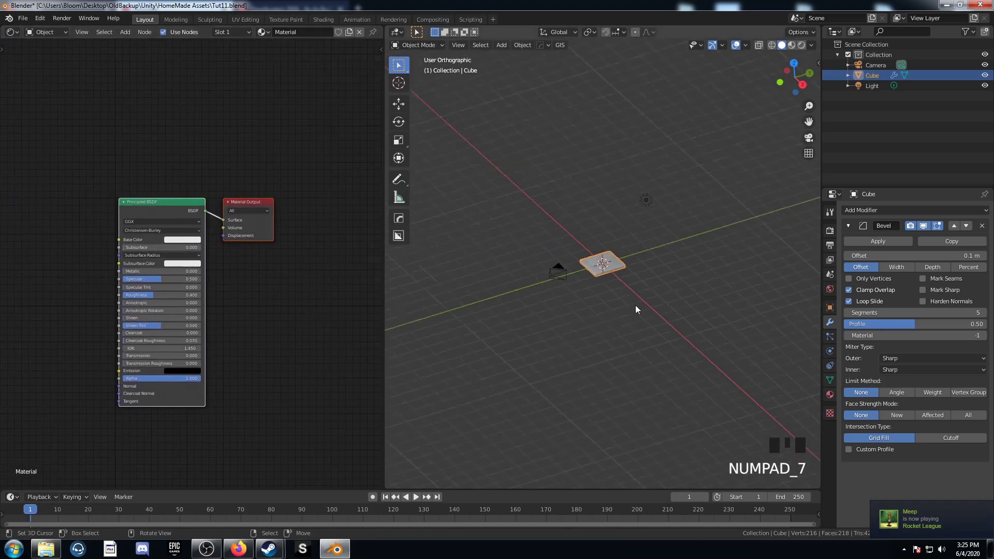
{"action": "scroll", "coordinate": [627, 290], "scroll_direction": "up", "scroll_amount": 11}
{"action": "key", "text": "z"}
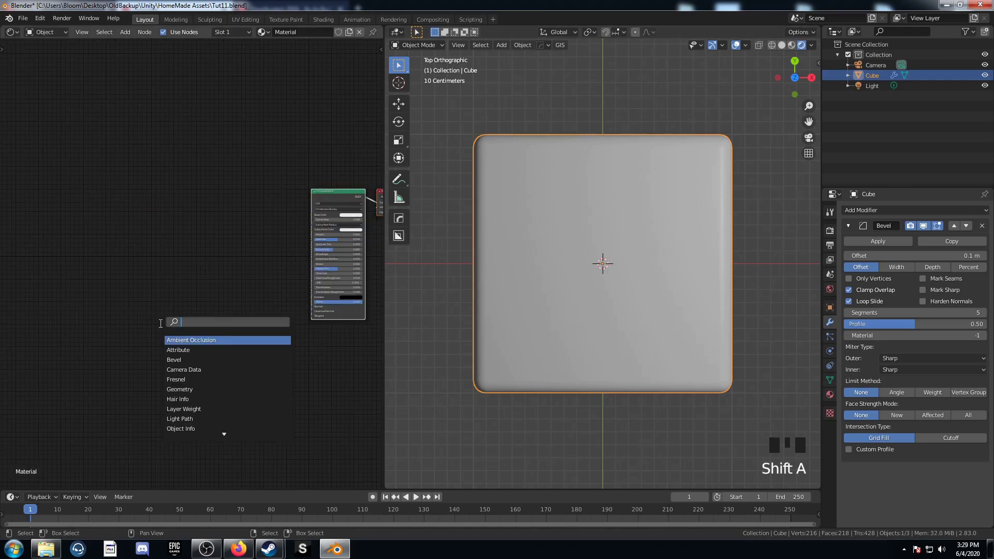
- Add a Voronoi Texture node before the Principled BSDF in the cube's material
{"action": "key", "text": "shift+a"}
{"action": "left_click", "coordinate": [185, 278]}
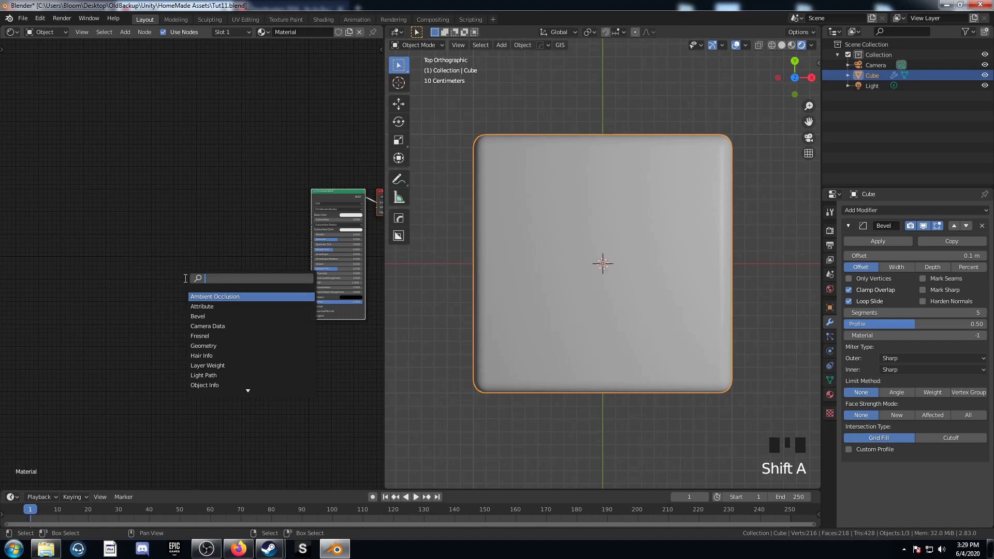
{"action": "type", "text": "voronoi"}
{"action": "key", "text": "Return"}
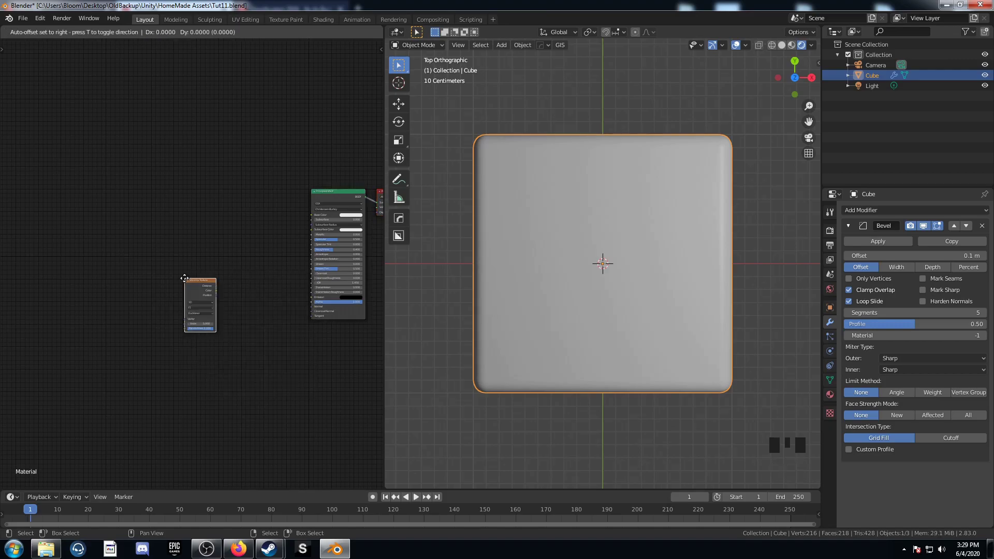
{"action": "left_click", "coordinate": [165, 234]}
- Set the Voronoi Texture's feature to F2 and its scale to 2, previewing the node on the cube
{"action": "scroll", "coordinate": [163, 290], "scroll_direction": "up", "scroll_amount": 8}
{"action": "left_click", "coordinate": [172, 265]}
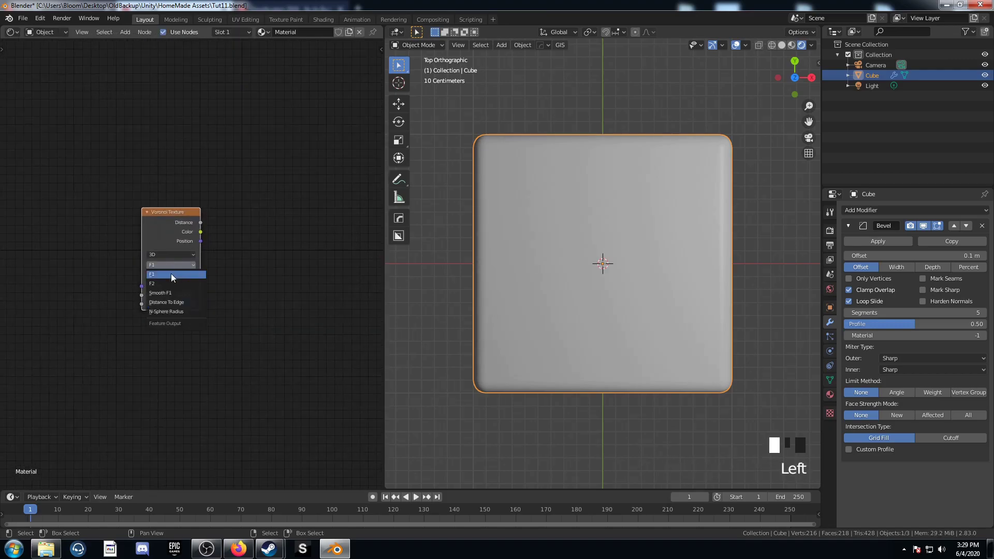
{"action": "left_click", "coordinate": [170, 283]}
{"action": "left_click", "coordinate": [175, 214], "text": "ctrl+shift"}
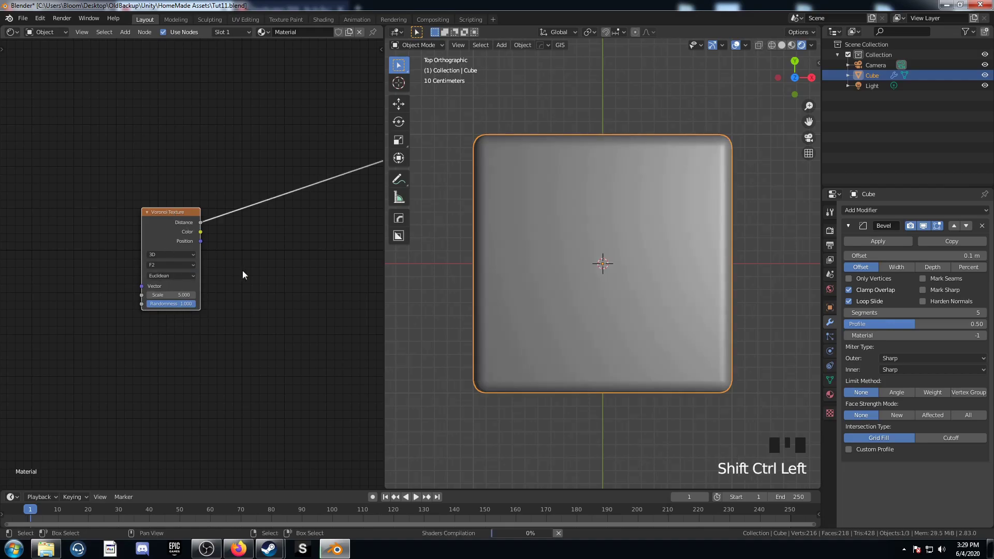
{"action": "left_click", "coordinate": [171, 294]}
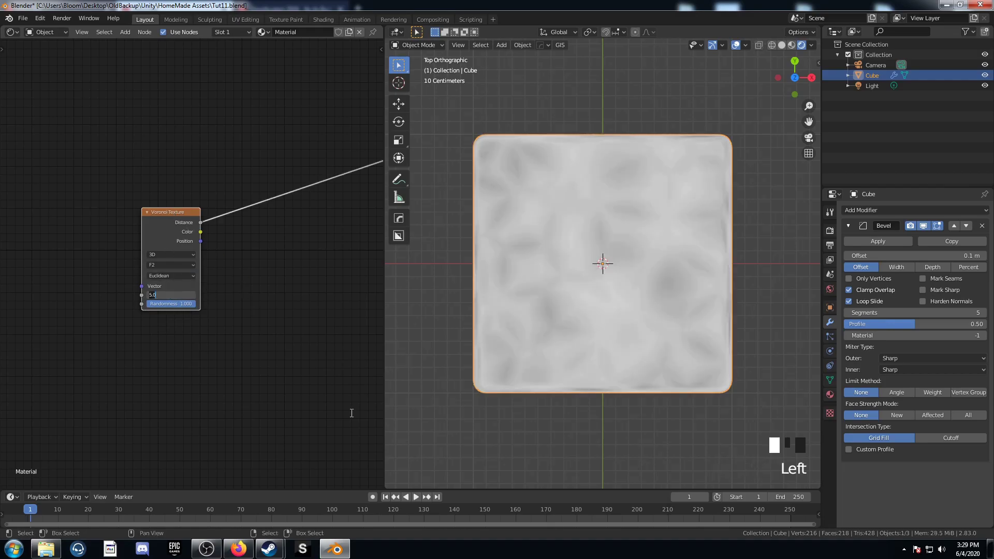
{"action": "type", "text": "2"}
{"action": "key", "text": "Return"}
- Insert a ColorRamp node between the Voronoi Texture and the Viewer
{"action": "key", "text": "shift+a"}
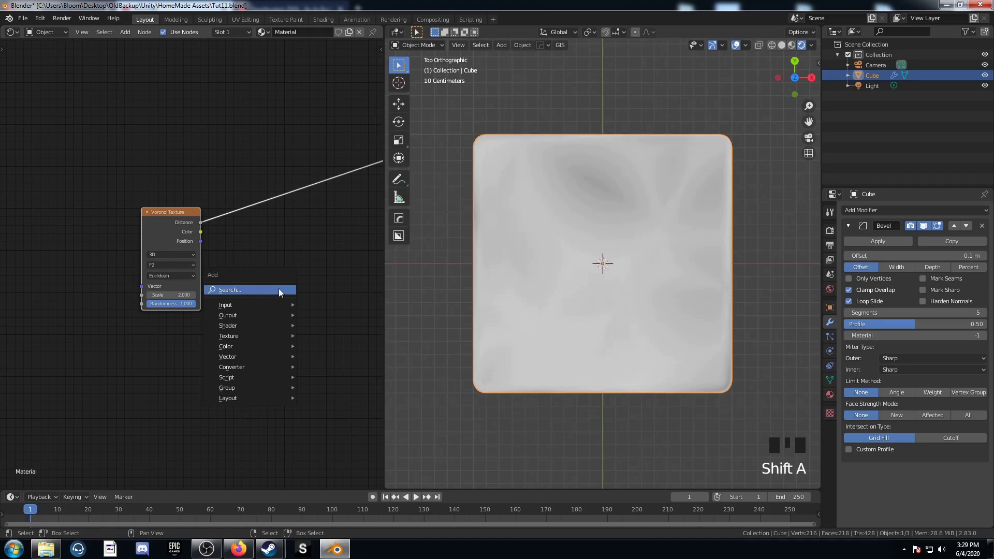
{"action": "type", "text": "colorr"}
{"action": "key", "text": "Return"}
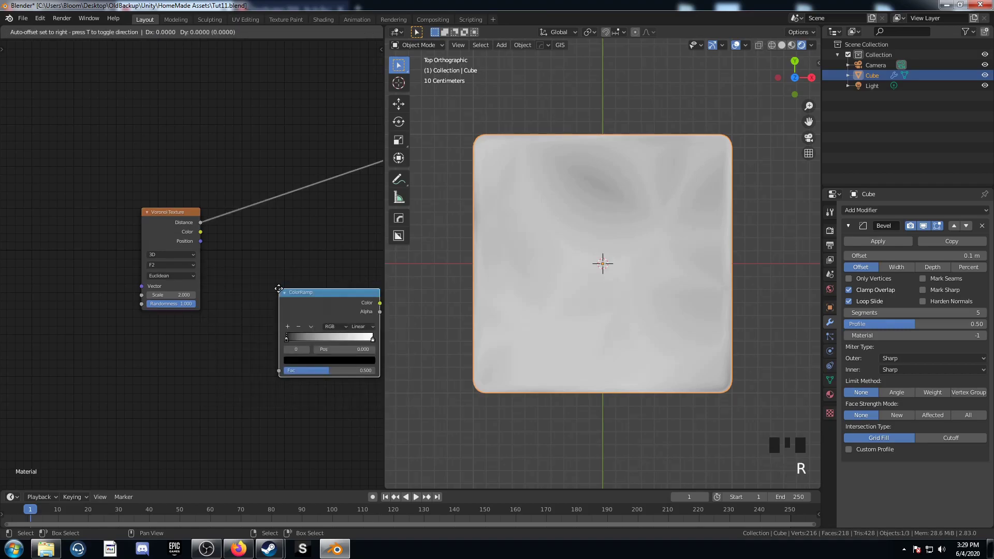
{"action": "left_click", "coordinate": [202, 156]}
- Set the ColorRamp's black stop to position 0.27 and its white stop to 0.74
{"action": "double_click", "coordinate": [295, 217]}
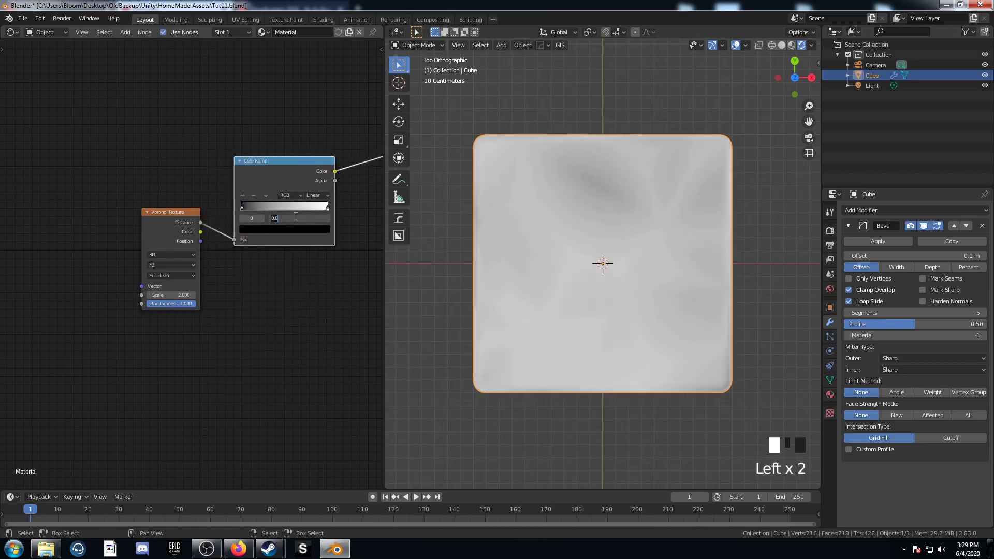
{"action": "type", "text": ".27"}
{"action": "key", "text": "Return"}
{"action": "left_click", "coordinate": [327, 208]}
{"action": "double_click", "coordinate": [317, 218]}
{"action": "type", "text": ".74"}
{"action": "key", "text": "Return"}
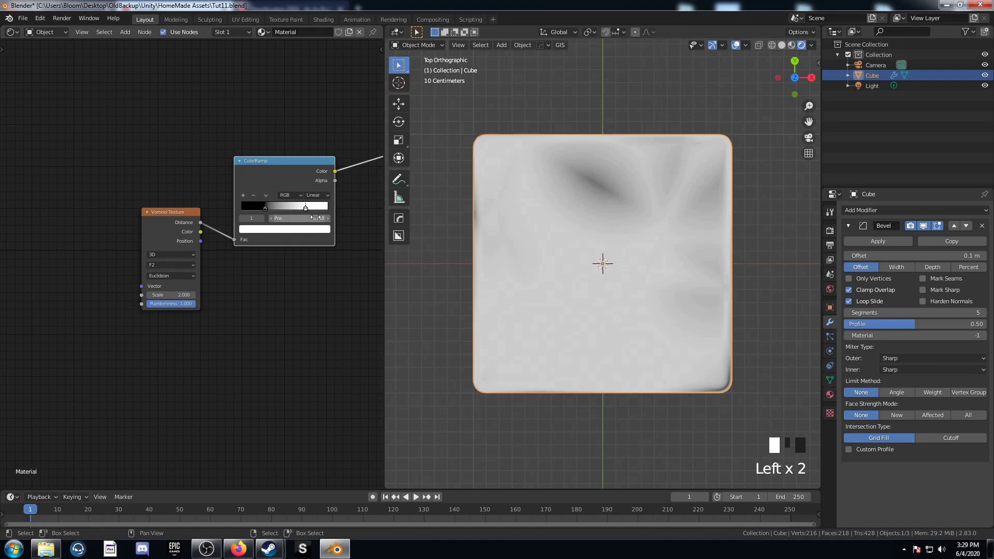
- Add Texture Coordinate and Mapping nodes feeding the Voronoi Texture's vector and space them out before it
{"action": "left_click", "coordinate": [170, 220]}
{"action": "left_click_drag", "start_coordinate": [171, 219], "coordinate": [159, 193]}
{"action": "scroll", "coordinate": [157, 290], "scroll_direction": "down", "scroll_amount": 3}
{"action": "mouse_move", "coordinate": [133, 295]}
{"action": "middle_mouse_down"}
{"action": "mouse_move", "coordinate": [162, 295]}
{"action": "mouse_move", "coordinate": [182, 277]}
{"action": "mouse_move", "coordinate": [250, 258]}
{"action": "middle_mouse_up"}
{"action": "key", "text": "ctrl+t"}
{"action": "left_click_drag", "start_coordinate": [149, 176], "coordinate": [114, 173]}
- Insert a Noise Texture between the Texture Coordinate and Mapping nodes and feed its vector from the Object output
{"action": "key", "text": "shift+a"}
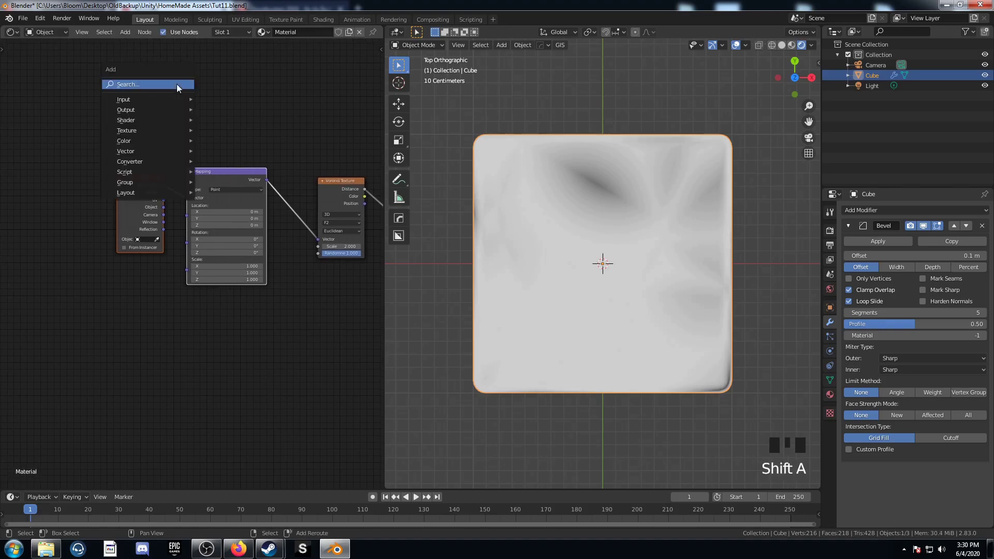
{"action": "left_click", "coordinate": [176, 84]}
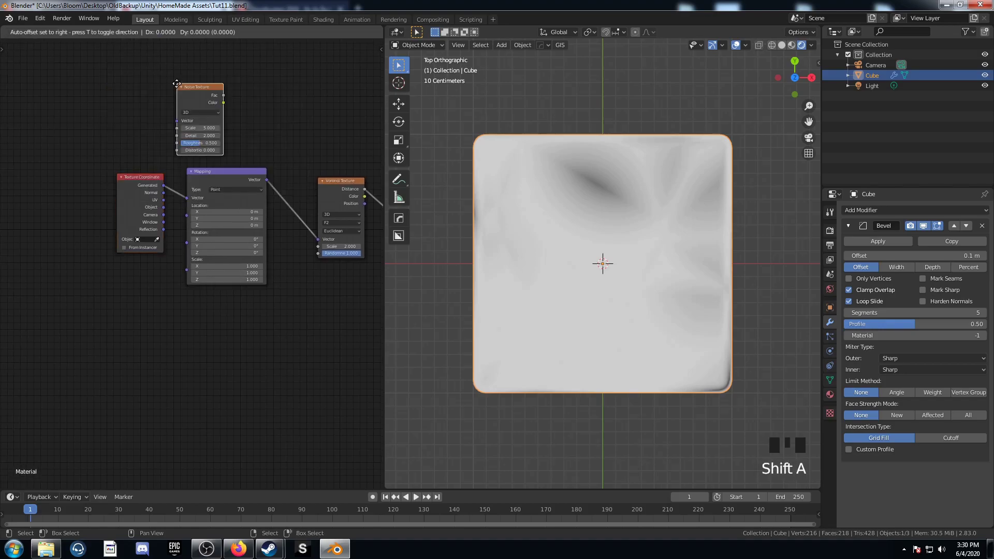
{"action": "left_click", "coordinate": [190, 138]}
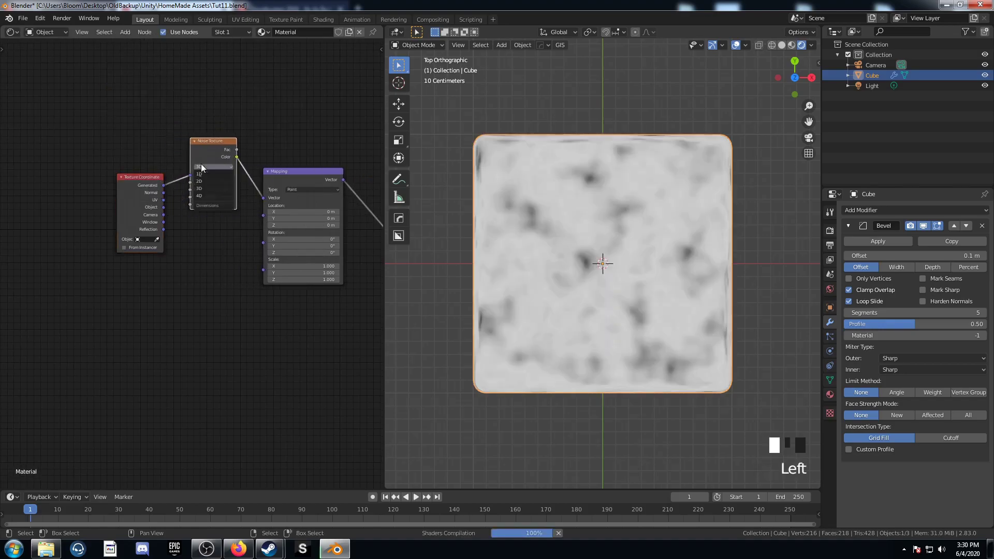
{"action": "mouse_move", "coordinate": [164, 207]}
{"action": "left_mouse_down"}
{"action": "mouse_move", "coordinate": [200, 178]}
{"action": "mouse_move", "coordinate": [190, 175]}
{"action": "mouse_move", "coordinate": [204, 140]}
{"action": "left_mouse_up"}
- Insert a MixRGB node between the Noise Texture and Mapping, and connect the Object coordinates to its Color2 input
{"action": "key", "text": "shift+a"}
{"action": "type", "text": "mixr"}
{"action": "key", "text": "Return"}
{"action": "left_click", "coordinate": [256, 151]}
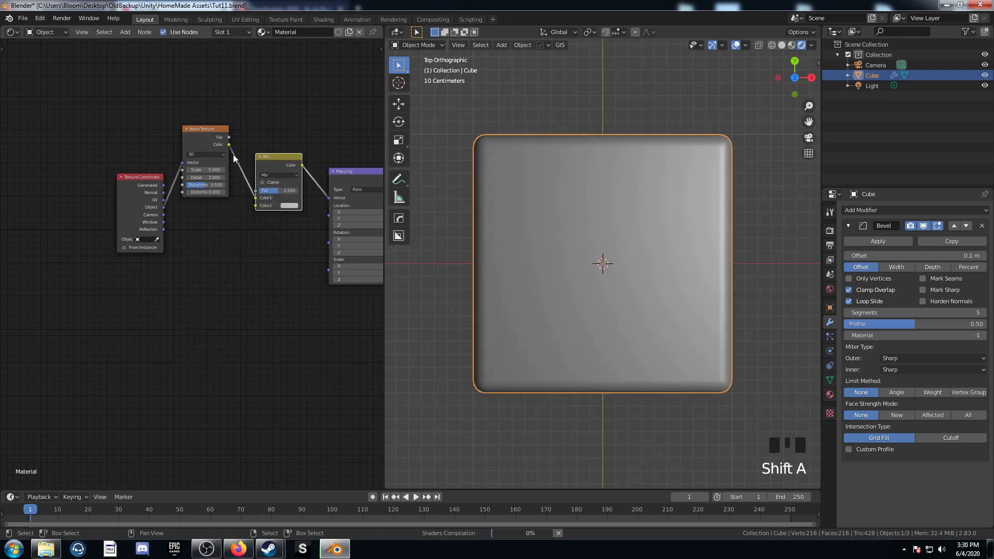
{"action": "left_click_drag", "start_coordinate": [164, 207], "coordinate": [255, 205]}
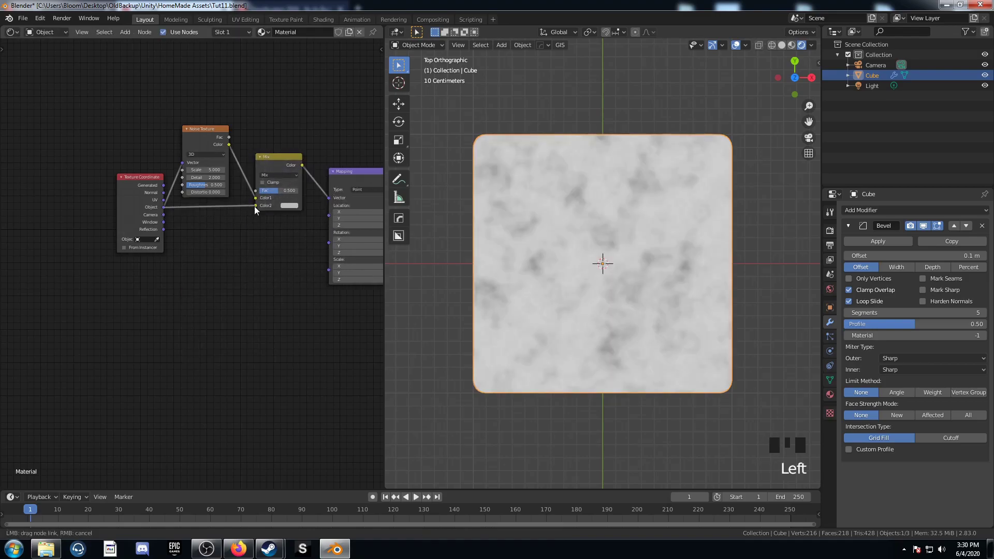
- Set the Noise Texture's scale to 10 and its detail to 16
{"action": "middle_click_drag", "start_coordinate": [261, 281], "coordinate": [216, 299]}
{"action": "scroll", "coordinate": [186, 272], "scroll_direction": "up", "scroll_amount": 3}
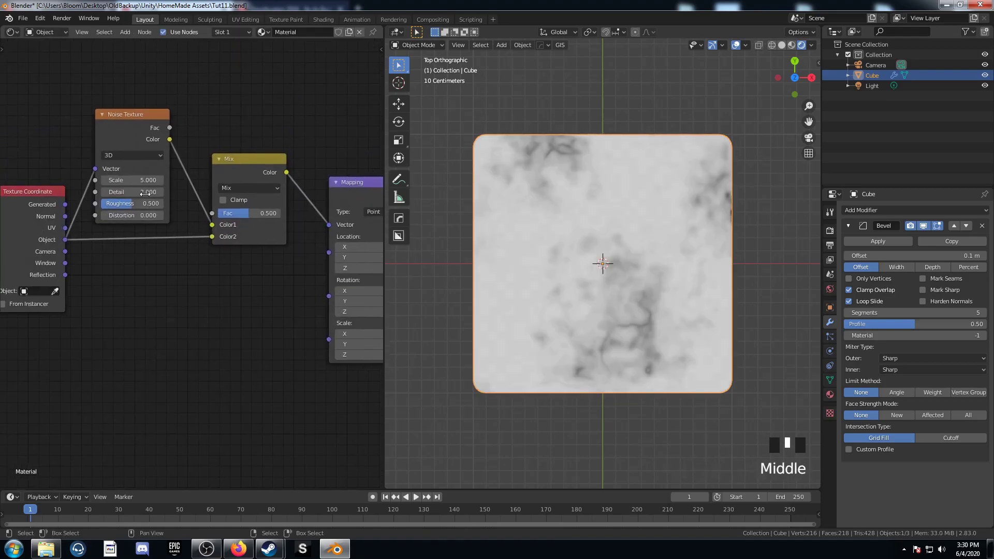
{"action": "left_click", "coordinate": [144, 180]}
{"action": "type", "text": "10"}
{"action": "key", "text": "Tab"}
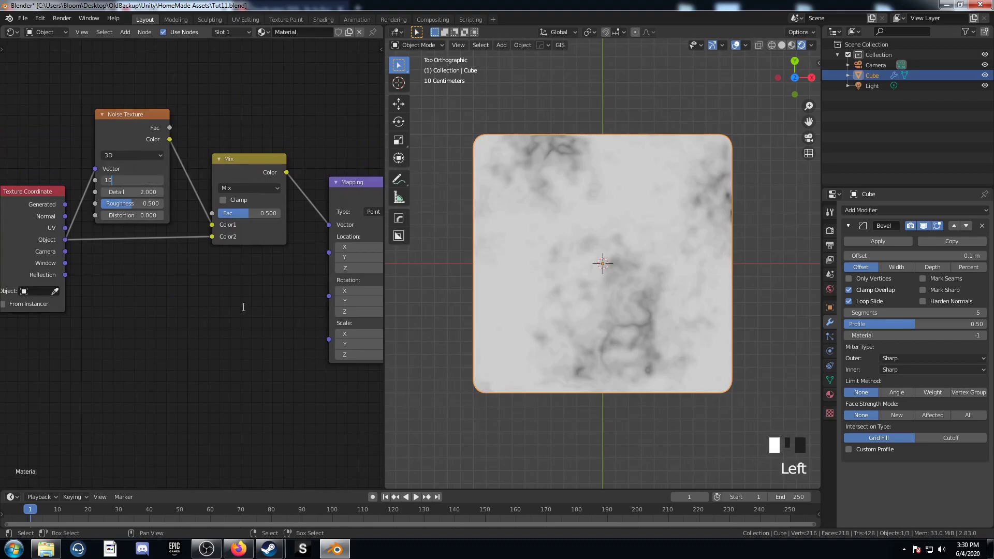
{"action": "type", "text": "16"}
{"action": "key", "text": "Return"}
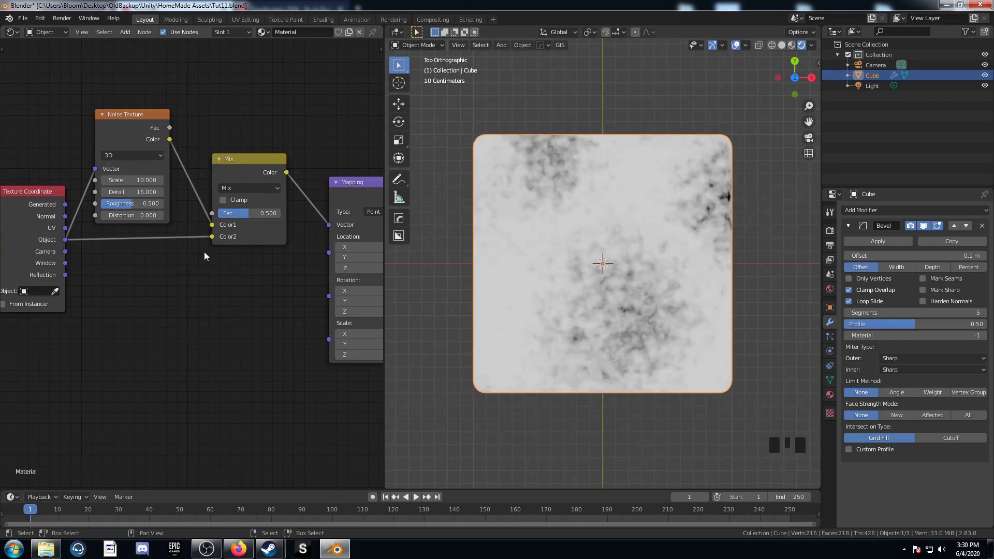
- Set the Mix node's Fac to 0.95
{"action": "left_click", "coordinate": [248, 216]}
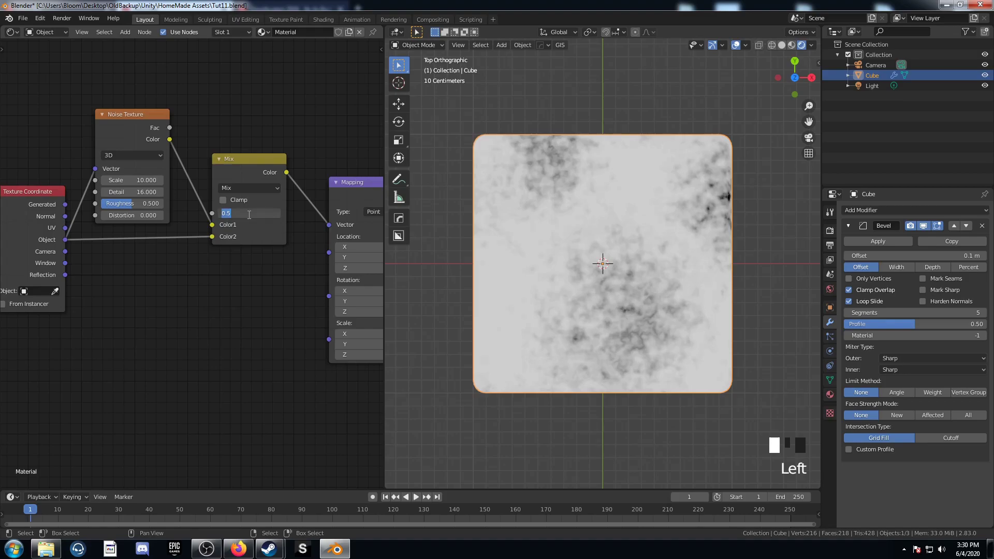
{"action": "key", "text": "BackSpace"}
{"action": "key", "text": "Return"}
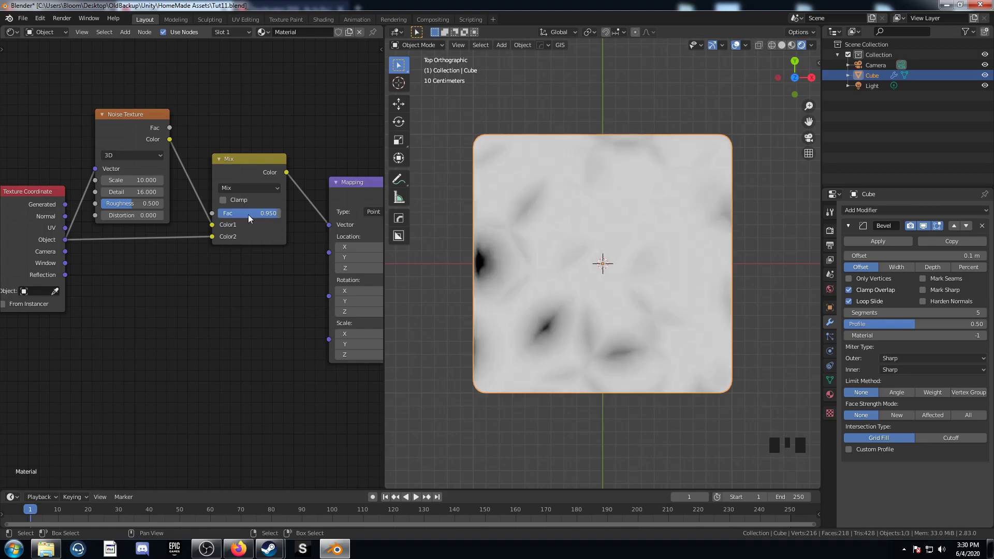
- Set the Mapping node's Y scale to 10 to stretch the pattern across the cube
{"action": "scroll", "coordinate": [174, 273], "scroll_direction": "down", "scroll_amount": 4}
{"action": "scroll", "coordinate": [253, 399], "scroll_direction": "up", "scroll_amount": 2}
{"action": "middle_click_drag", "start_coordinate": [253, 398], "coordinate": [231, 337]}
{"action": "scroll", "coordinate": [209, 335], "scroll_direction": "up", "scroll_amount": 3}
{"action": "scroll", "coordinate": [231, 337], "scroll_direction": "up", "scroll_amount": 3}
{"action": "left_click", "coordinate": [244, 307]}
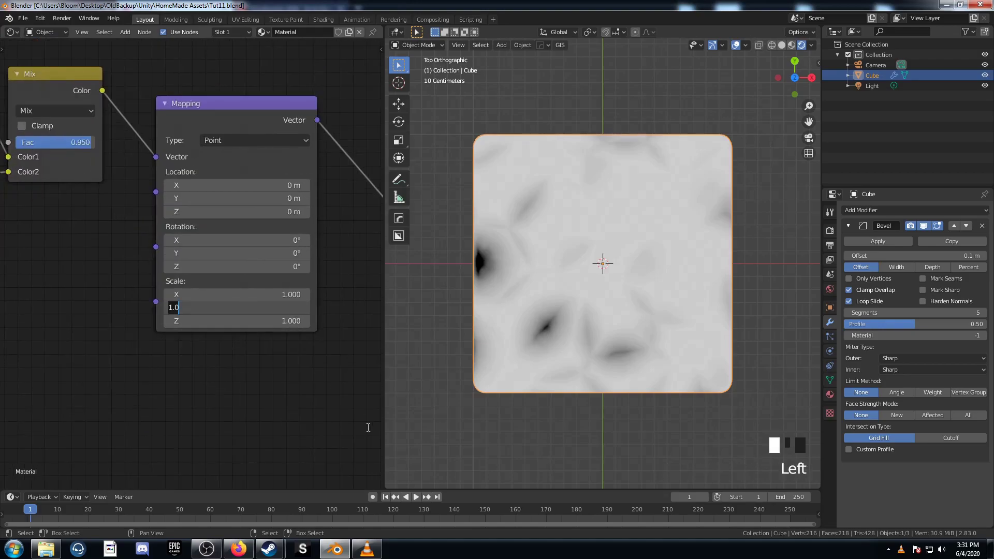
{"action": "type", "text": "10"}
{"action": "key", "text": "Return"}
{"action": "scroll", "coordinate": [593, 373], "scroll_direction": "up", "scroll_amount": 2}
{"action": "mouse_move", "coordinate": [593, 369]}
{"action": "middle_mouse_down"}
{"action": "mouse_move", "coordinate": [595, 297]}
{"action": "mouse_move", "coordinate": [593, 362]}
{"action": "middle_mouse_up"}
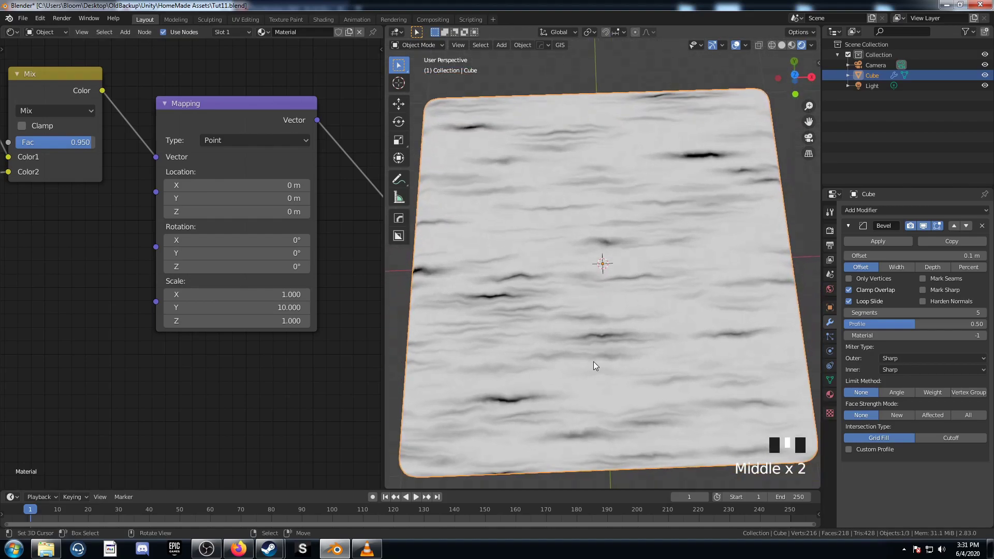
{"action": "key", "text": "KP_7"}
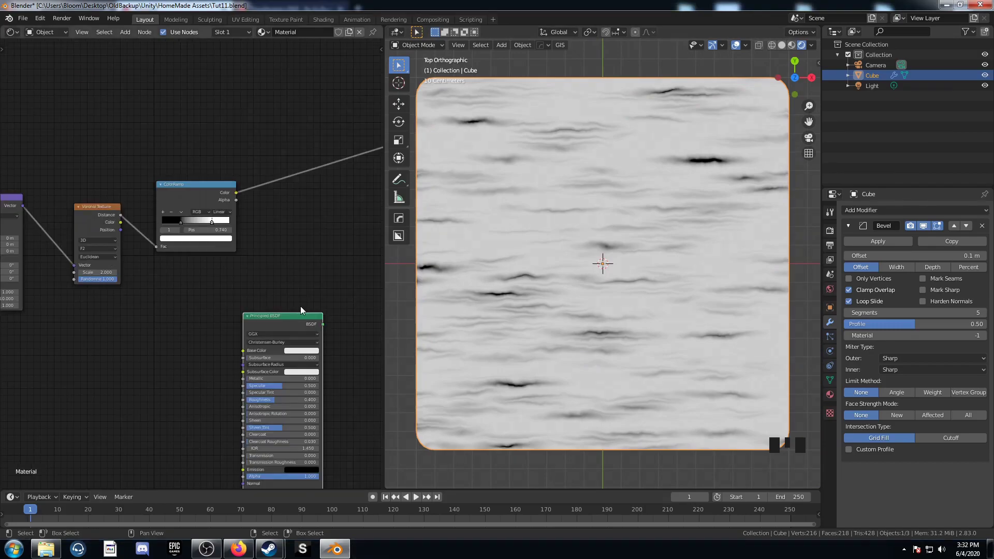
- Insert a second ColorRamp node between the first ColorRamp and the Viewer
{"action": "scroll", "coordinate": [300, 307], "scroll_direction": "up", "scroll_amount": 2}
{"action": "middle_click_drag", "start_coordinate": [285, 323], "coordinate": [192, 327]}
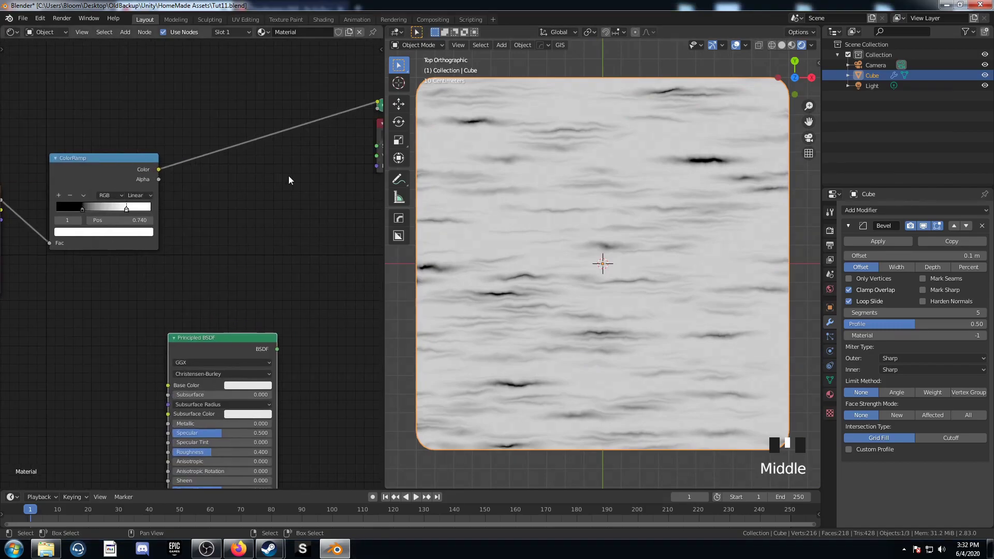
{"action": "middle_click_drag", "start_coordinate": [288, 176], "coordinate": [267, 220]}
{"action": "key", "text": "shift+a"}
{"action": "left_click", "coordinate": [262, 237]}
{"action": "type", "text": "colorr"}
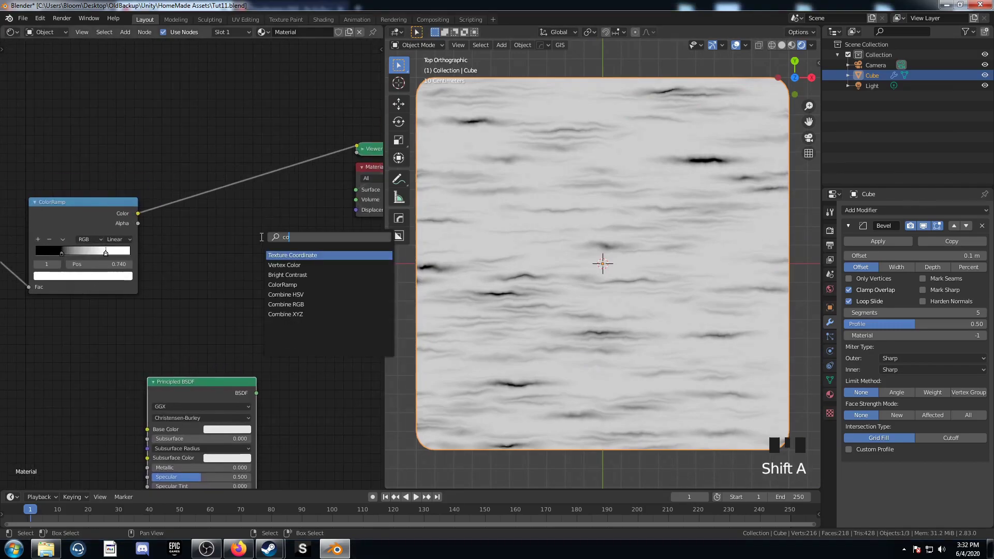
{"action": "key", "text": "Return"}
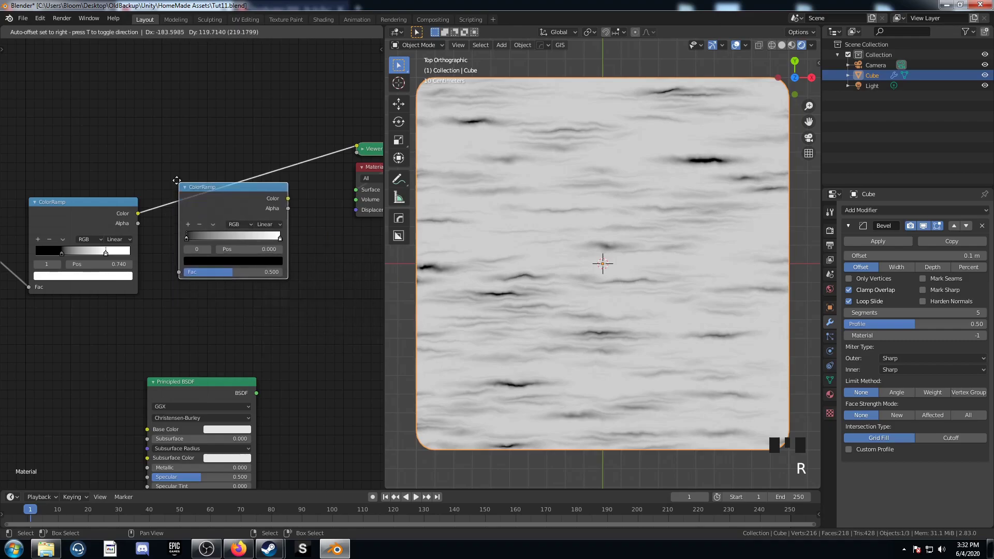
{"action": "left_click", "coordinate": [172, 174]}
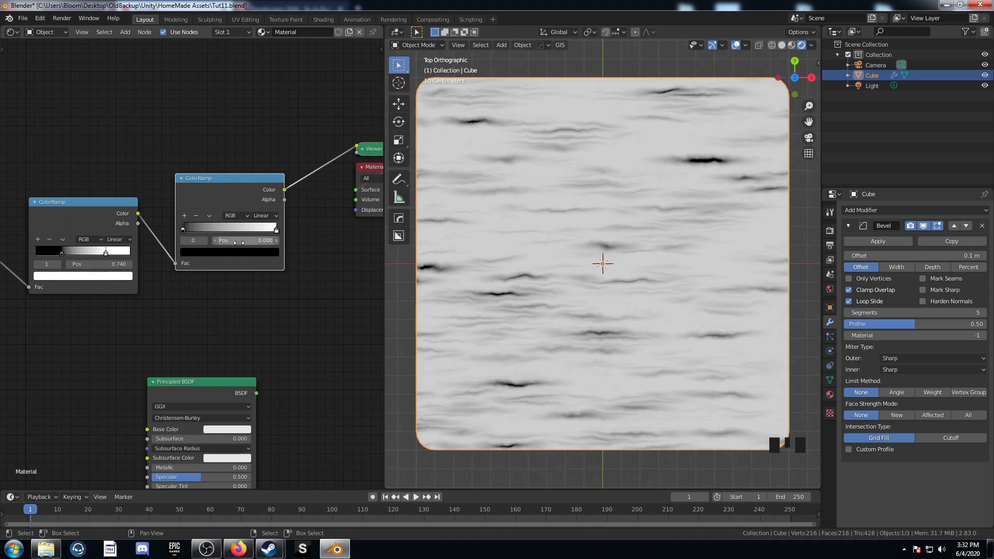
- Set the second ColorRamp's white stop to position 0.67
{"action": "left_click", "coordinate": [276, 229]}
{"action": "left_click", "coordinate": [263, 242]}
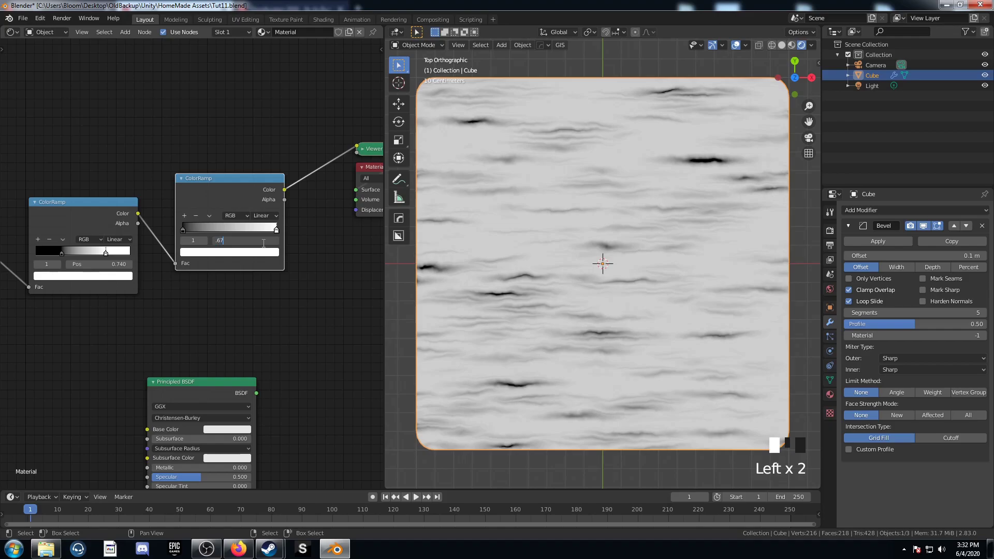
{"action": "type", "text": ".67"}
{"action": "key", "text": "Return"}
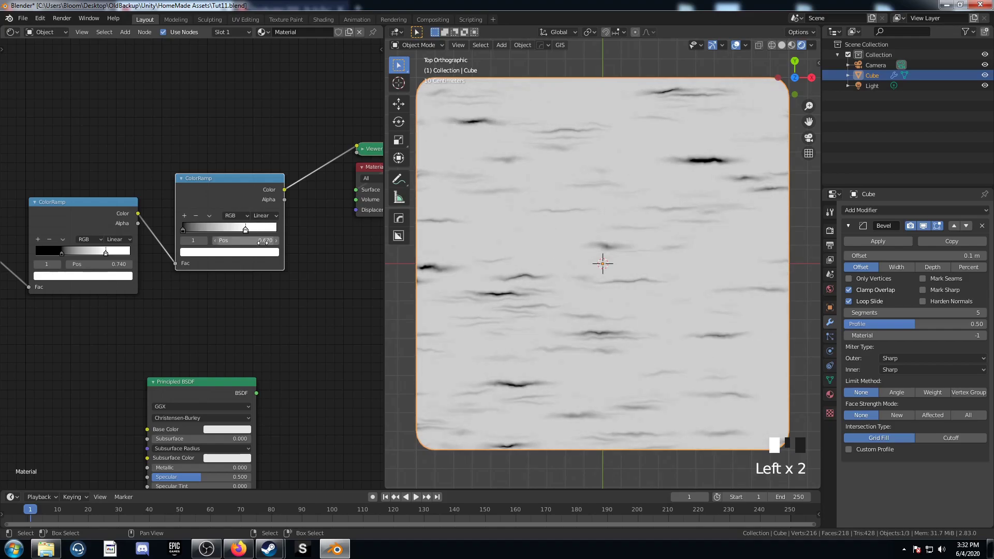
- Add three more stops to the second ColorRamp at positions 0.31, 0.4 and 0.52
{"action": "left_click", "coordinate": [184, 216]}
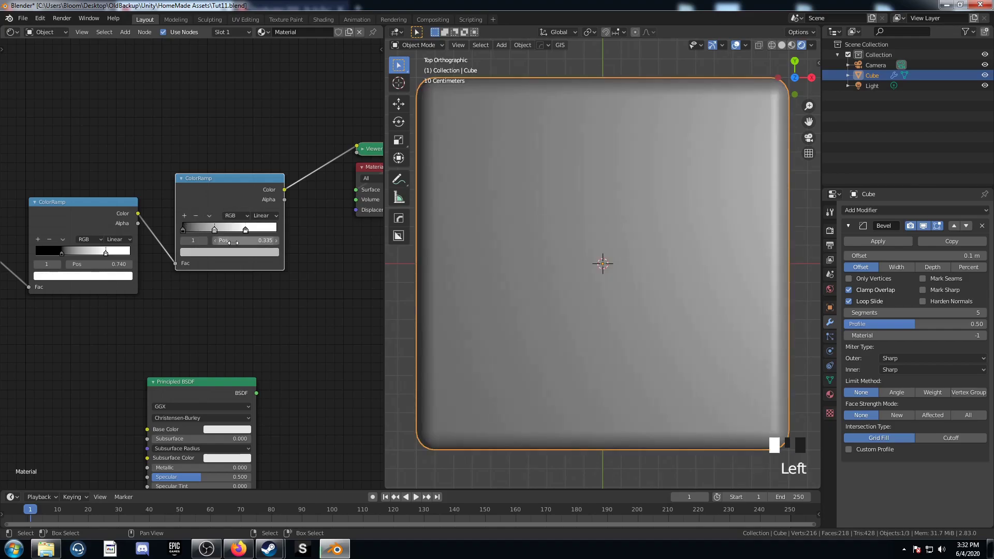
{"action": "left_click", "coordinate": [233, 243]}
{"action": "type", "text": ".31"}
{"action": "key", "text": "Return"}
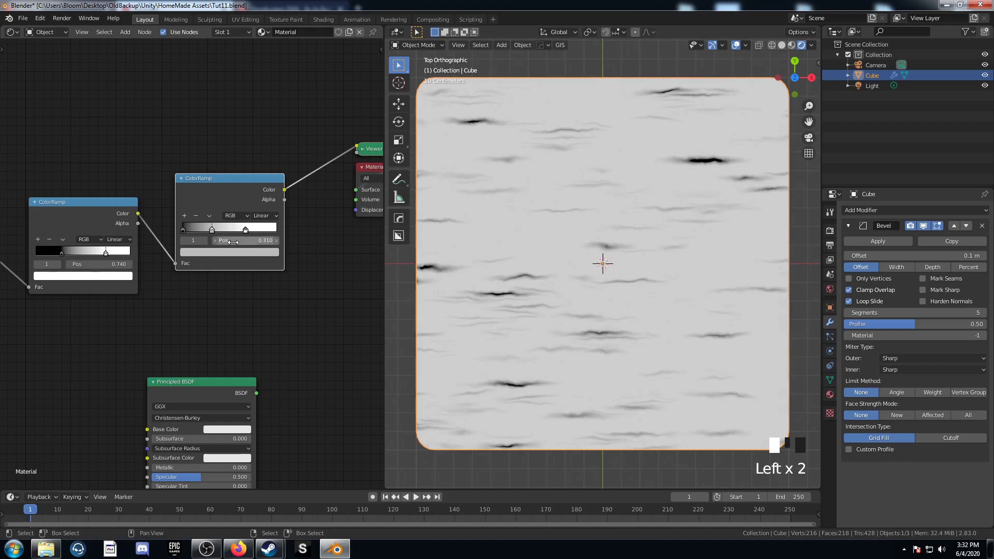
{"action": "left_click", "coordinate": [185, 216]}
{"action": "left_click", "coordinate": [242, 242]}
{"action": "type", "text": ".4"}
{"action": "key", "text": "Return"}
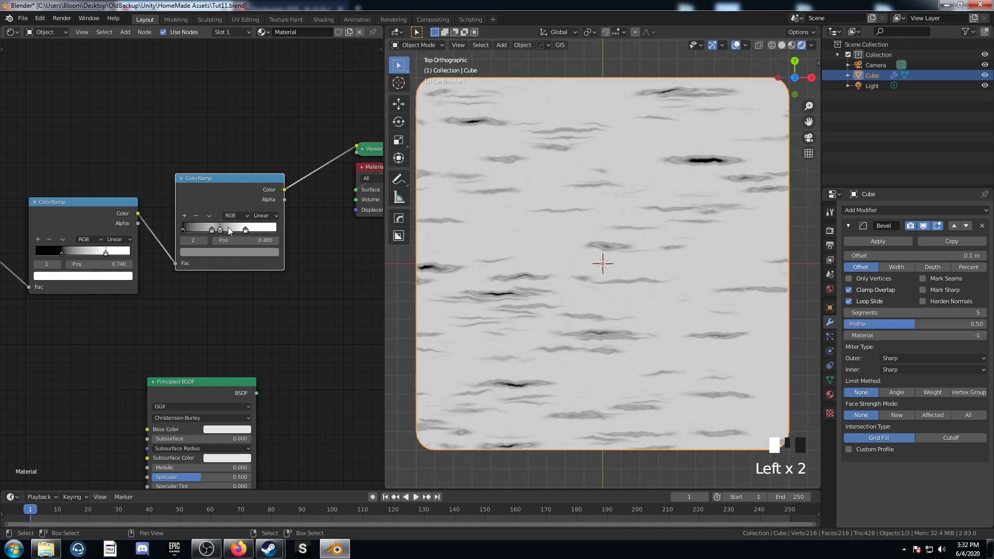
{"action": "left_click", "coordinate": [184, 216]}
{"action": "left_click", "coordinate": [257, 242]}
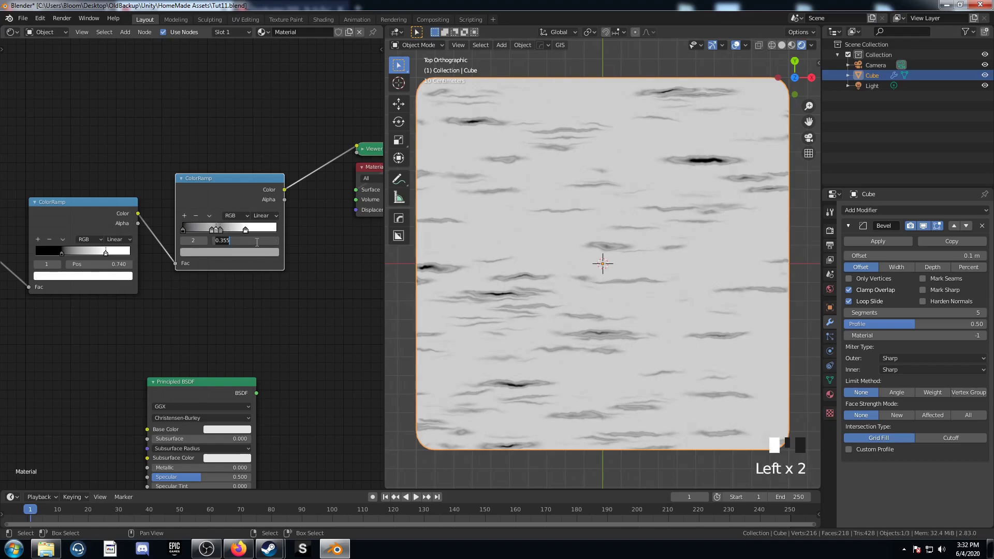
{"action": "type", "text": ".52"}
{"action": "key", "text": "Return"}
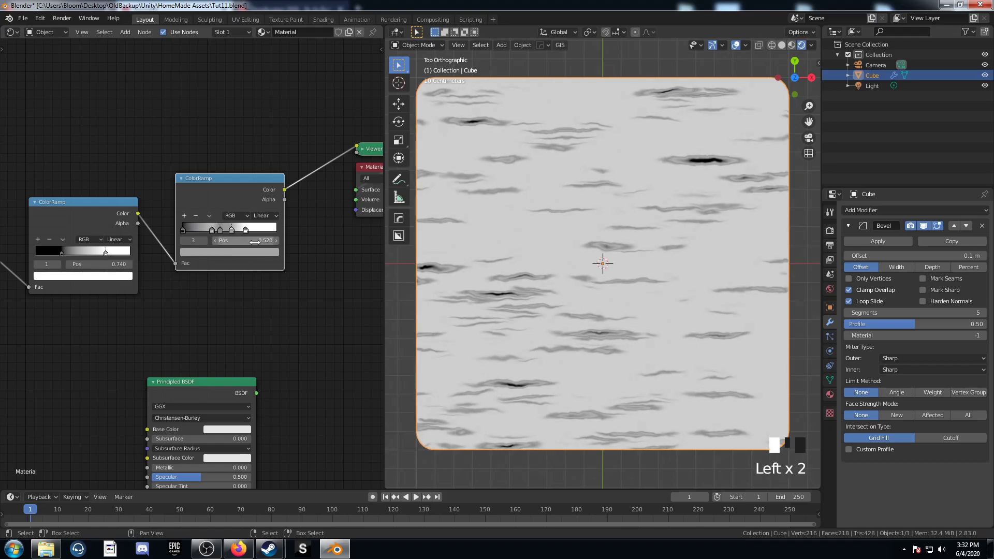
- Colour the second ColorRamp's stop at position 0.31 an orange-brown with a hue of 0.065
{"action": "left_click_drag", "start_coordinate": [254, 242], "coordinate": [253, 242]}
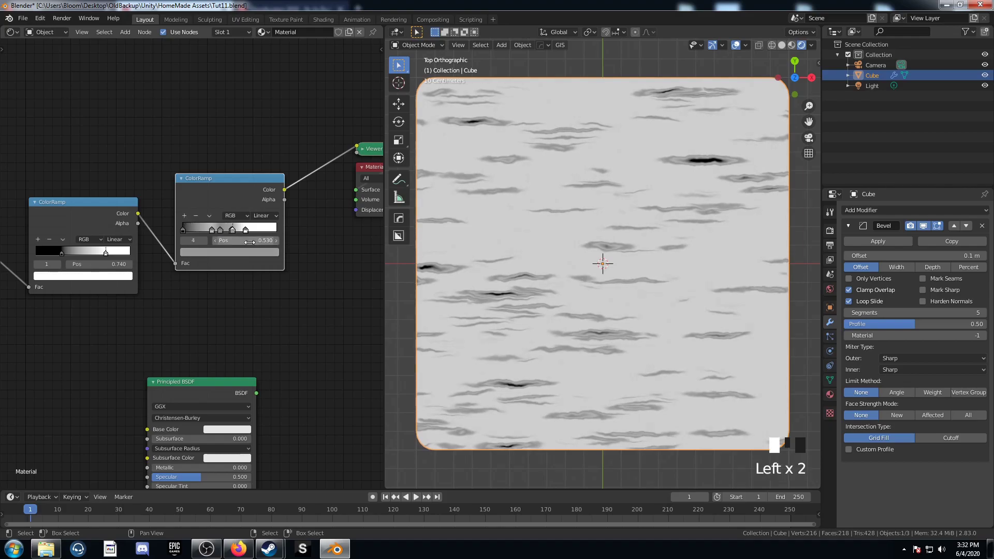
{"action": "scroll", "coordinate": [252, 239], "scroll_direction": "up", "scroll_amount": 11}
{"action": "middle_click_drag", "start_coordinate": [231, 257], "coordinate": [163, 283]}
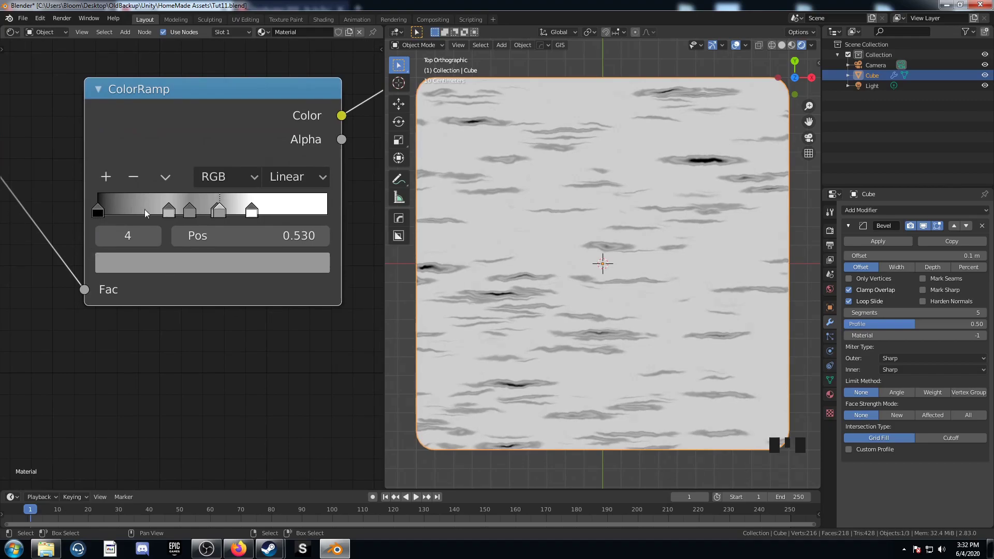
{"action": "left_click", "coordinate": [166, 213]}
{"action": "left_click", "coordinate": [182, 263]}
{"action": "left_click", "coordinate": [198, 258]}
{"action": "left_click_drag", "start_coordinate": [166, 371], "coordinate": [164, 412]}
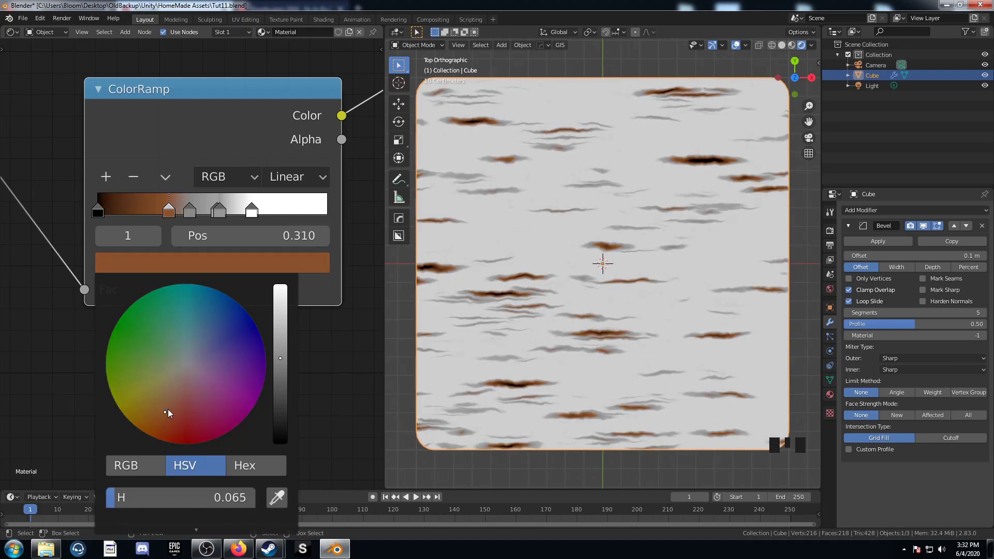
{"action": "left_click", "coordinate": [190, 211]}
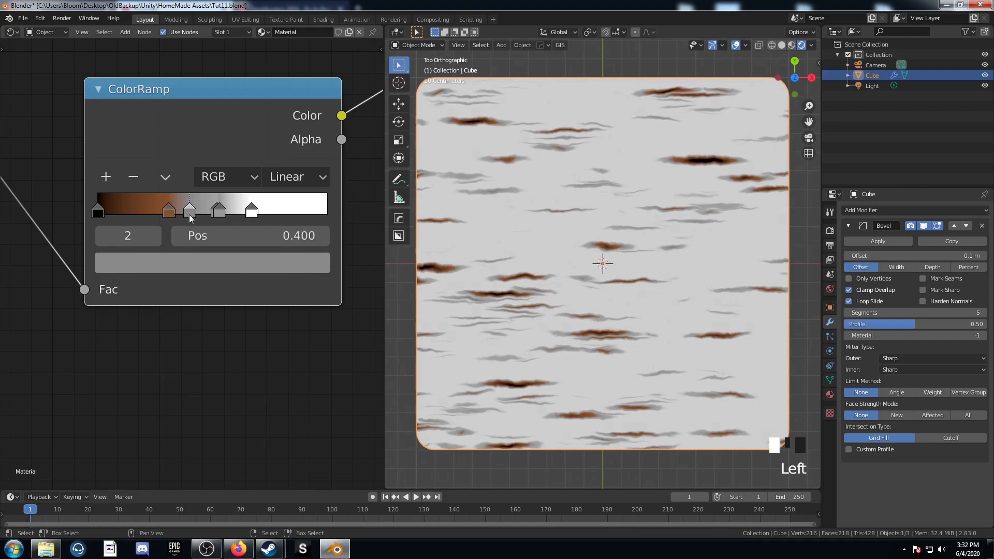
{"action": "left_click", "coordinate": [244, 267]}
{"action": "scroll", "coordinate": [328, 385], "scroll_direction": "down", "scroll_amount": 4}
{"action": "middle_click_drag", "start_coordinate": [352, 397], "coordinate": [303, 384]}
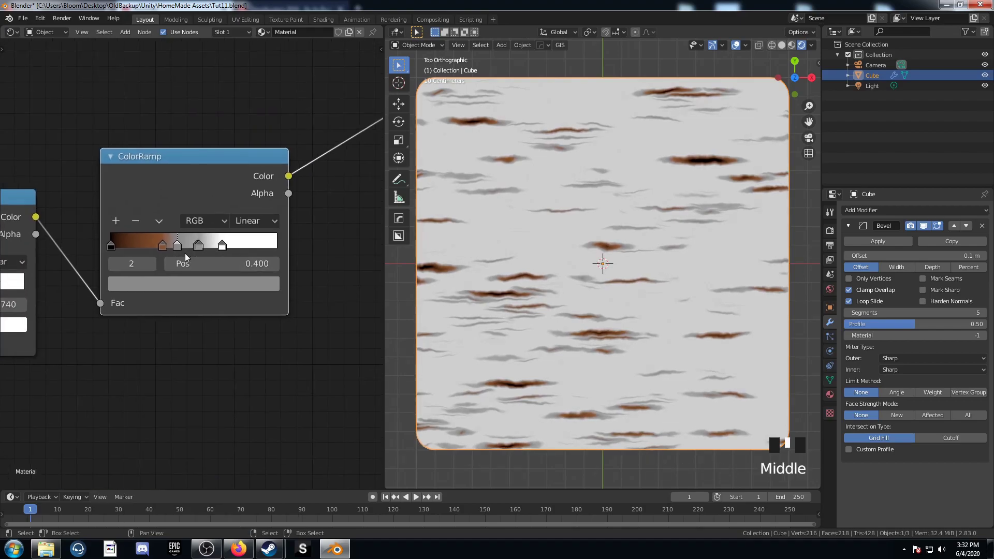
- Tint the second ColorRamp's stop at position 0.52 a muted pinkish brown
{"action": "scroll", "coordinate": [185, 253], "scroll_direction": "up", "scroll_amount": 7}
{"action": "middle_click_drag", "start_coordinate": [188, 262], "coordinate": [217, 264]}
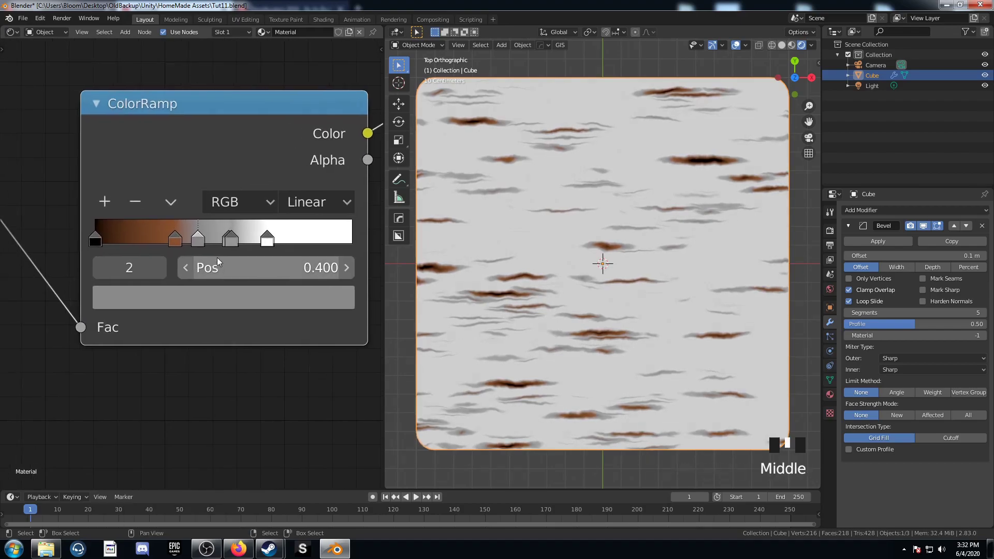
{"action": "left_click", "coordinate": [223, 240]}
{"action": "left_click", "coordinate": [227, 296]}
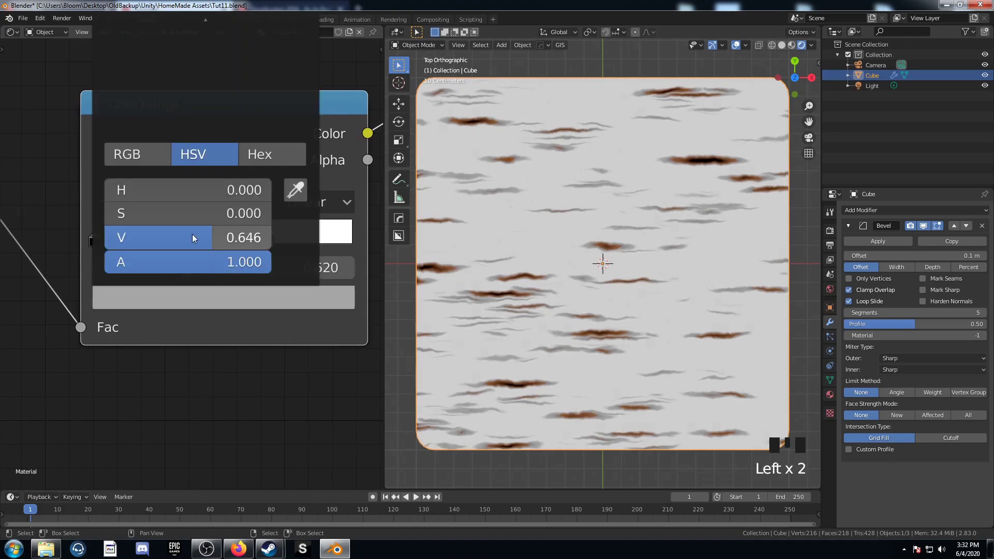
{"action": "scroll", "coordinate": [228, 386], "scroll_direction": "down", "scroll_amount": 4}
{"action": "middle_click_drag", "start_coordinate": [228, 386], "coordinate": [222, 353]}
{"action": "left_click", "coordinate": [221, 314]}
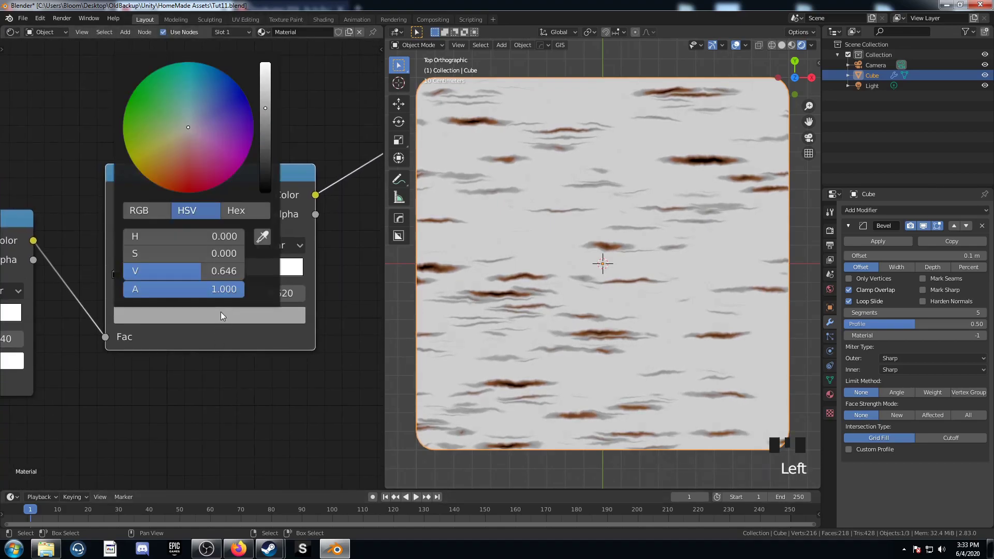
{"action": "left_click", "coordinate": [181, 138]}
{"action": "left_click_drag", "start_coordinate": [181, 139], "coordinate": [181, 145]}
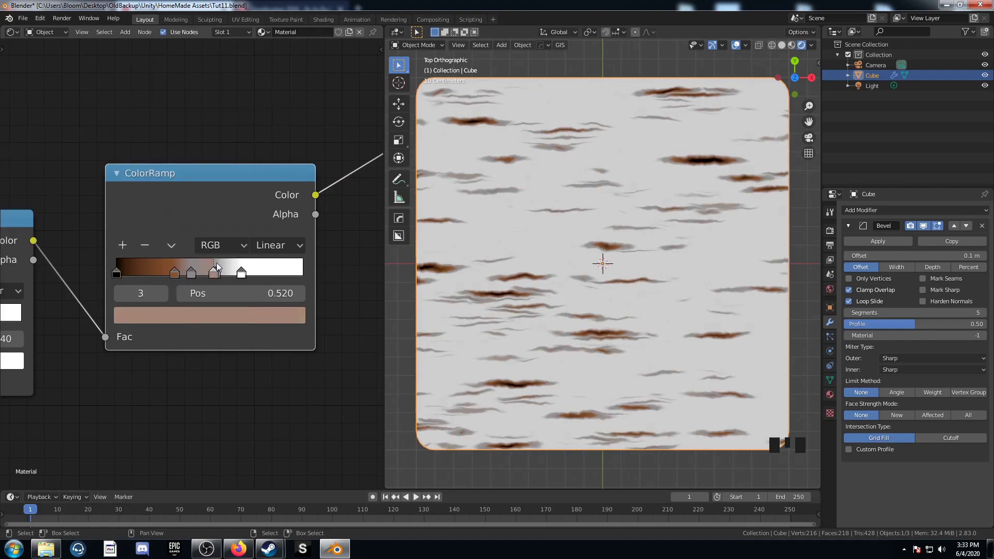
{"action": "middle_click_drag", "start_coordinate": [219, 294], "coordinate": [201, 293]}
{"action": "scroll", "coordinate": [179, 280], "scroll_direction": "up", "scroll_amount": 1}
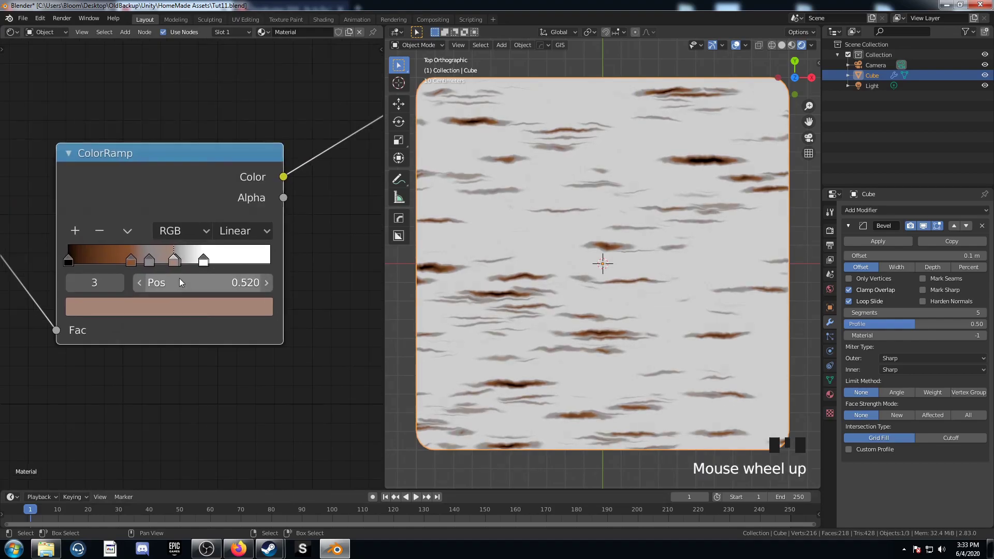
{"action": "scroll", "coordinate": [179, 280], "scroll_direction": "up", "scroll_amount": 2}
{"action": "left_click", "coordinate": [180, 264]}
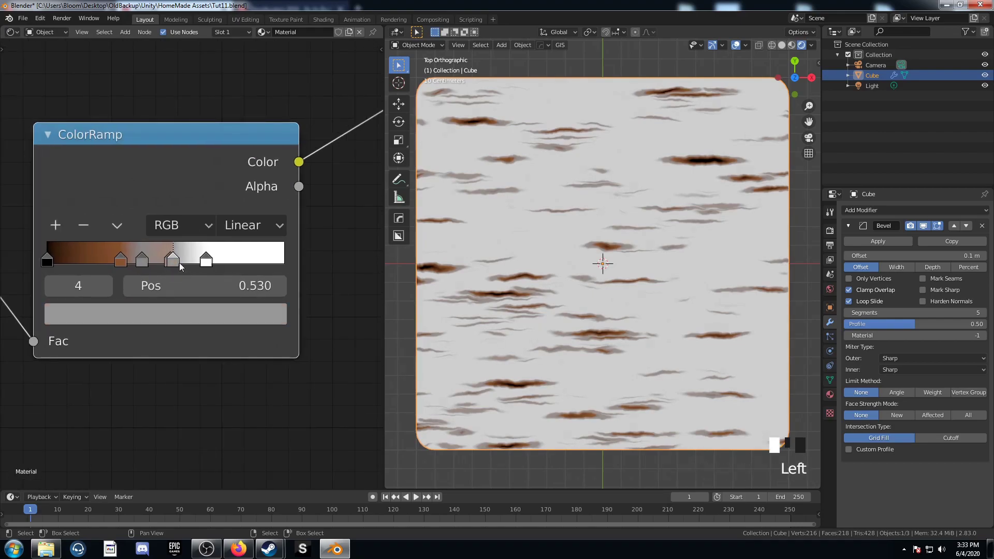
{"action": "left_click", "coordinate": [207, 265]}
{"action": "left_click", "coordinate": [206, 321]}
{"action": "scroll", "coordinate": [164, 401], "scroll_direction": "down", "scroll_amount": 4}
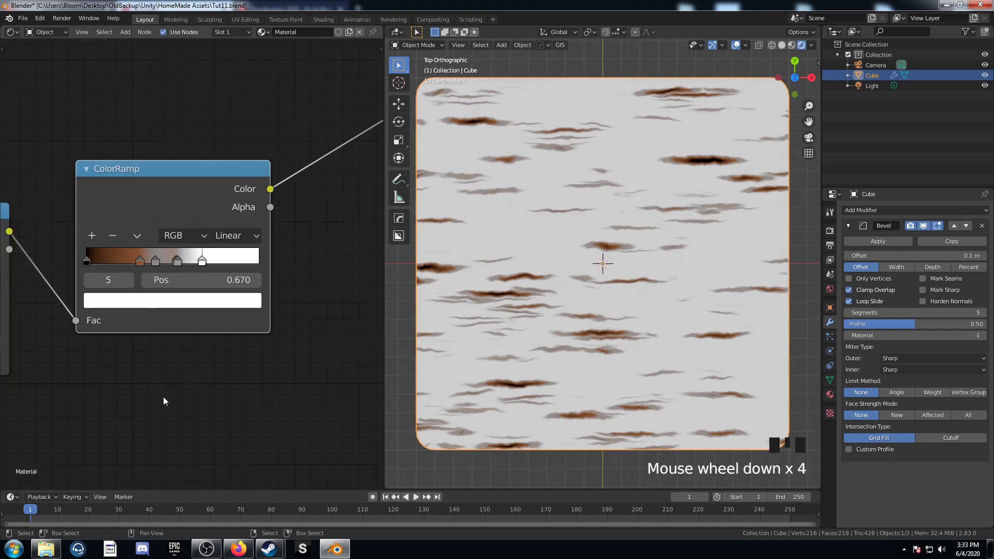
{"action": "left_click", "coordinate": [195, 302]}
{"action": "scroll", "coordinate": [192, 357], "scroll_direction": "down", "scroll_amount": 4}
- Recolour the second ColorRamp's stop at 0.31 to a softer brown with hue about 0.07, saturation about 0.445 and value 0.535
{"action": "middle_click_drag", "start_coordinate": [192, 357], "coordinate": [198, 309]}
{"action": "scroll", "coordinate": [202, 396], "scroll_direction": "up", "scroll_amount": 2}
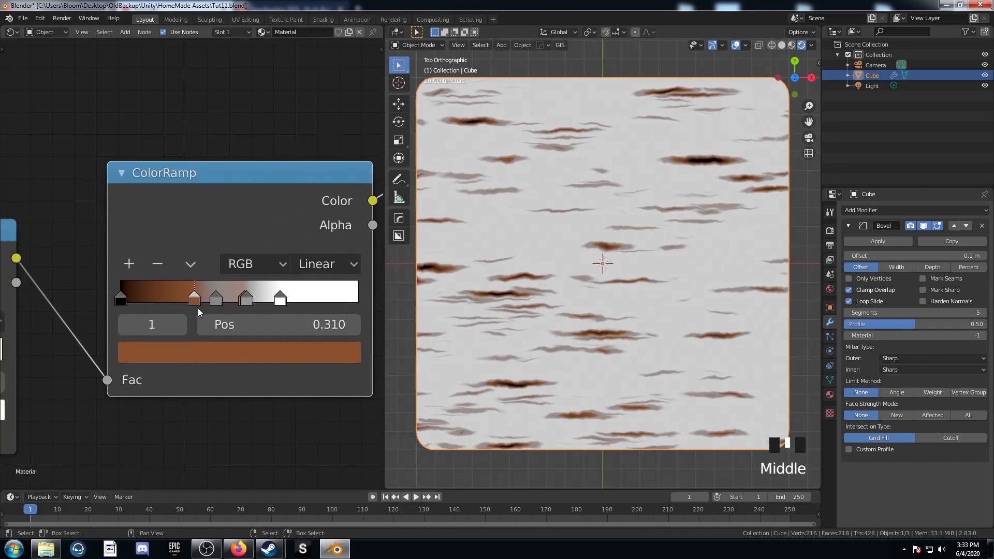
{"action": "left_click", "coordinate": [208, 351]}
{"action": "left_click", "coordinate": [197, 148]}
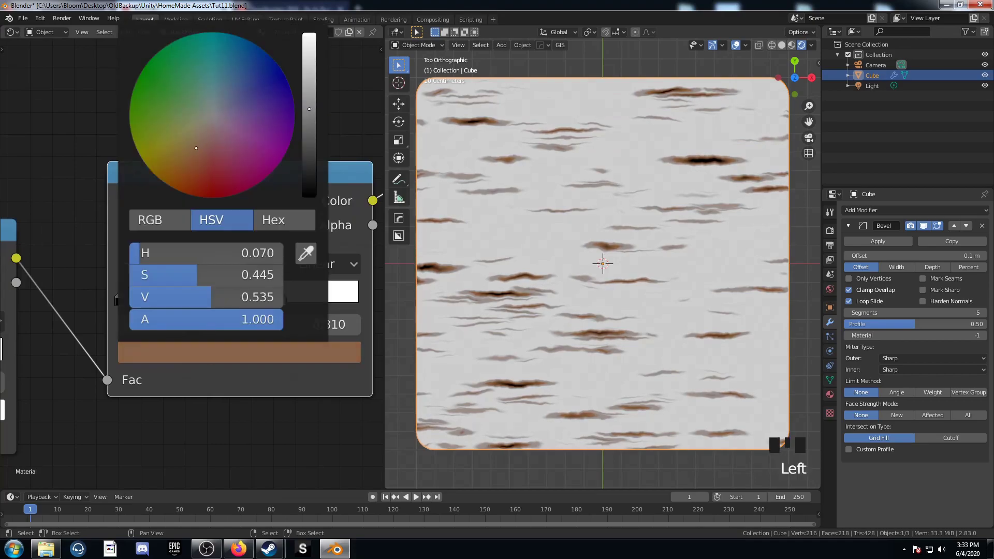
{"action": "left_click_drag", "start_coordinate": [197, 149], "coordinate": [196, 149]}
{"action": "scroll", "coordinate": [239, 436], "scroll_direction": "down", "scroll_amount": 5}
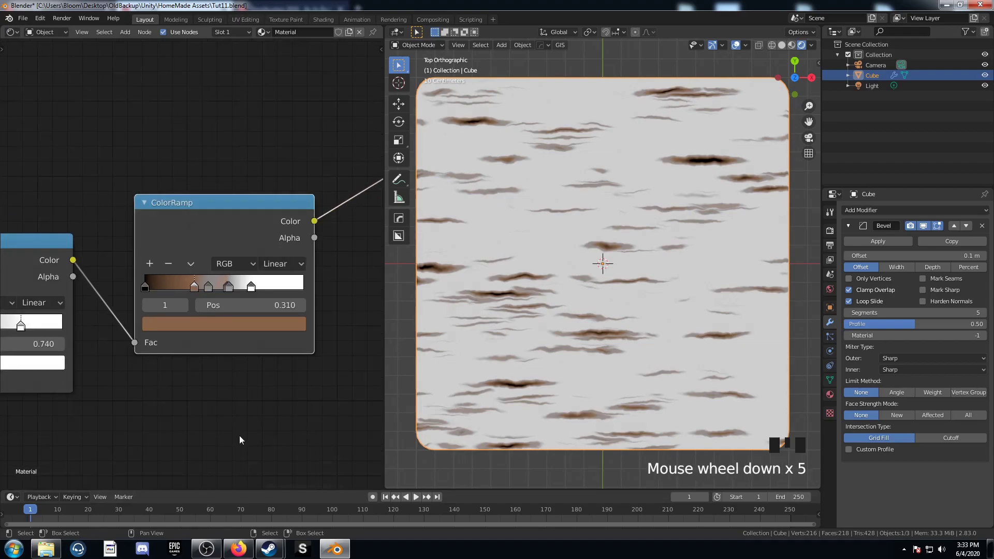
- Add a Noise Texture node in the empty area below the Voronoi Texture node
{"action": "middle_click_drag", "start_coordinate": [239, 435], "coordinate": [267, 390]}
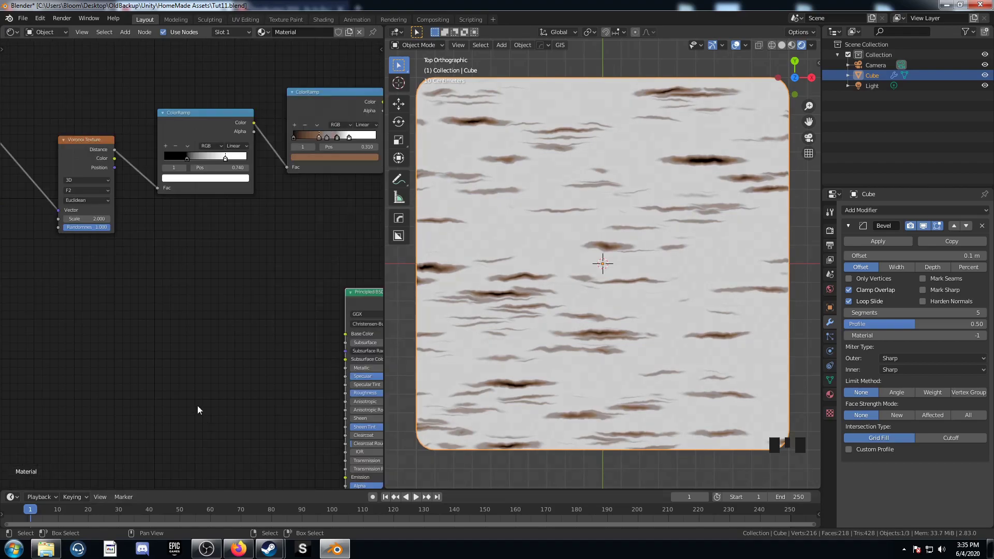
{"action": "middle_click_drag", "start_coordinate": [204, 417], "coordinate": [205, 393]}
{"action": "middle_click_drag", "start_coordinate": [122, 380], "coordinate": [176, 356]}
{"action": "key", "text": "shift+a"}
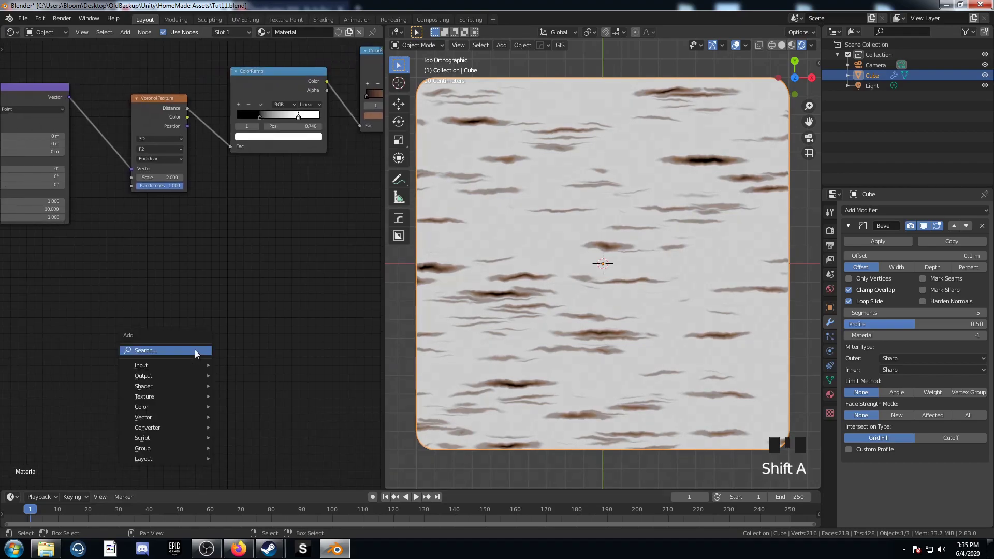
{"action": "left_click", "coordinate": [195, 349]}
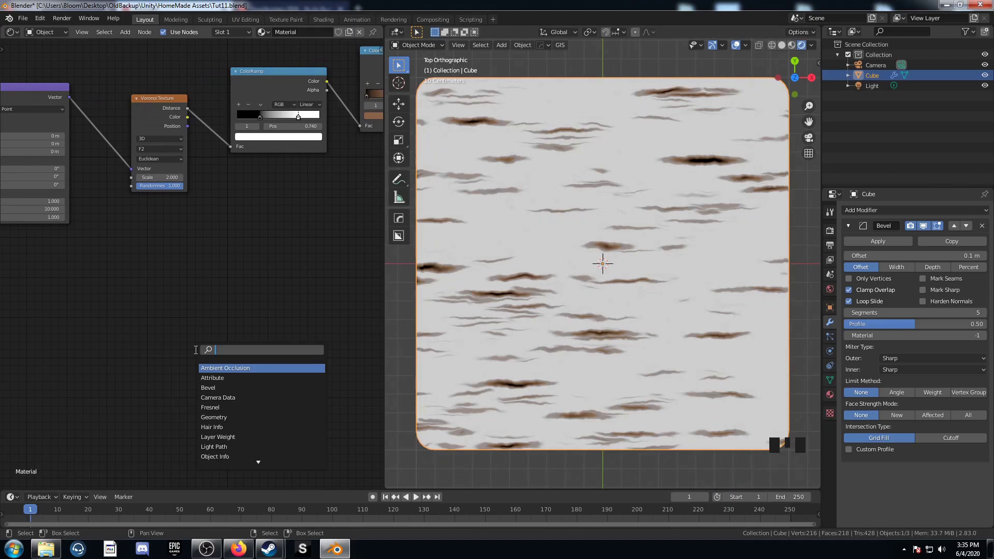
{"action": "type", "text": "noise"}
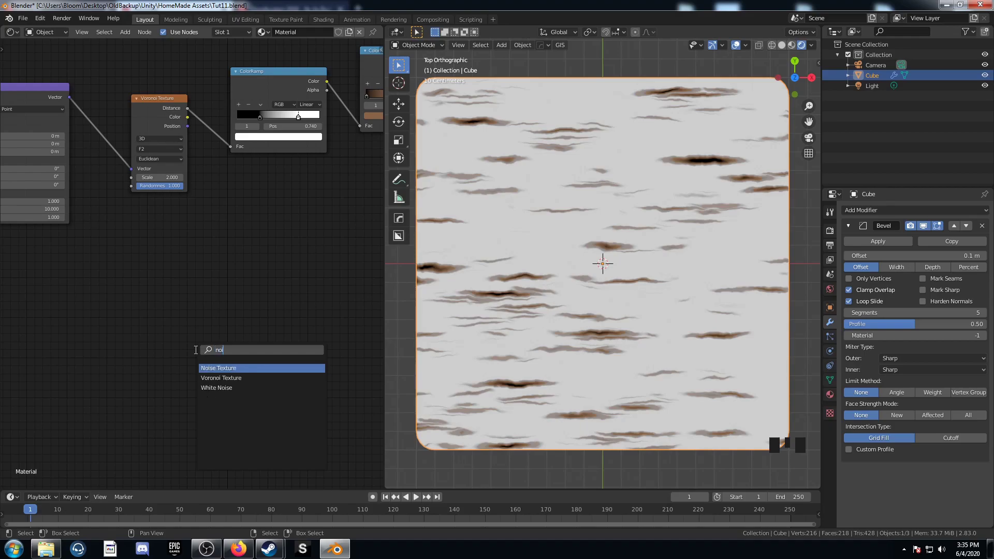
{"action": "key", "text": "Return"}
{"action": "left_click", "coordinate": [198, 344]}
- Set the new Noise Texture's Scale to 0.5
{"action": "scroll", "coordinate": [212, 359], "scroll_direction": "up", "scroll_amount": 5}
{"action": "middle_click_drag", "start_coordinate": [225, 374], "coordinate": [253, 269]}
{"action": "left_click", "coordinate": [273, 356]}
{"action": "type", "text": ".5"}
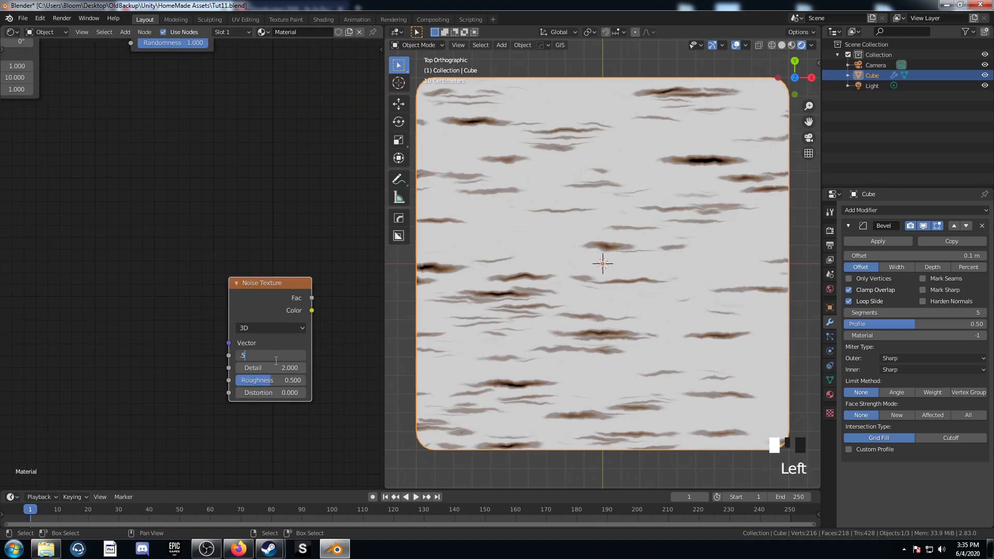
{"action": "key", "text": "Return"}
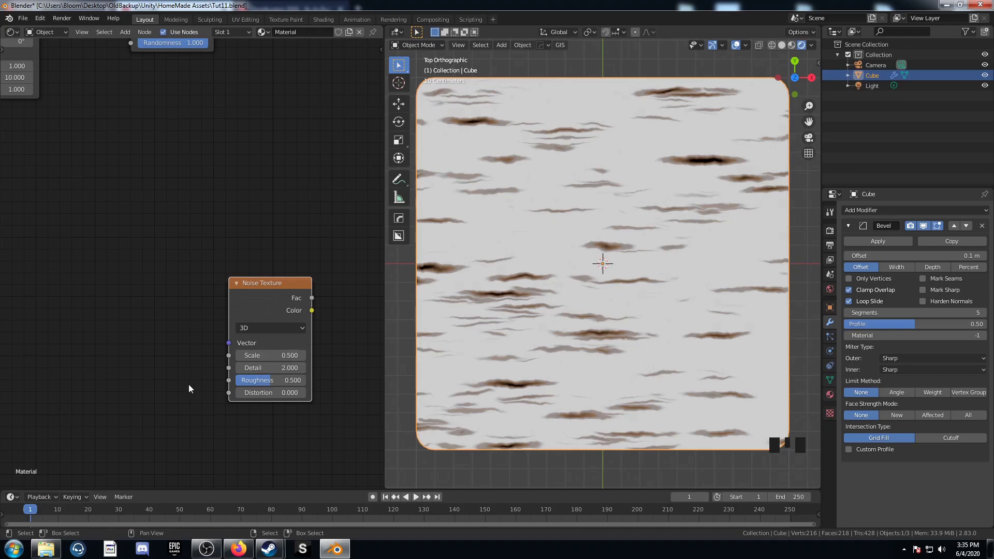
- Add Texture Coordinate and Mapping nodes feeding the new Noise Texture's Vector input
{"action": "middle_click_drag", "start_coordinate": [265, 323], "coordinate": [298, 326]}
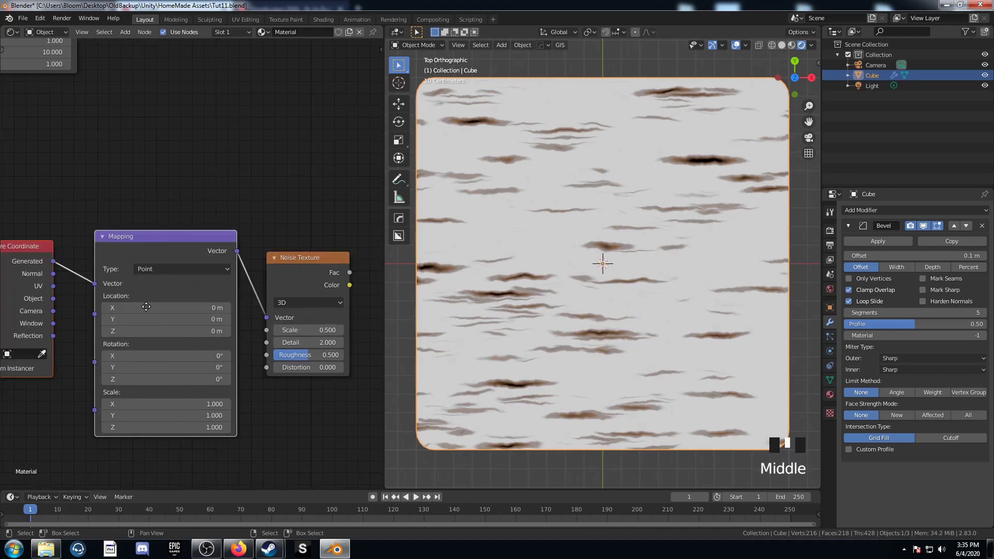
{"action": "scroll", "coordinate": [298, 326], "scroll_direction": "down", "scroll_amount": 3}
{"action": "middle_click_drag", "start_coordinate": [100, 310], "coordinate": [200, 294]}
{"action": "left_click_drag", "start_coordinate": [155, 221], "coordinate": [223, 357]}
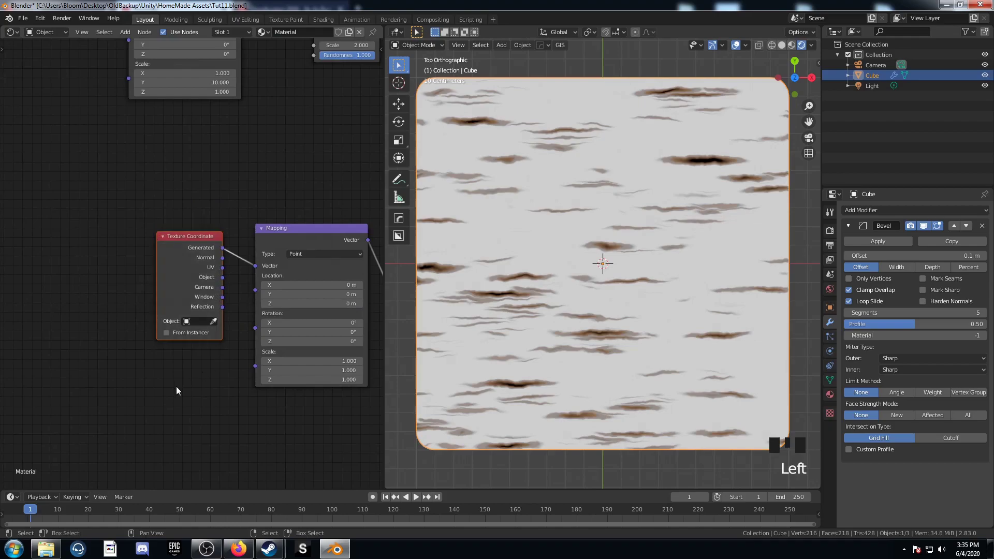
- Insert a duplicate Noise Texture between the lower Texture Coordinate and Mapping nodes, feeding its Vector from the Object output
{"action": "scroll", "coordinate": [233, 382], "scroll_direction": "down", "scroll_amount": 3}
{"action": "middle_click_drag", "start_coordinate": [378, 267], "coordinate": [319, 260]}
{"action": "left_click", "coordinate": [318, 243]}
{"action": "key", "text": "shift+d"}
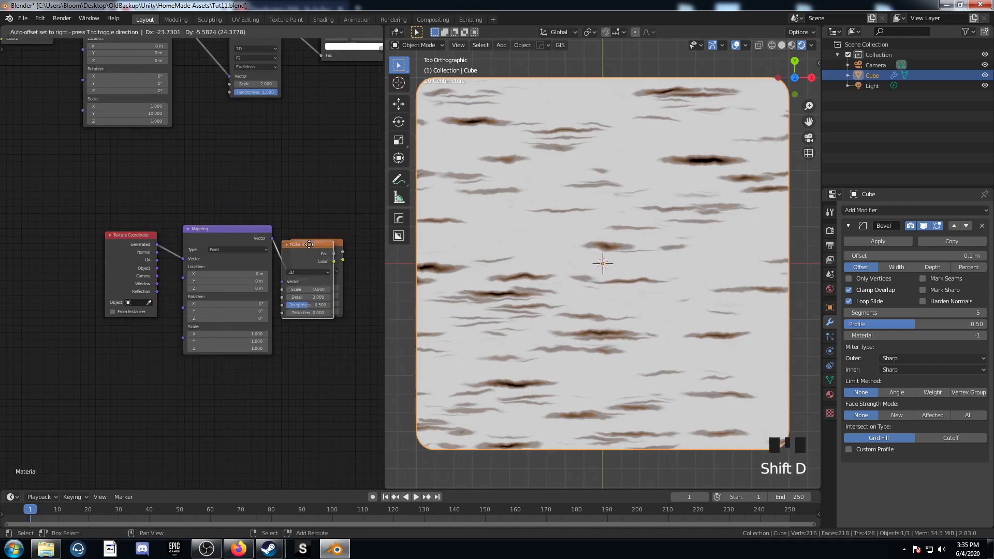
{"action": "left_click", "coordinate": [163, 232]}
{"action": "middle_click_drag", "start_coordinate": [238, 287], "coordinate": [181, 287]}
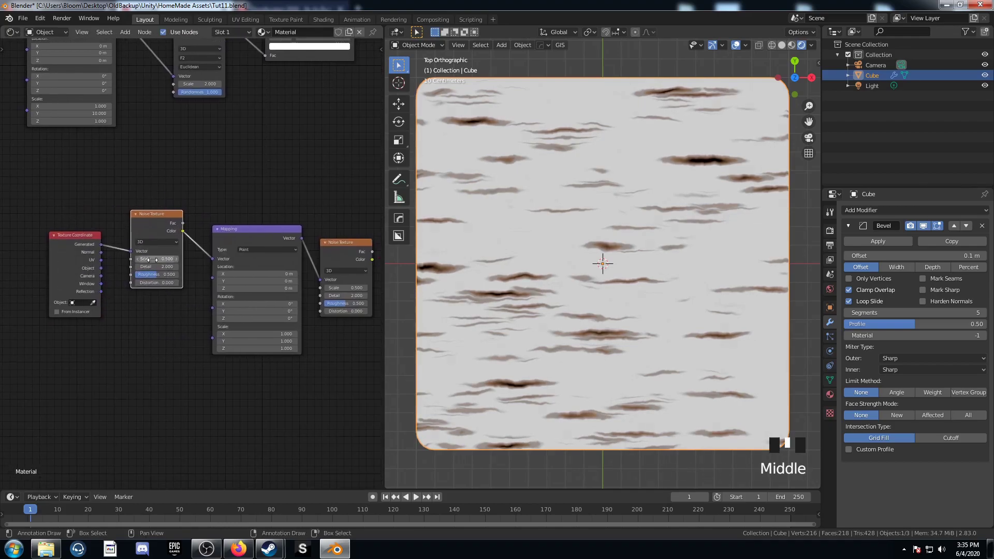
{"action": "left_click_drag", "start_coordinate": [101, 268], "coordinate": [130, 250]}
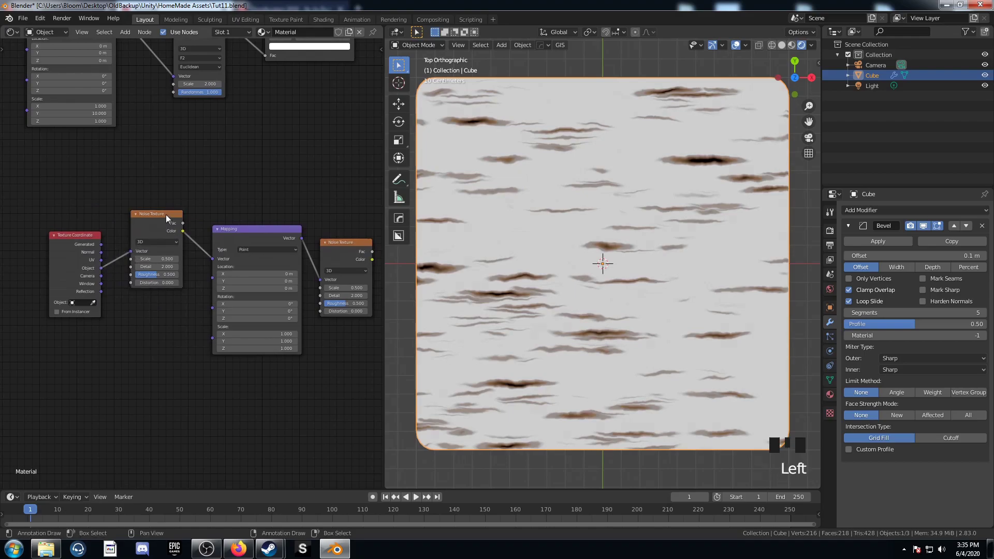
- Insert a MixRGB node between the duplicated Noise Texture and Mapping, and connect Texture Coordinate's Object output to Color2
{"action": "left_click_drag", "start_coordinate": [166, 214], "coordinate": [159, 184]}
{"action": "key", "text": "shift+a"}
{"action": "type", "text": "mixr"}
{"action": "key", "text": "Return"}
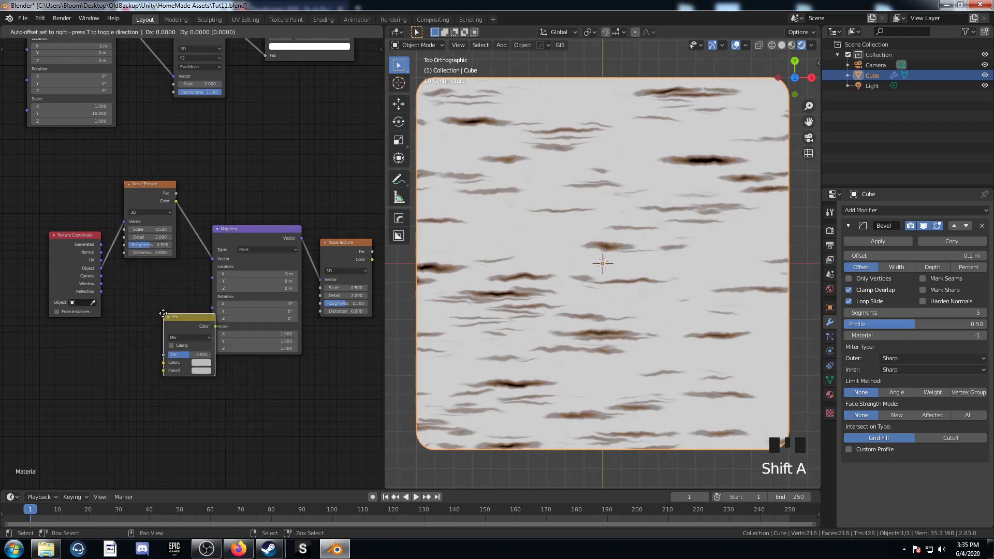
{"action": "left_click", "coordinate": [206, 200]}
{"action": "left_click_drag", "start_coordinate": [101, 268], "coordinate": [205, 255]}
- Set the Scale of the Noise Texture feeding the Mix node to 10
{"action": "scroll", "coordinate": [202, 259], "scroll_direction": "up", "scroll_amount": 3}
{"action": "middle_click_drag", "start_coordinate": [191, 402], "coordinate": [185, 424]}
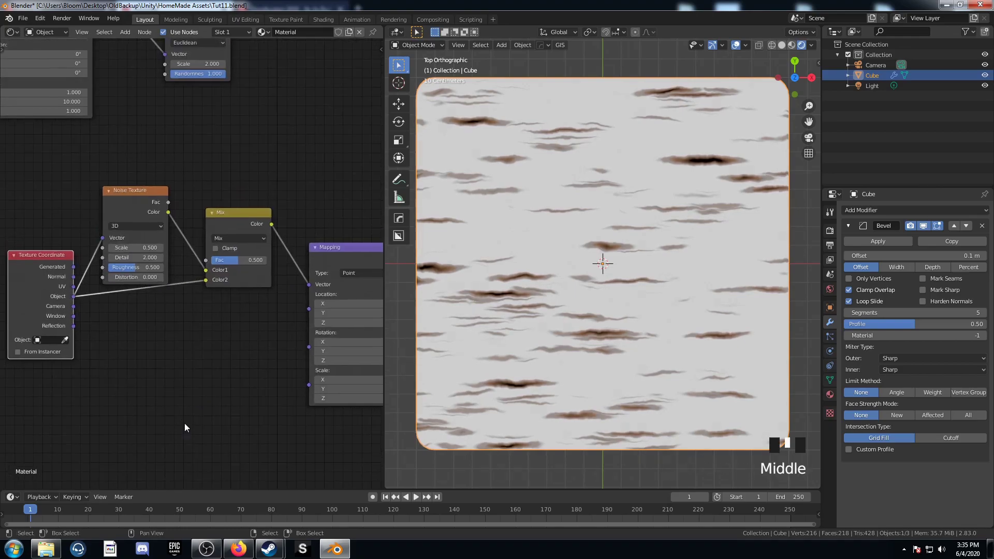
{"action": "left_click", "coordinate": [131, 247]}
{"action": "type", "text": "10"}
{"action": "key", "text": "Return"}
- Preview the Noise Texture after the lower Mapping node through the Viewer and move the Principled BSDF out of its way
{"action": "scroll", "coordinate": [202, 331], "scroll_direction": "down", "scroll_amount": 5}
{"action": "middle_click_drag", "start_coordinate": [233, 433], "coordinate": [56, 422]}
{"action": "left_click", "coordinate": [205, 278], "text": "ctrl+shift"}
{"action": "scroll", "coordinate": [263, 257], "scroll_direction": "down", "scroll_amount": 3}
{"action": "left_click_drag", "start_coordinate": [268, 217], "coordinate": [370, 156]}
- Insert a ColorRamp node between the previewed Noise Texture and the Viewer
{"action": "scroll", "coordinate": [272, 341], "scroll_direction": "up", "scroll_amount": 5}
{"action": "middle_click_drag", "start_coordinate": [264, 316], "coordinate": [247, 291]}
{"action": "key", "text": "shift+a"}
{"action": "left_click", "coordinate": [233, 271]}
{"action": "type", "text": "colr"}
{"action": "key", "text": "Return"}
{"action": "left_click", "coordinate": [204, 166]}
- Set the new ColorRamp's black stop to position 0.4 and its white stop to 0.42
{"action": "scroll", "coordinate": [183, 248], "scroll_direction": "up", "scroll_amount": 2}
{"action": "scroll", "coordinate": [183, 249], "scroll_direction": "up", "scroll_amount": 2}
{"action": "middle_click_drag", "start_coordinate": [247, 209], "coordinate": [225, 207]}
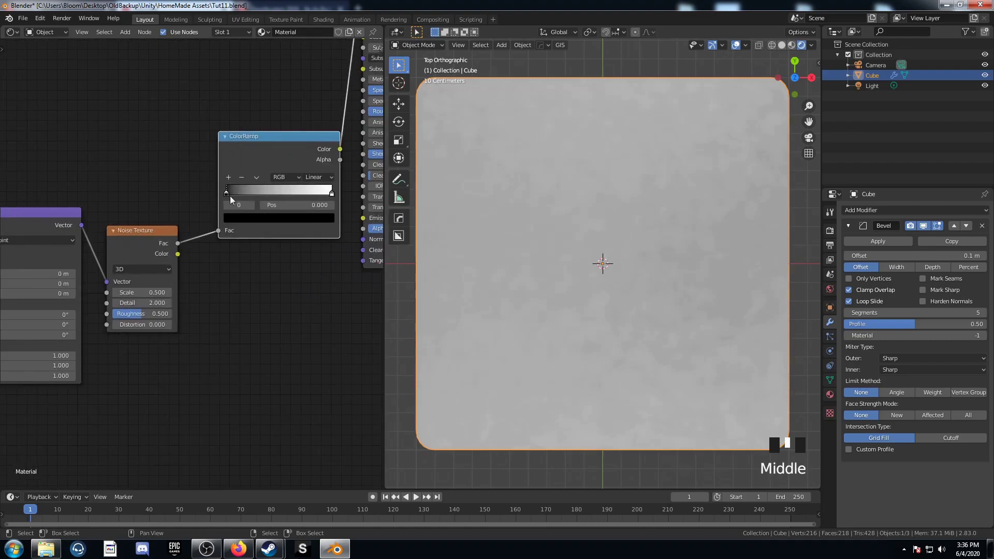
{"action": "left_click", "coordinate": [303, 205]}
{"action": "type", "text": ".4"}
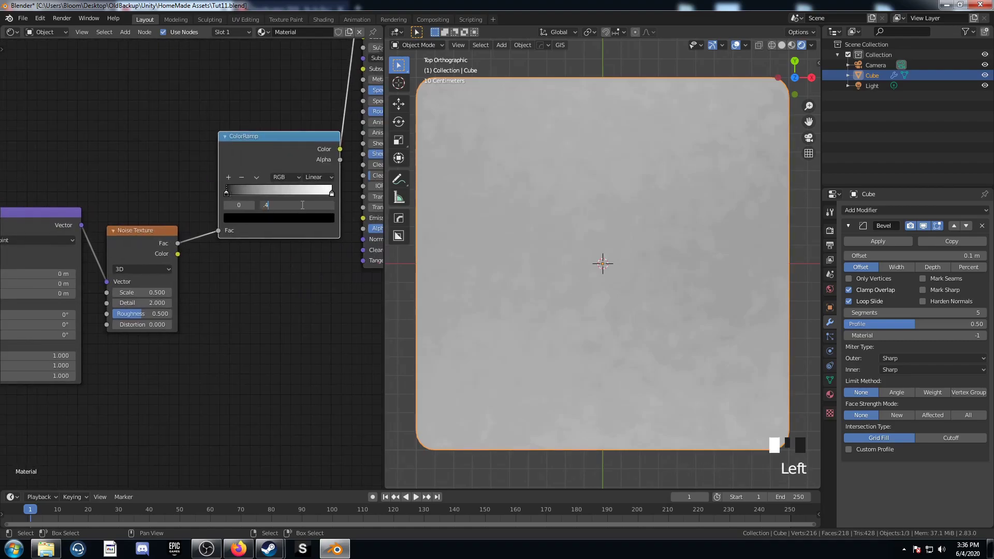
{"action": "key", "text": "Return"}
{"action": "left_click", "coordinate": [332, 194]}
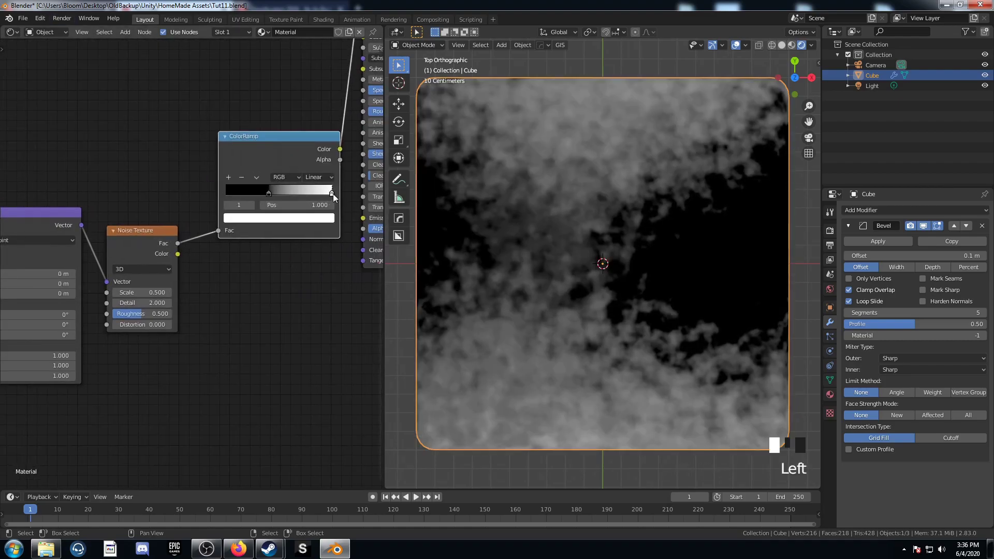
{"action": "double_click", "coordinate": [311, 205]}
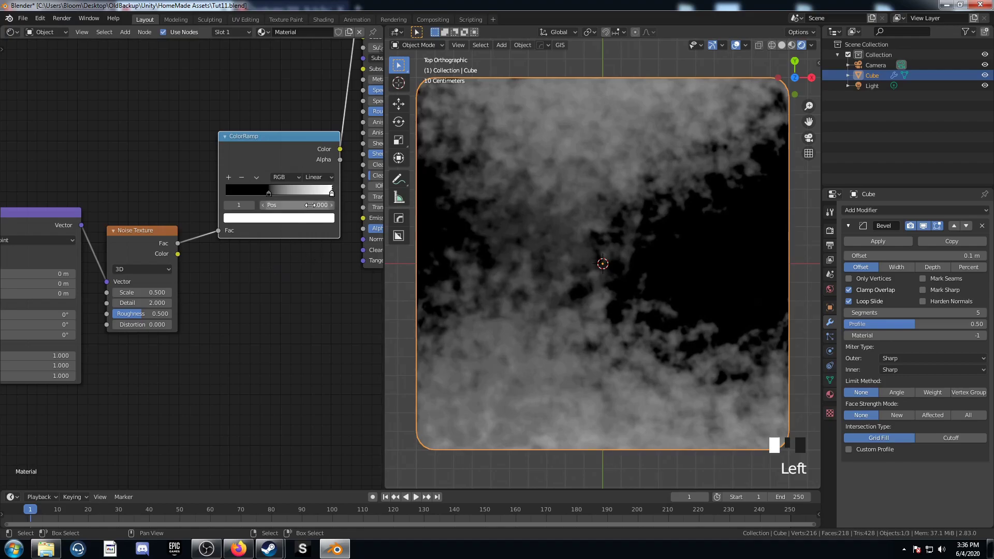
{"action": "type", "text": ".42"}
{"action": "key", "text": "Return"}
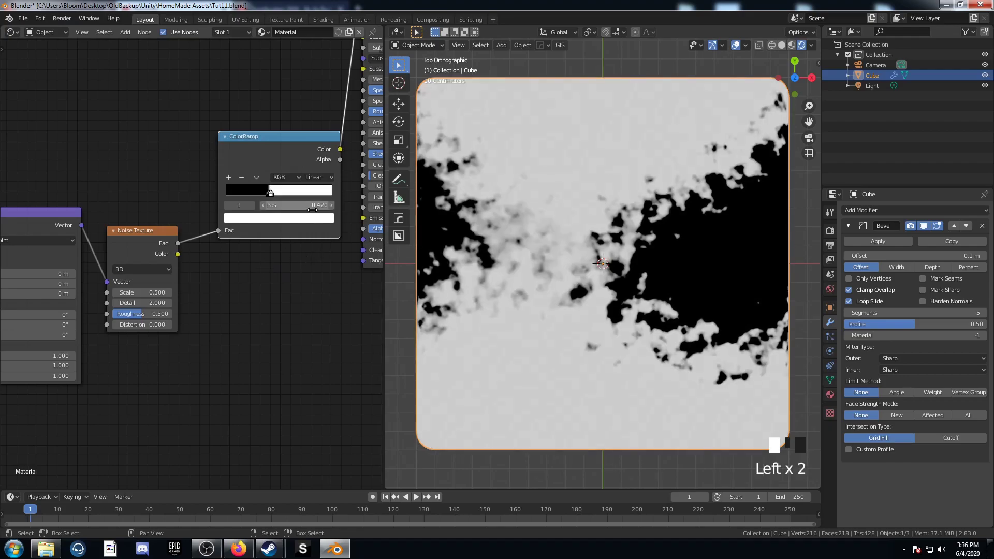
- Adjust the Fac of the Mix node between the lower Noise Texture and Mapping nodes
{"action": "scroll", "coordinate": [207, 236], "scroll_direction": "down", "scroll_amount": 4}
{"action": "middle_click_drag", "start_coordinate": [255, 328], "coordinate": [240, 380]}
{"action": "middle_click_drag", "start_coordinate": [2, 387], "coordinate": [285, 337]}
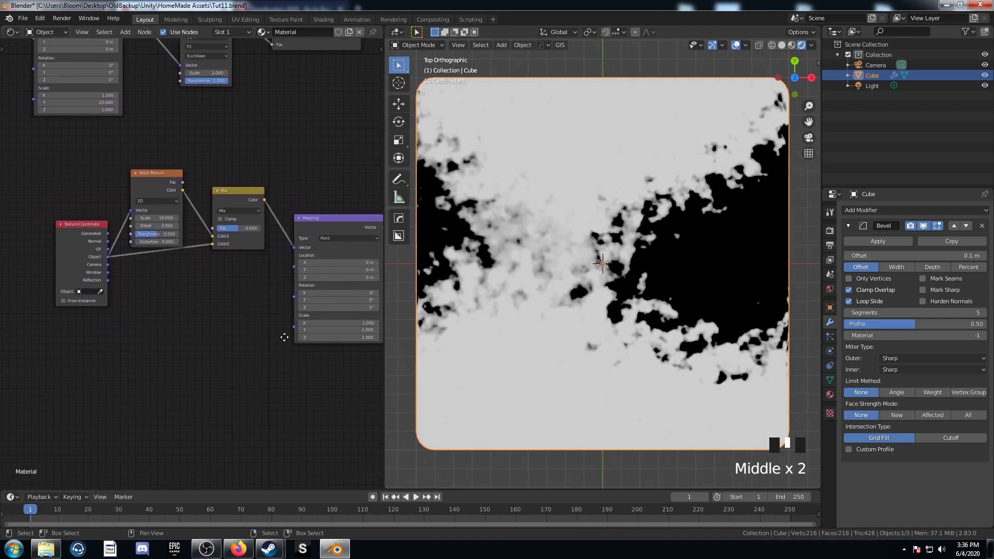
{"action": "left_click", "coordinate": [243, 244]}
{"action": "double_click", "coordinate": [236, 229]}
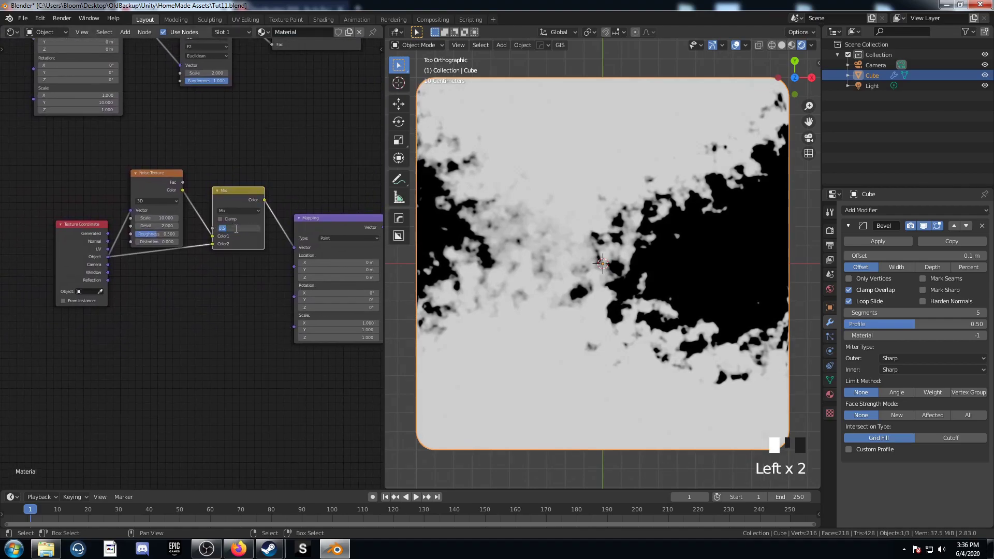
{"action": "type", "text": ".2"}
{"action": "key", "text": "Return"}
- Set the Y Scale of the lower Mapping node to 4 and switch the viewport to rendered shading
{"action": "scroll", "coordinate": [240, 346], "scroll_direction": "down", "scroll_amount": 2}
{"action": "middle_click_drag", "start_coordinate": [240, 345], "coordinate": [109, 383]}
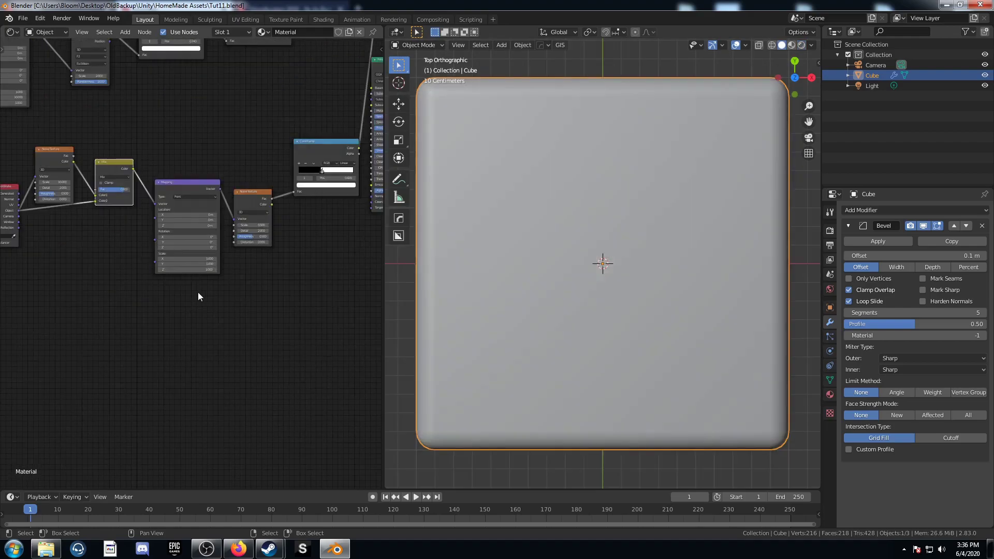
{"action": "scroll", "coordinate": [200, 293], "scroll_direction": "up", "scroll_amount": 5}
{"action": "left_click", "coordinate": [186, 302]}
{"action": "type", "text": "4"}
{"action": "key", "text": "Return"}
{"action": "scroll", "coordinate": [256, 370], "scroll_direction": "down", "scroll_amount": 4}
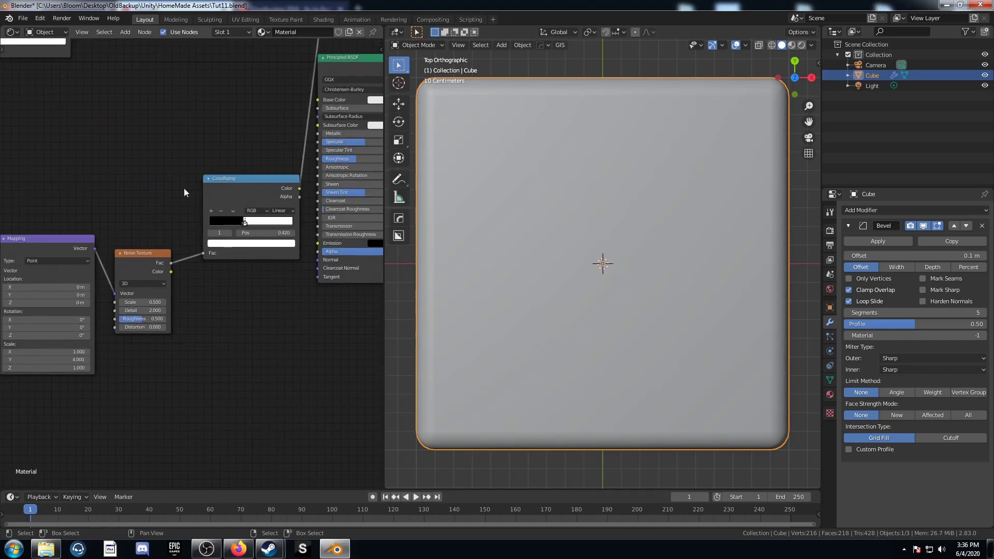
{"action": "key", "text": "z"}
{"action": "left_click", "coordinate": [638, 145]}
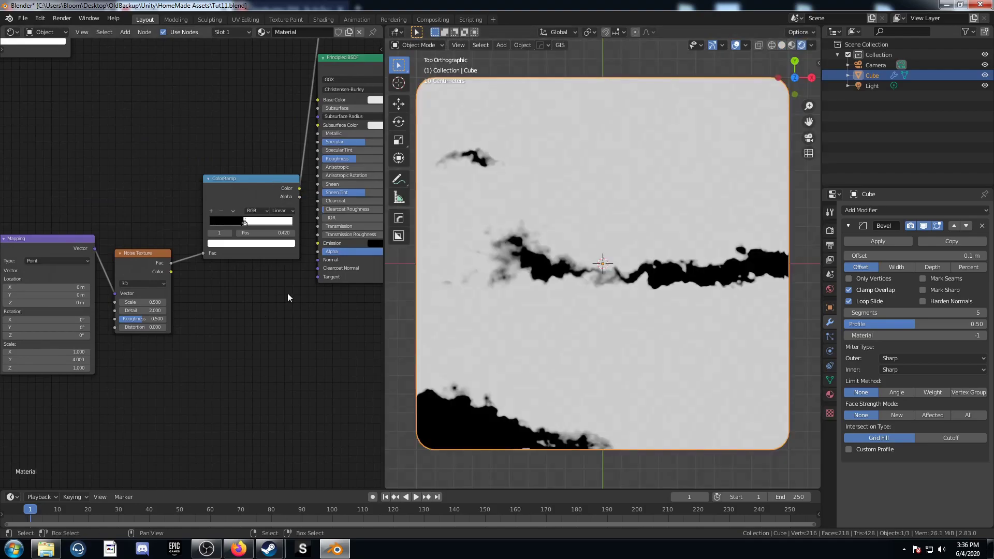
{"action": "scroll", "coordinate": [282, 297], "scroll_direction": "right", "scroll_amount": 3}
{"action": "scroll", "coordinate": [601, 399], "scroll_direction": "down", "scroll_amount": 2}
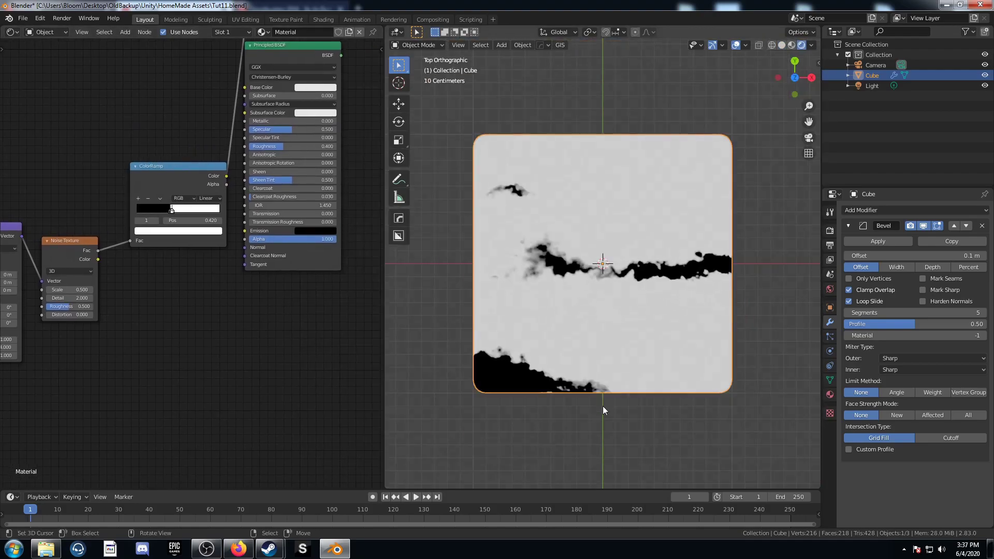
- Move the whole lower noise mask node chain further down to free space beneath the streak chain
{"action": "scroll", "coordinate": [217, 344], "scroll_direction": "down", "scroll_amount": 4}
{"action": "left_click_drag", "start_coordinate": [13, 333], "coordinate": [315, 197]}
{"action": "key", "text": "g"}
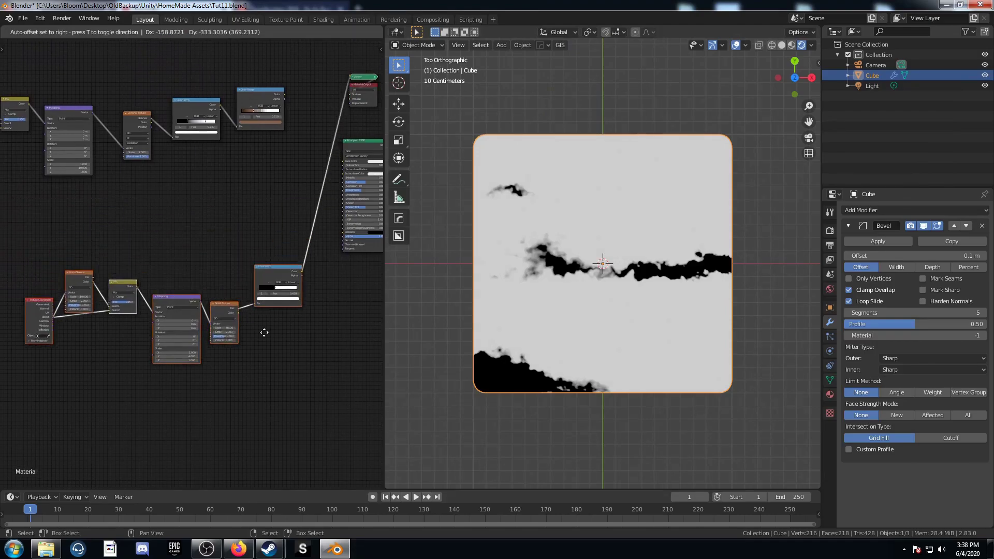
{"action": "left_click", "coordinate": [219, 367]}
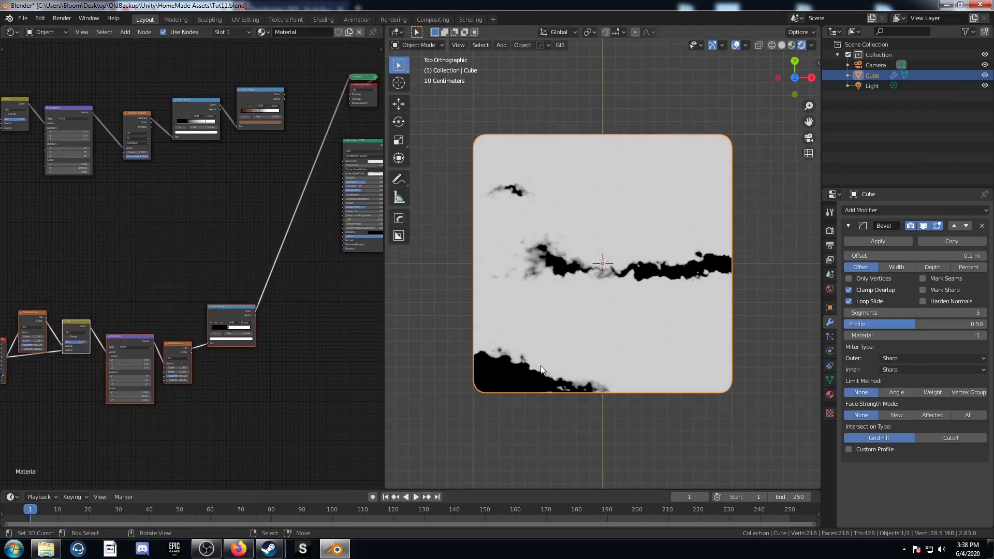
- Add a Voronoi Texture node in the free space between the two existing node chains
{"action": "middle_click_drag", "start_coordinate": [73, 293], "coordinate": [153, 256]}
{"action": "scroll", "coordinate": [166, 249], "scroll_direction": "up", "scroll_amount": 4}
{"action": "middle_click_drag", "start_coordinate": [58, 209], "coordinate": [188, 244]}
{"action": "scroll", "coordinate": [166, 259], "scroll_direction": "down", "scroll_amount": 2}
{"action": "scroll", "coordinate": [162, 278], "scroll_direction": "up", "scroll_amount": 5}
{"action": "middle_click_drag", "start_coordinate": [140, 264], "coordinate": [115, 254]}
{"action": "scroll", "coordinate": [155, 266], "scroll_direction": "down", "scroll_amount": 4}
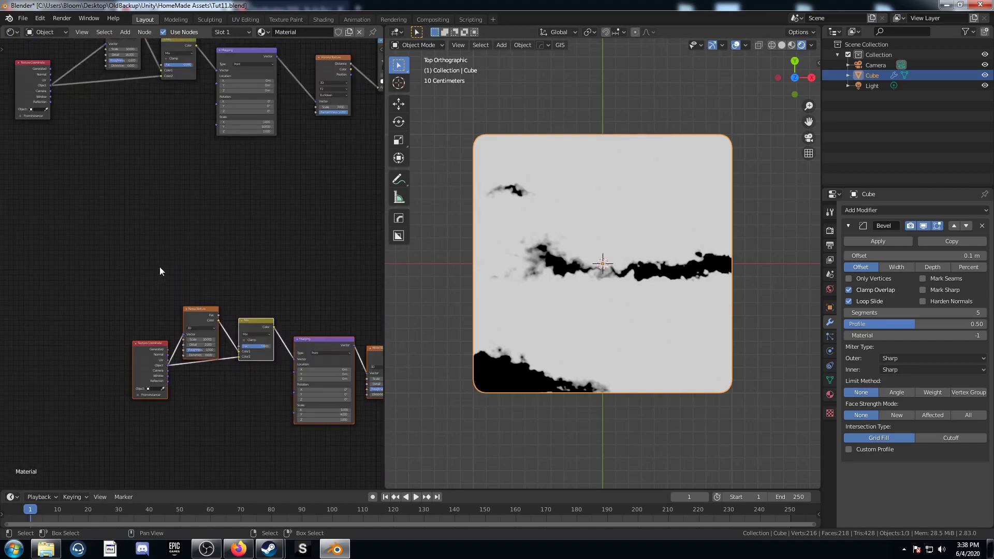
{"action": "middle_click_drag", "start_coordinate": [244, 255], "coordinate": [192, 271]}
{"action": "key", "text": "shift+a"}
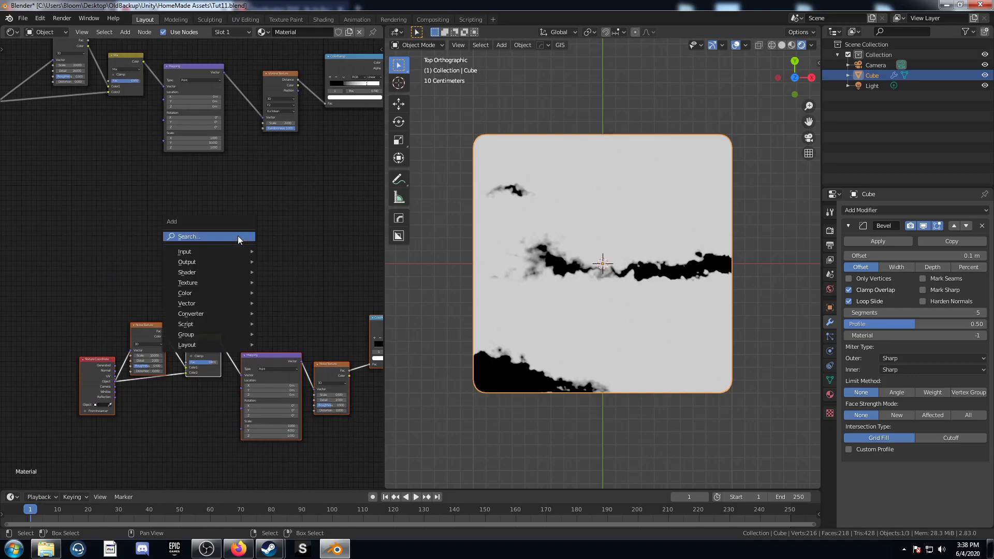
{"action": "left_click", "coordinate": [238, 235]}
{"action": "type", "text": "vor"}
{"action": "key", "text": "Return"}
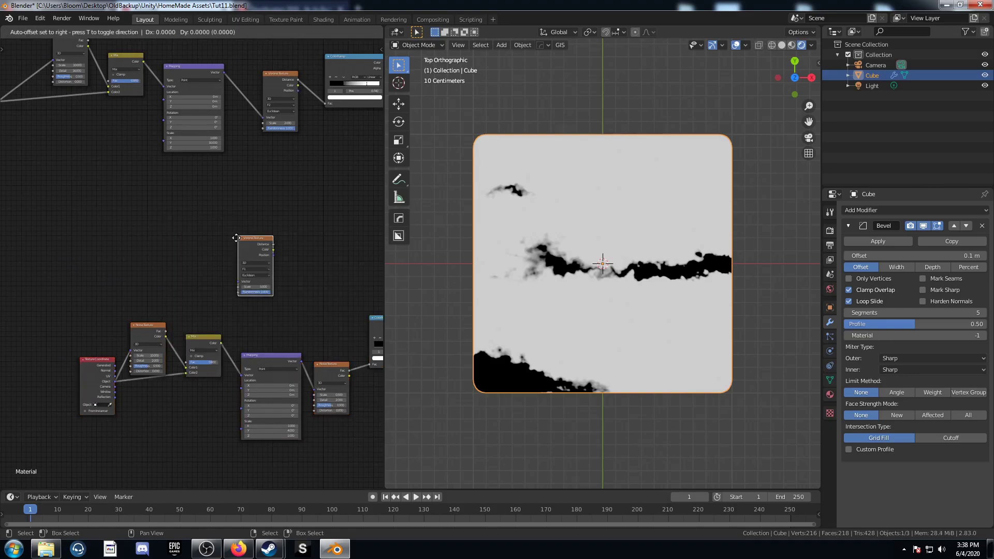
{"action": "left_click", "coordinate": [199, 233]}
- Set the new Voronoi Texture to Distance To Edge and attach Mapping and Texture Coordinate nodes to it
{"action": "scroll", "coordinate": [198, 231], "scroll_direction": "up", "scroll_amount": 2}
{"action": "left_click", "coordinate": [237, 224]}
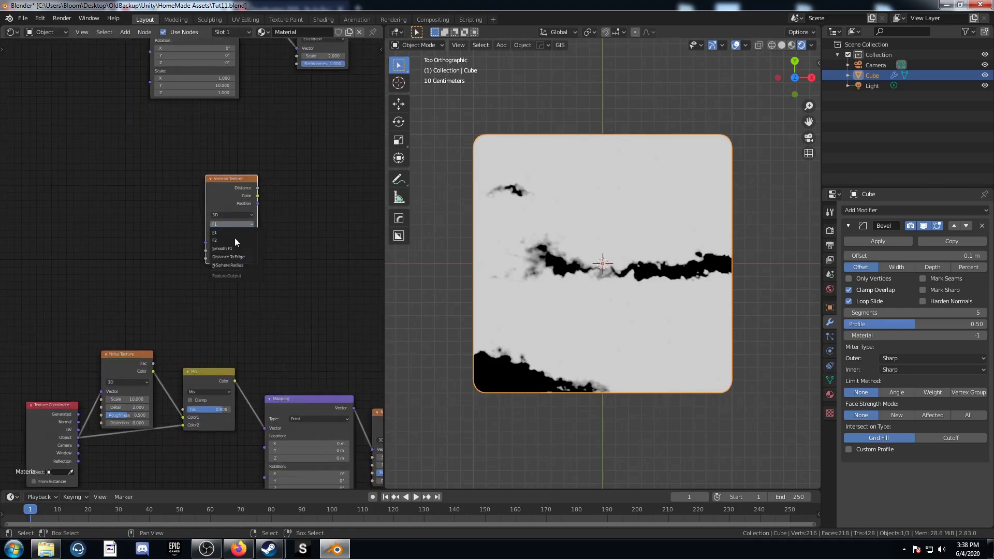
{"action": "left_click", "coordinate": [236, 257]}
{"action": "key", "text": "ctrl+t"}
- Add a Noise Texture after the new Texture Coordinate node, fed by its Object output, and spread the nodes apart
{"action": "middle_click_drag", "start_coordinate": [104, 328], "coordinate": [209, 361]}
{"action": "middle_click_drag", "start_coordinate": [135, 299], "coordinate": [174, 304]}
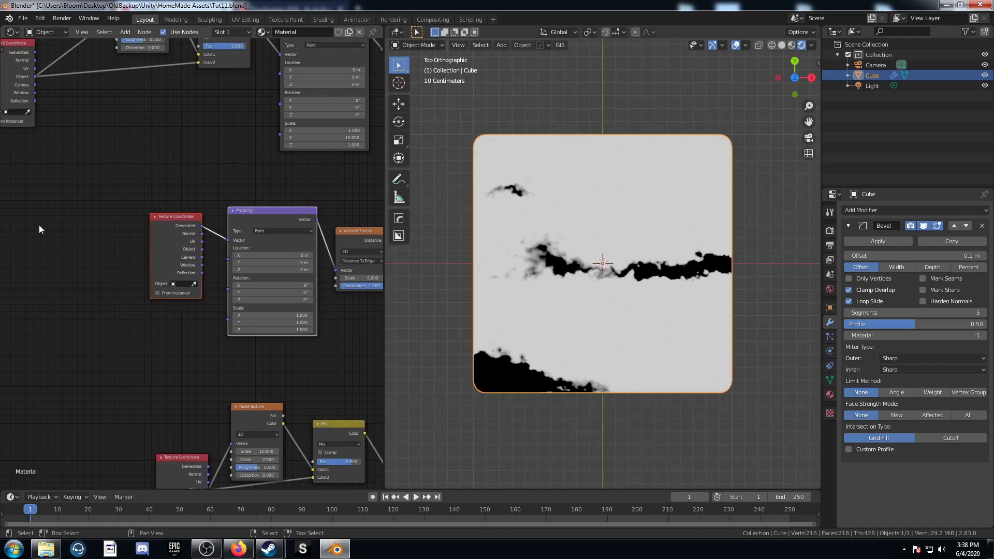
{"action": "key", "text": "shift+a"}
{"action": "left_click", "coordinate": [37, 220]}
{"action": "type", "text": "noise"}
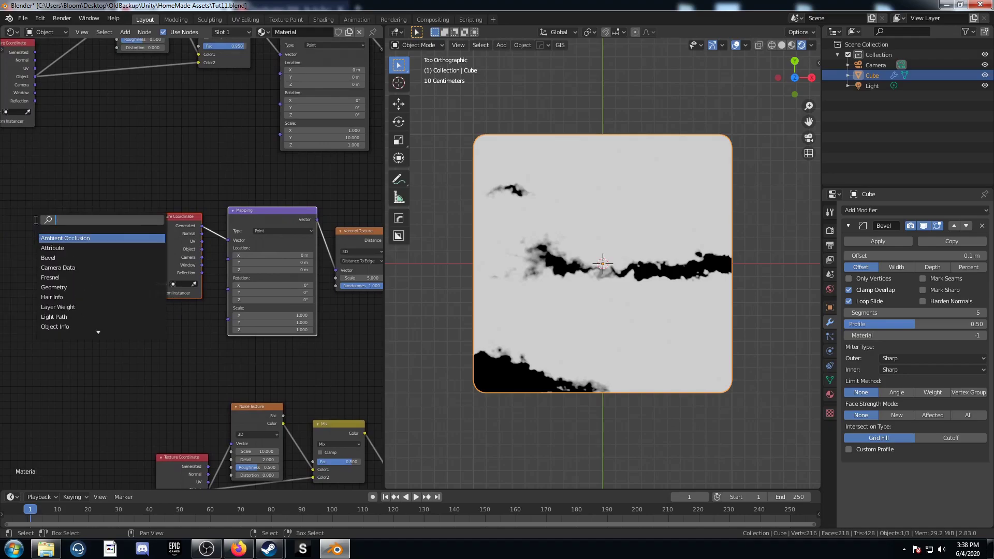
{"action": "key", "text": "Return"}
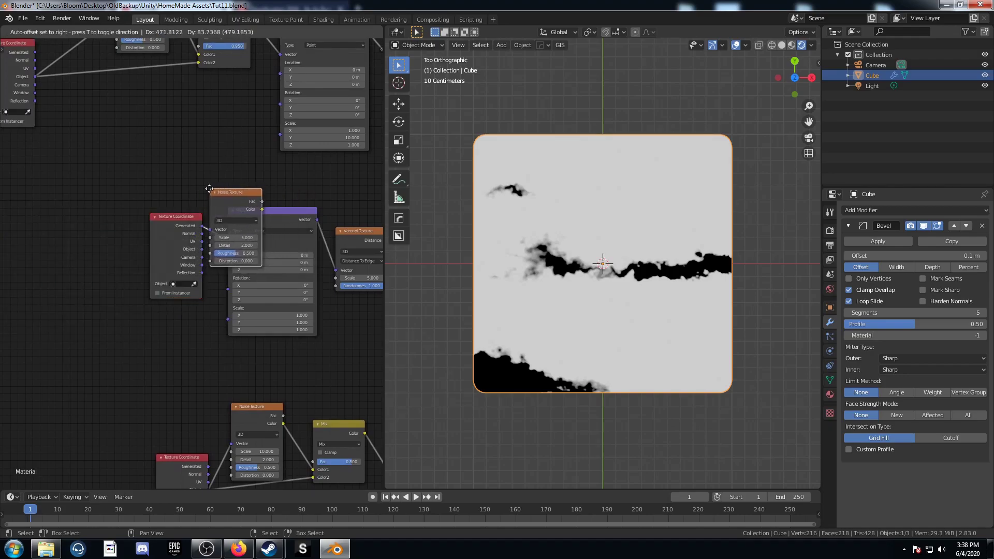
{"action": "left_click", "coordinate": [232, 190]}
{"action": "left_click_drag", "start_coordinate": [202, 249], "coordinate": [122, 220]}
{"action": "left_click", "coordinate": [250, 195]}
{"action": "left_click_drag", "start_coordinate": [250, 195], "coordinate": [199, 194]}
- Insert a Mix node between the new Noise Texture and Mapping, and link the Texture Coordinate's Object output to Color2
{"action": "key", "text": "shift+a"}
{"action": "left_click", "coordinate": [228, 310]}
{"action": "type", "text": "mix"}
{"action": "key", "text": "Return"}
{"action": "left_click", "coordinate": [253, 221]}
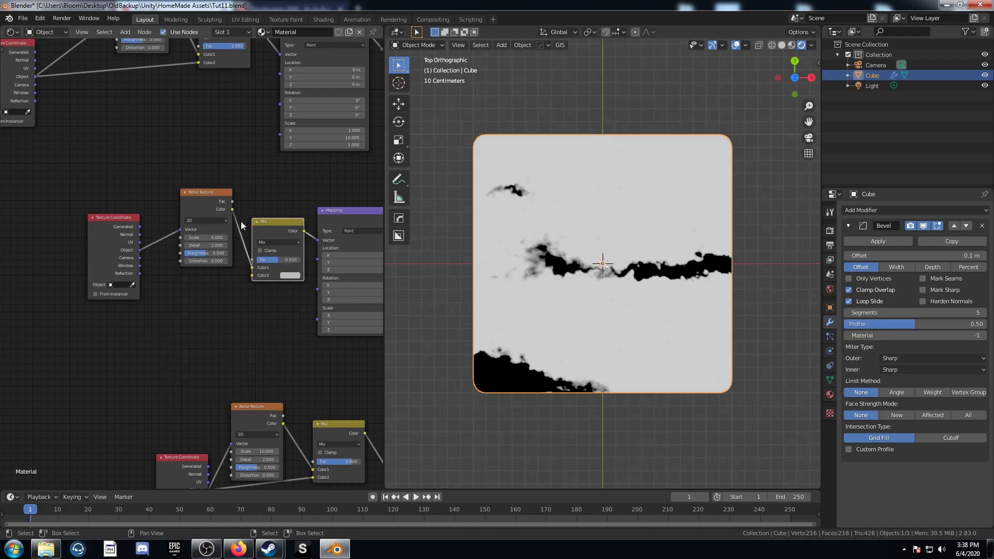
{"action": "left_click_drag", "start_coordinate": [141, 252], "coordinate": [262, 276]}
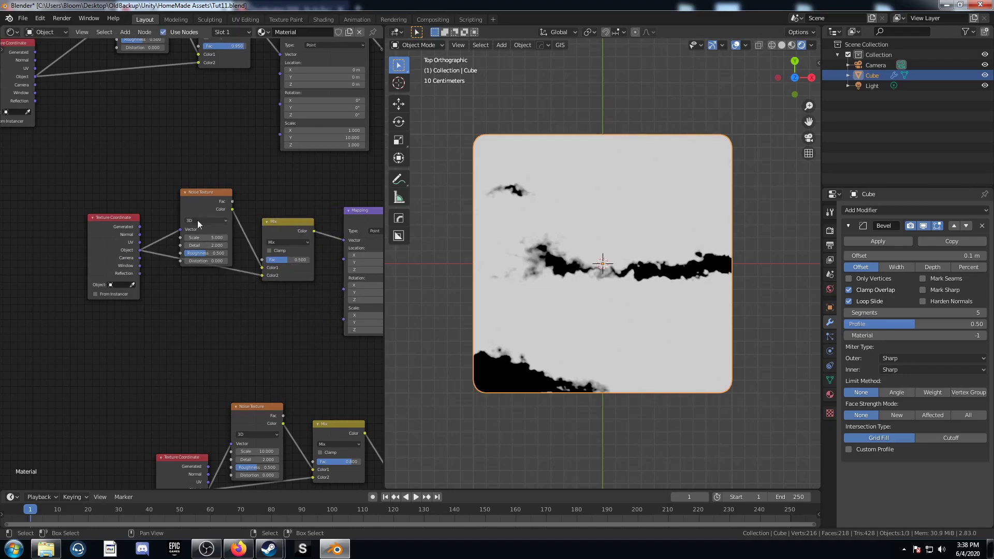
- Set the new Noise Texture's Scale to 12 and Detail to 16, and adjust the connected Mix node's Fac
{"action": "left_click_drag", "start_coordinate": [197, 220], "coordinate": [193, 181]}
{"action": "double_click", "coordinate": [199, 199]}
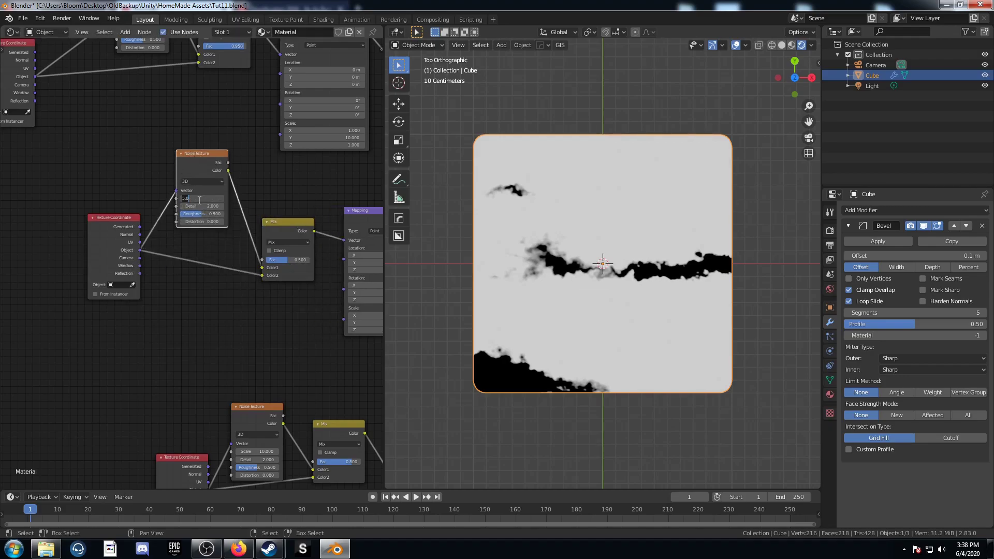
{"action": "type", "text": "12"}
{"action": "key", "text": "Tab"}
{"action": "type", "text": "16"}
{"action": "key", "text": "Return"}
{"action": "middle_click_drag", "start_coordinate": [221, 320], "coordinate": [177, 321]}
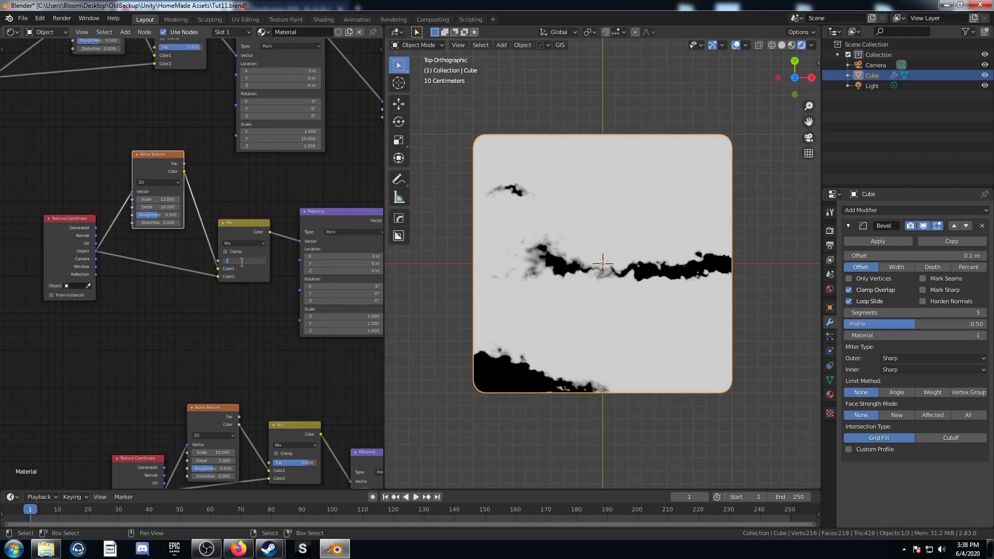
{"action": "key", "text": "Return"}
- Set the Distance To Edge Voronoi Texture's Scale to 5.8 and preview it through the Viewer
{"action": "middle_click_drag", "start_coordinate": [281, 327], "coordinate": [229, 315]}
{"action": "scroll", "coordinate": [156, 248], "scroll_direction": "up", "scroll_amount": 2}
{"action": "left_click", "coordinate": [151, 252]}
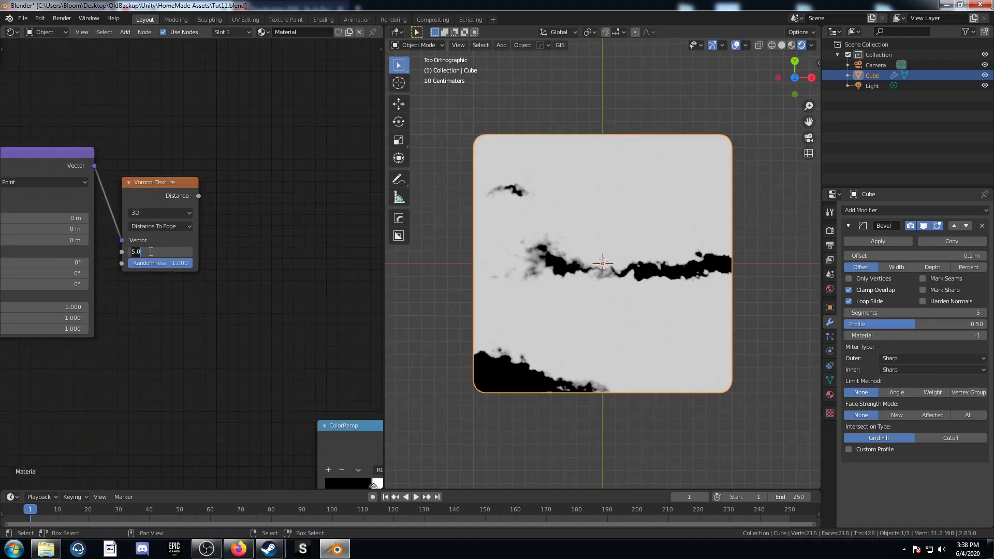
{"action": "type", "text": "5.8"}
{"action": "key", "text": "Return"}
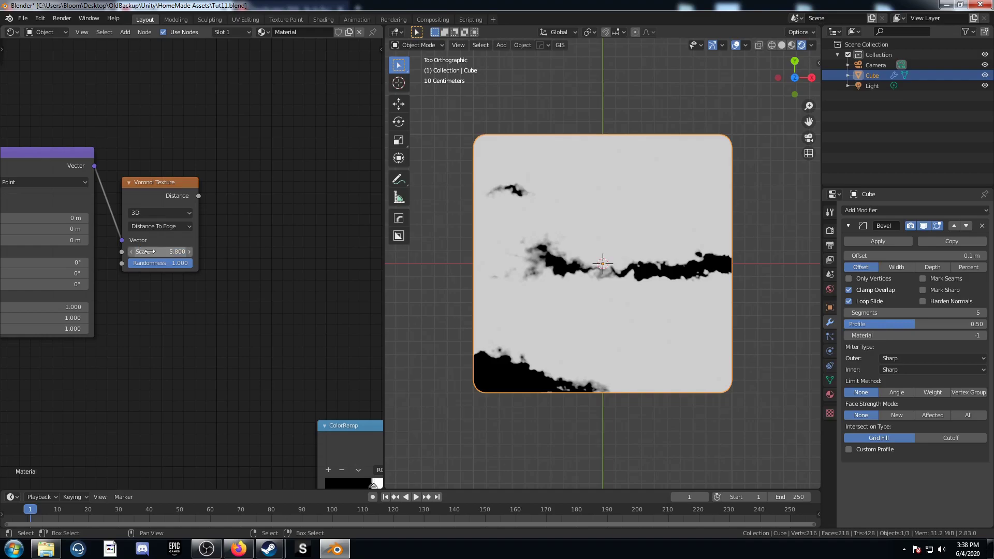
{"action": "left_click", "coordinate": [169, 195], "text": "ctrl+shift"}
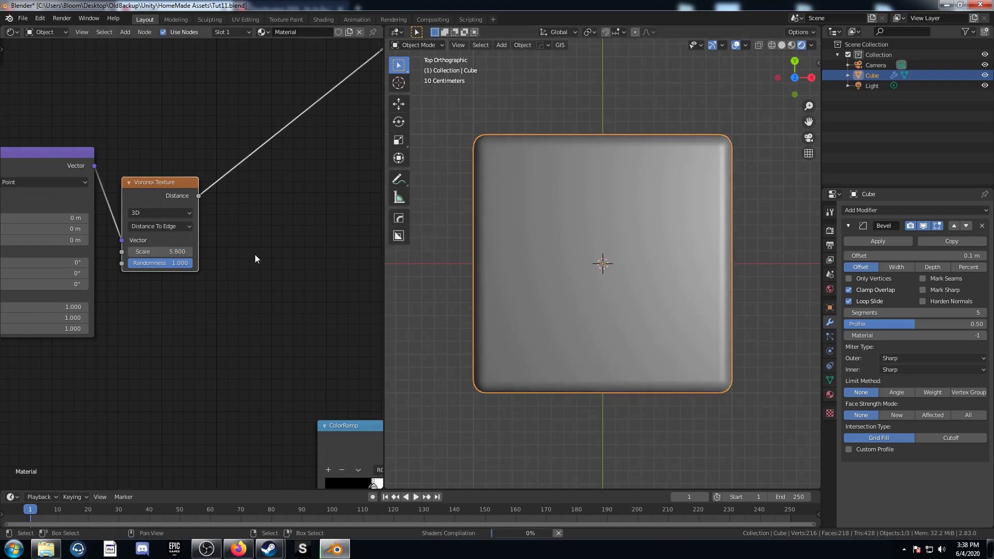
{"action": "middle_click_drag", "start_coordinate": [252, 302], "coordinate": [180, 318]}
{"action": "key", "text": "shift+a"}
{"action": "left_click", "coordinate": [200, 269]}
{"action": "type", "text": "color"}
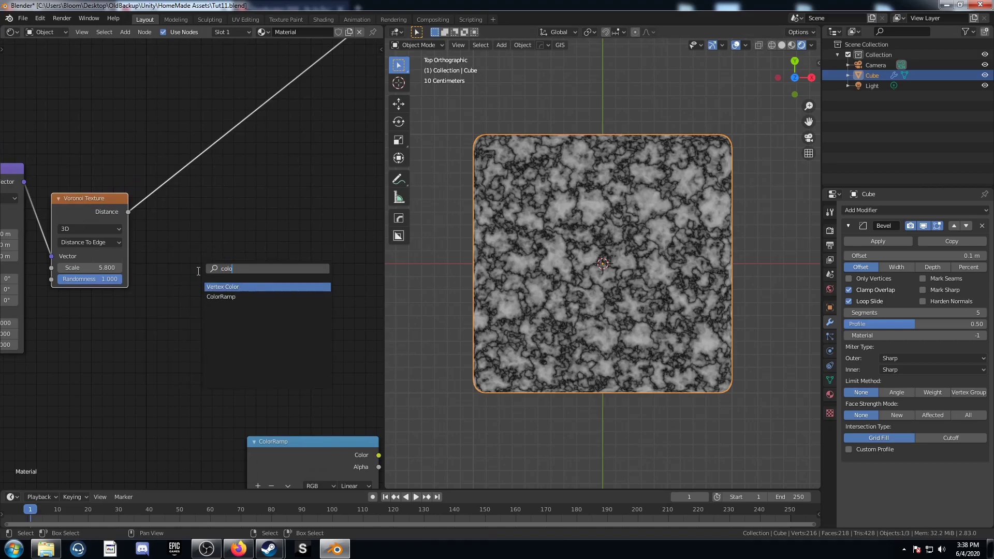
{"action": "key", "text": "Return"}
{"action": "right_click", "coordinate": [191, 249]}
- Insert a ColorRamp node between the previewed Voronoi Texture and the Viewer
{"action": "key", "text": "shift+a"}
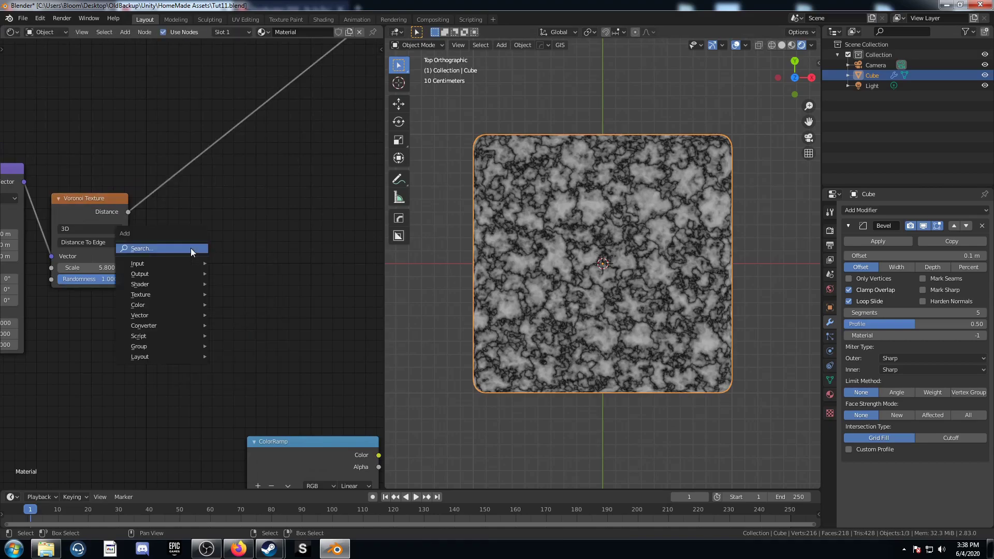
{"action": "left_click", "coordinate": [191, 249]}
{"action": "type", "text": "color ramp"}
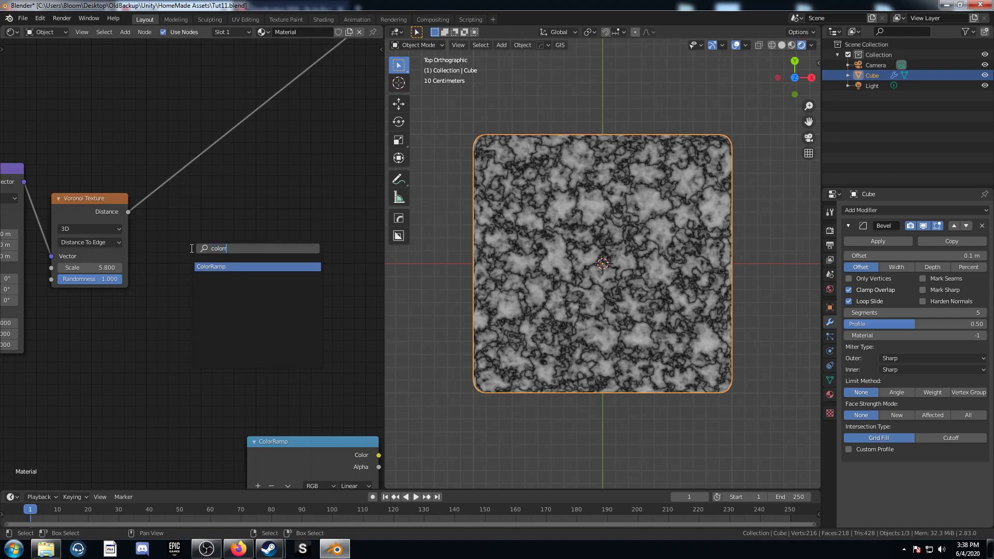
{"action": "key", "text": "Return"}
{"action": "left_click", "coordinate": [166, 148]}
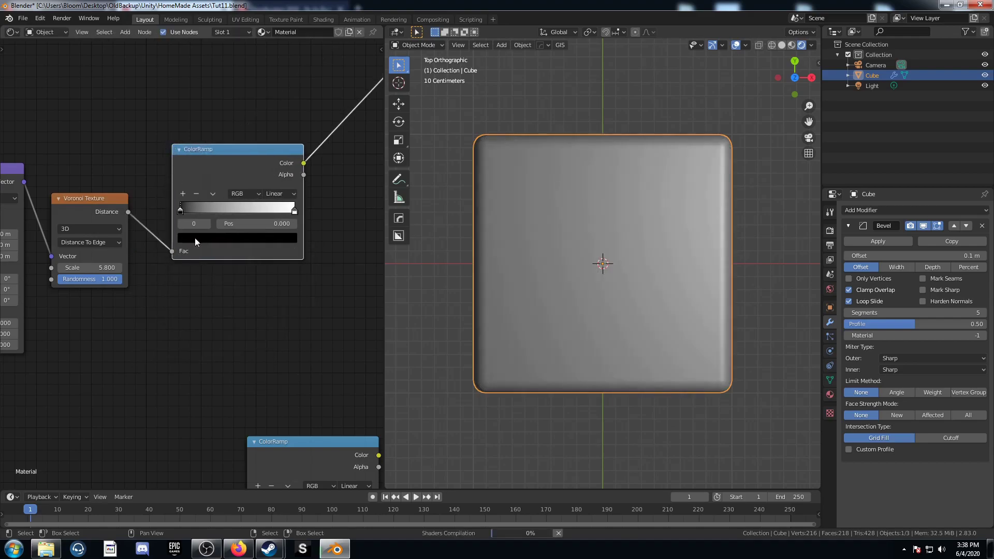
- Set the black stop of the new ColorRamp to position 0.13
{"action": "left_click", "coordinate": [237, 226]}
{"action": "type", "text": ".13"}
{"action": "key", "text": "Return"}
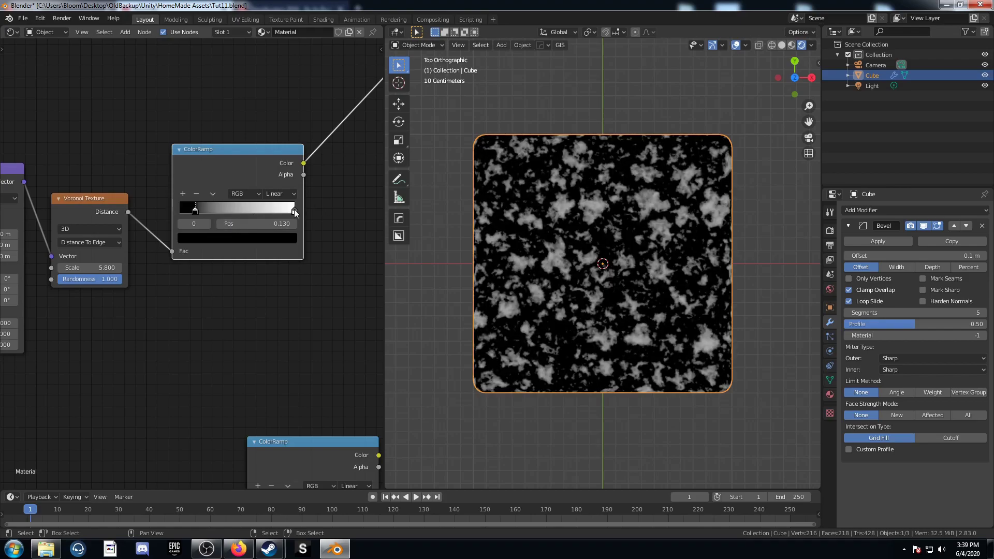
- Set the ColorRamp's white stop to position 0.51 and darken its color to grey
{"action": "left_click", "coordinate": [294, 209]}
{"action": "left_click", "coordinate": [284, 223]}
{"action": "type", "text": ".51"}
{"action": "key", "text": "Return"}
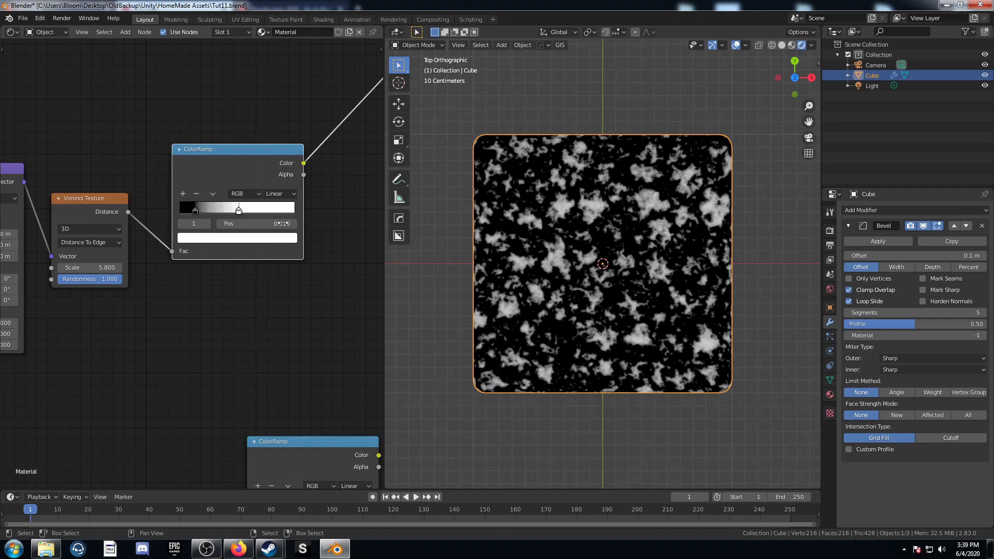
{"action": "left_click", "coordinate": [218, 242]}
{"action": "scroll", "coordinate": [222, 111], "scroll_direction": "down", "scroll_amount": 9}
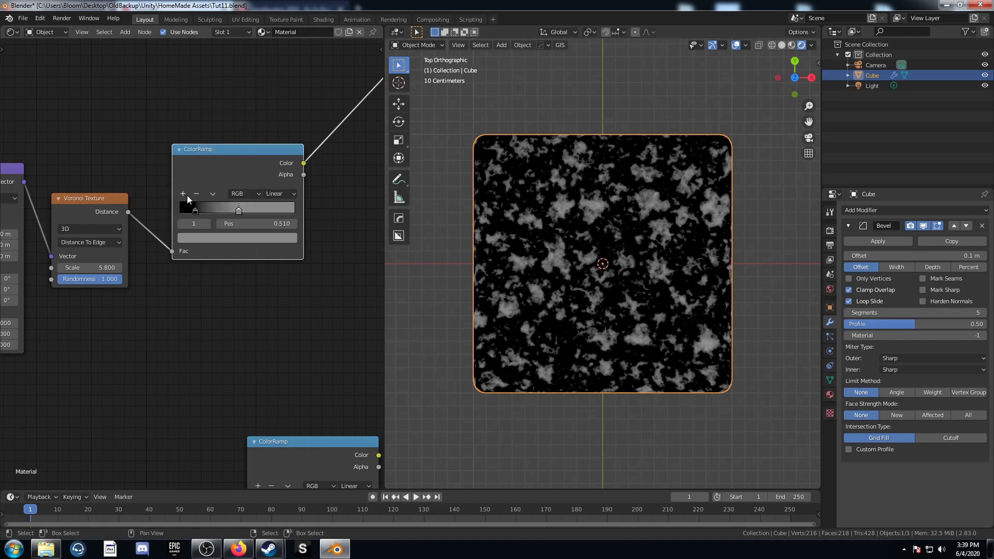
- Add a third stop to the ColorRamp between the black and grey stops at position 0.33
{"action": "left_click", "coordinate": [186, 194]}
{"action": "left_click", "coordinate": [243, 226]}
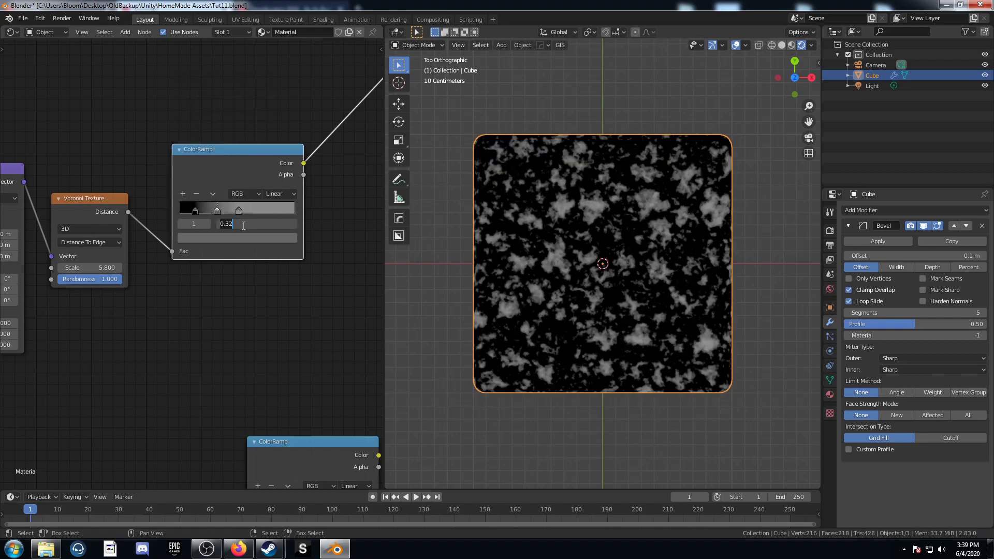
{"action": "type", "text": "0.33"}
{"action": "key", "text": "Return"}
- Color the ColorRamp's middle stop a dark, slightly desaturated brown
{"action": "left_click", "coordinate": [250, 238]}
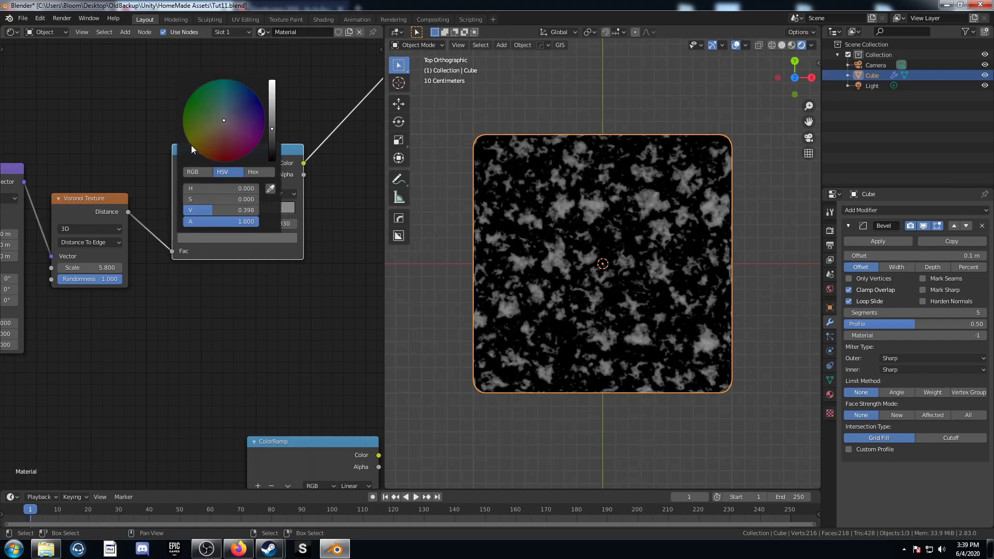
{"action": "left_click", "coordinate": [215, 144]}
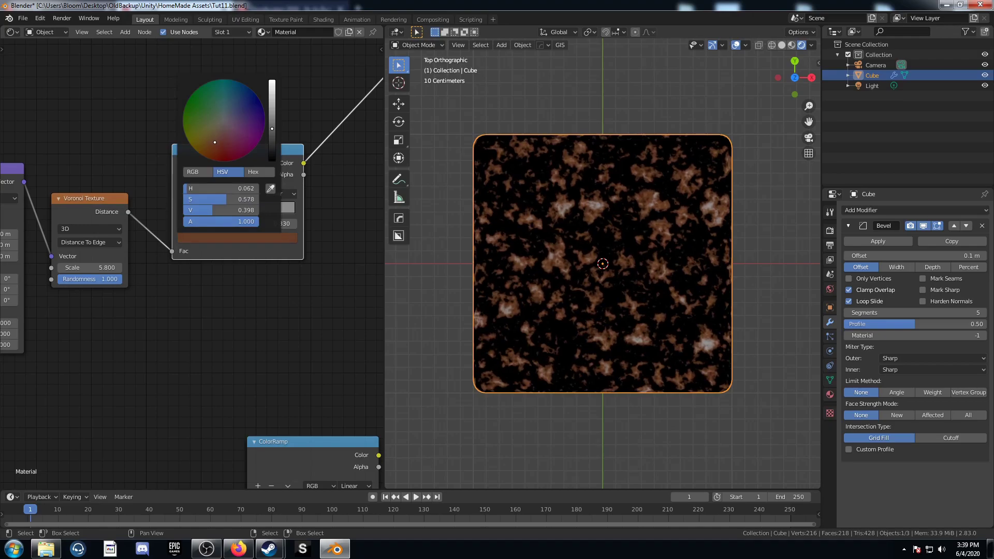
{"action": "scroll", "coordinate": [216, 144], "scroll_direction": "down", "scroll_amount": 3}
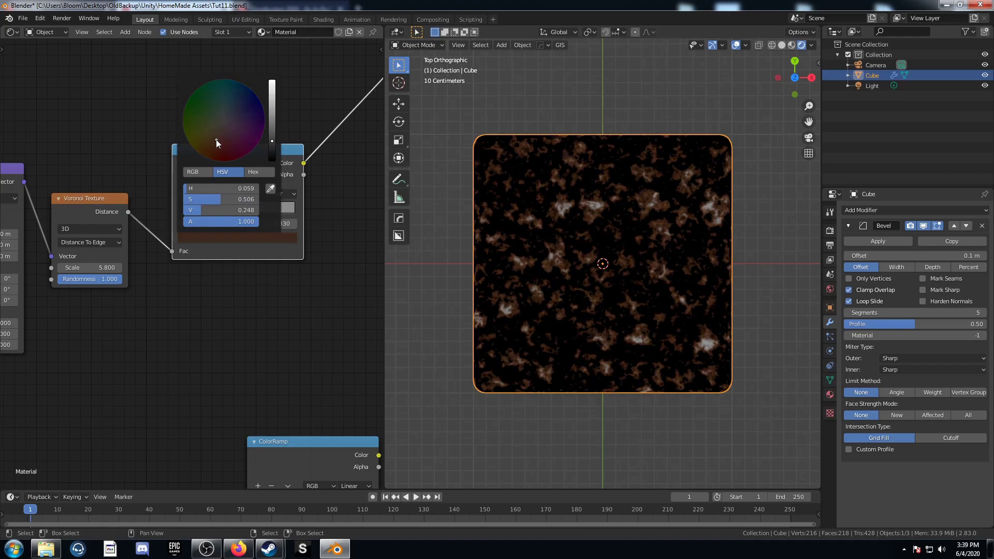
{"action": "left_click_drag", "start_coordinate": [217, 140], "coordinate": [220, 139]}
{"action": "scroll", "coordinate": [275, 259], "scroll_direction": "down", "scroll_amount": 8}
{"action": "middle_click_drag", "start_coordinate": [262, 278], "coordinate": [199, 251]}
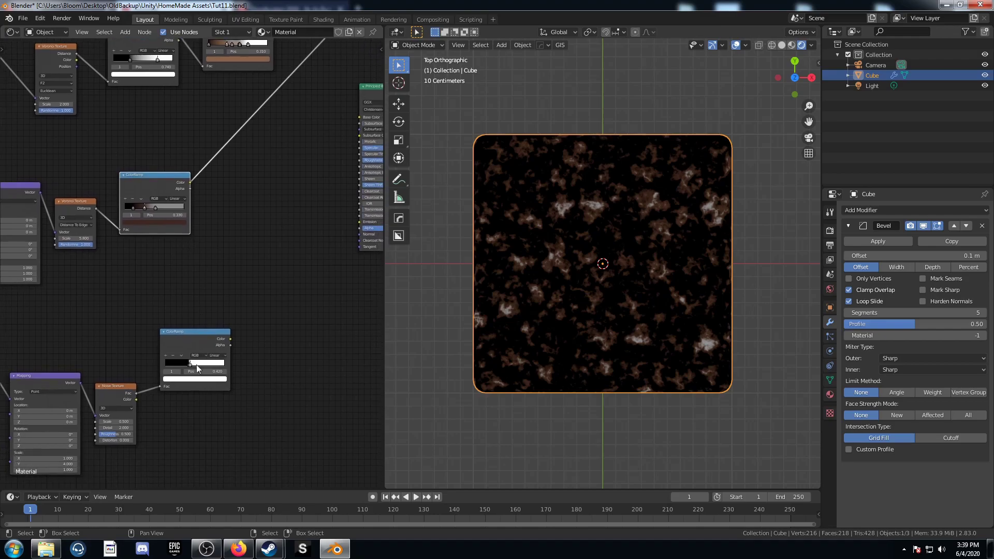
{"action": "scroll", "coordinate": [572, 321], "scroll_direction": "down", "scroll_amount": 2}
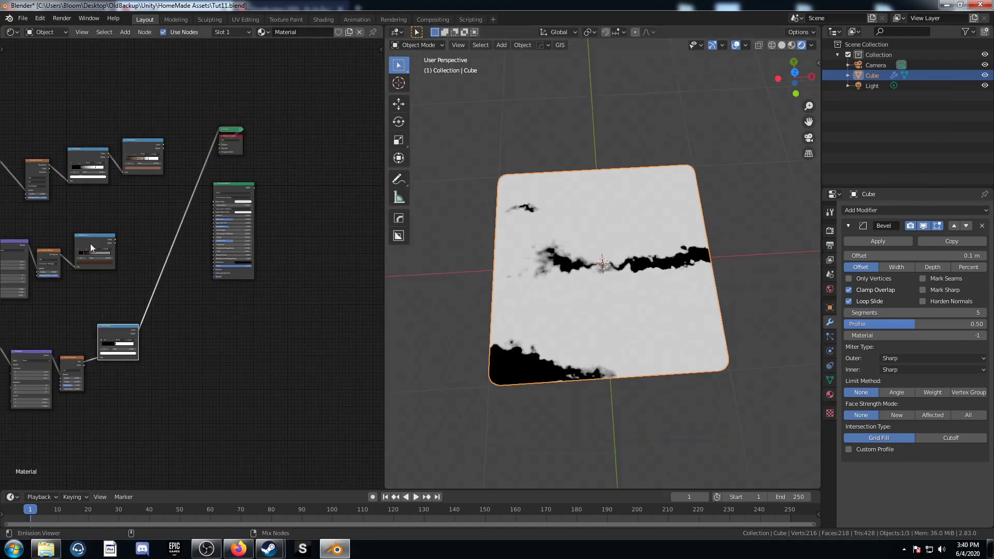
- Preview the dark-brown Distance To Edge ColorRamp and the patch mask ColorRamp on the cube
{"action": "left_click", "coordinate": [90, 241], "text": "ctrl+shift"}
{"action": "middle_click_drag", "start_coordinate": [613, 336], "coordinate": [611, 329]}
{"action": "scroll", "coordinate": [607, 276], "scroll_direction": "up", "scroll_amount": 3}
{"action": "scroll", "coordinate": [612, 307], "scroll_direction": "down", "scroll_amount": 1}
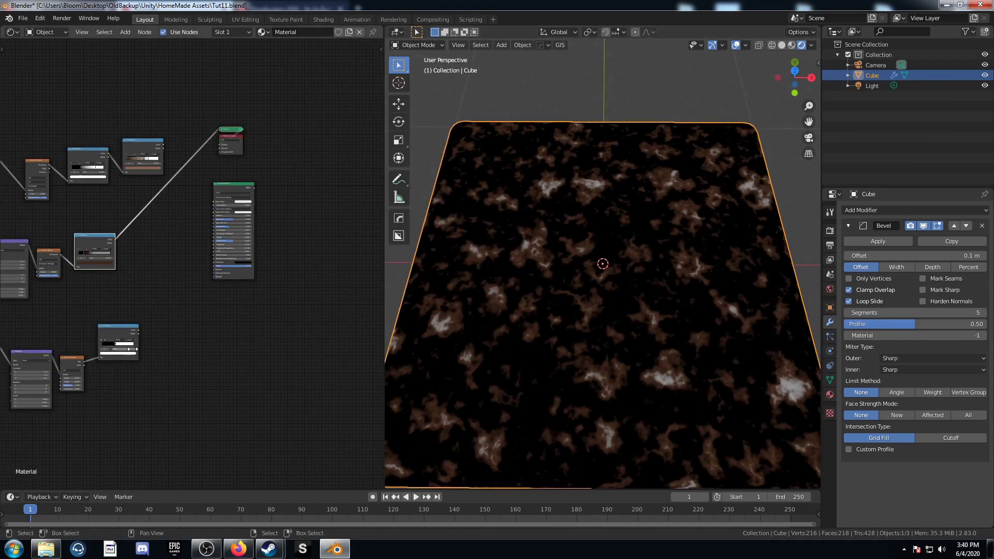
{"action": "left_click", "coordinate": [123, 329], "text": "ctrl+shift"}
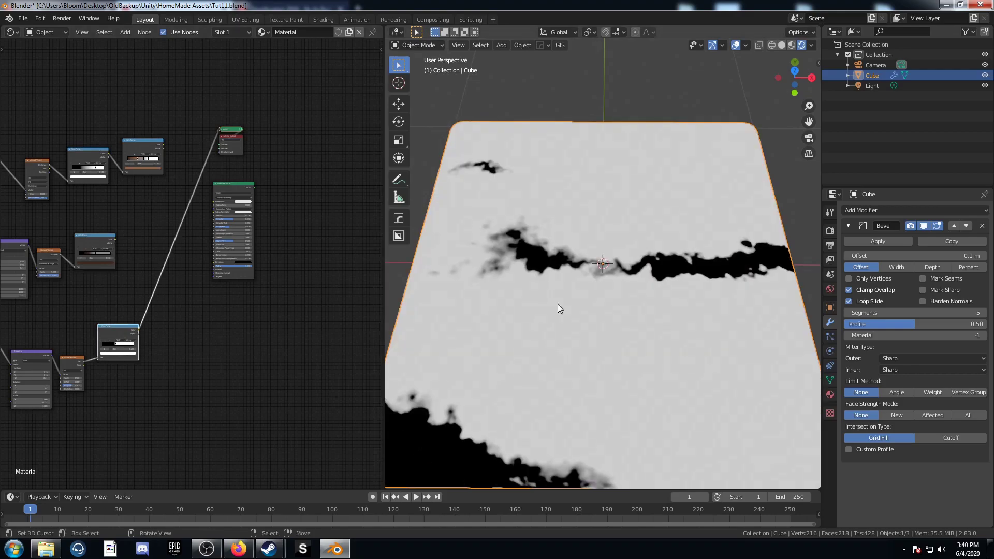
- Add a MixRGB node on the link after the patch mask ColorRamp
{"action": "middle_click_drag", "start_coordinate": [194, 334], "coordinate": [222, 320]}
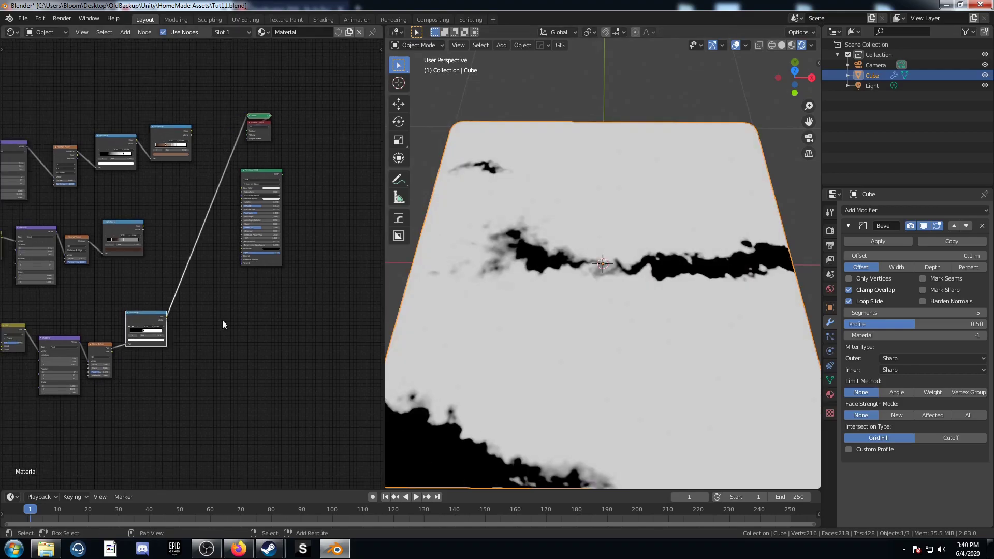
{"action": "key", "text": "shift+a"}
{"action": "left_click", "coordinate": [223, 321]}
{"action": "type", "text": "mixr"}
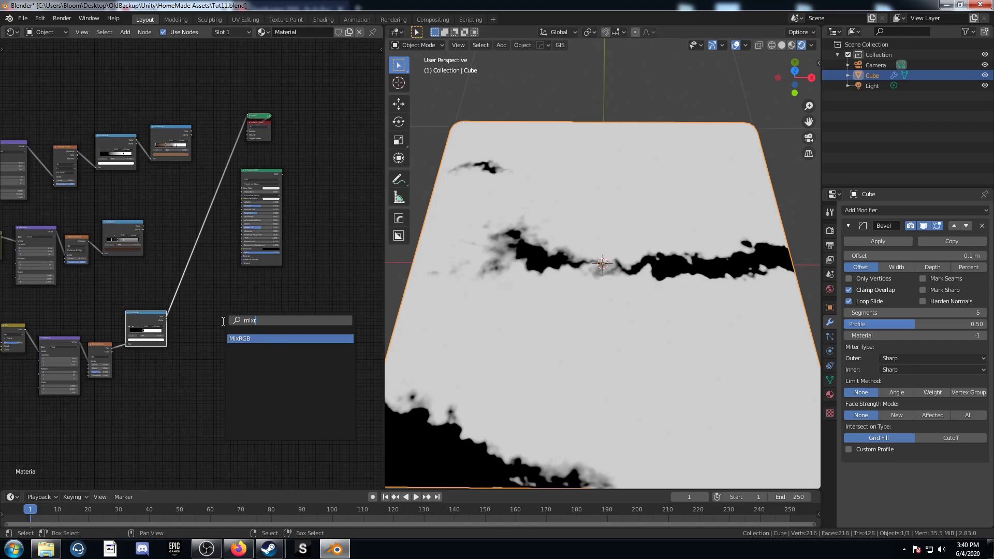
{"action": "key", "text": "Return"}
{"action": "left_click", "coordinate": [177, 197]}
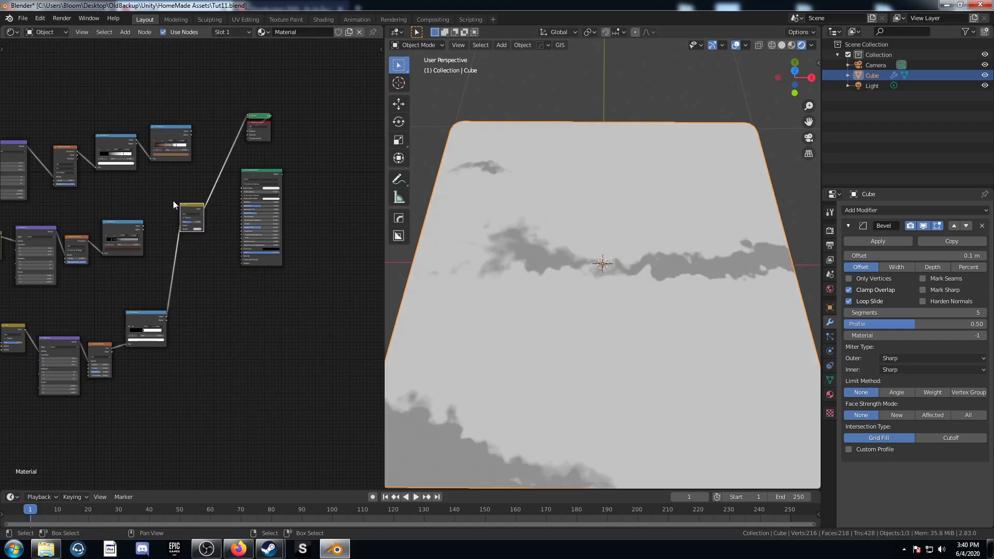
- Connect the patch mask to the Mix node's Fac and the dark-brown Distance To Edge ColorRamp to its Color1
{"action": "scroll", "coordinate": [173, 201], "scroll_direction": "up", "scroll_amount": 3}
{"action": "scroll", "coordinate": [174, 264], "scroll_direction": "up", "scroll_amount": 3}
{"action": "left_click_drag", "start_coordinate": [182, 229], "coordinate": [179, 218]}
{"action": "left_click_drag", "start_coordinate": [208, 163], "coordinate": [221, 190]}
{"action": "middle_click_drag", "start_coordinate": [98, 232], "coordinate": [154, 223]}
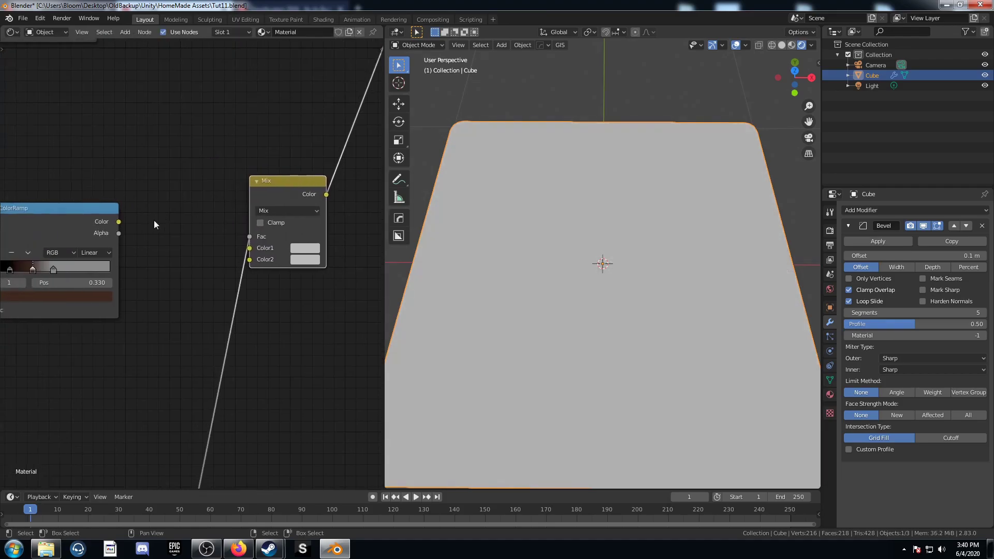
{"action": "left_click_drag", "start_coordinate": [118, 221], "coordinate": [249, 248]}
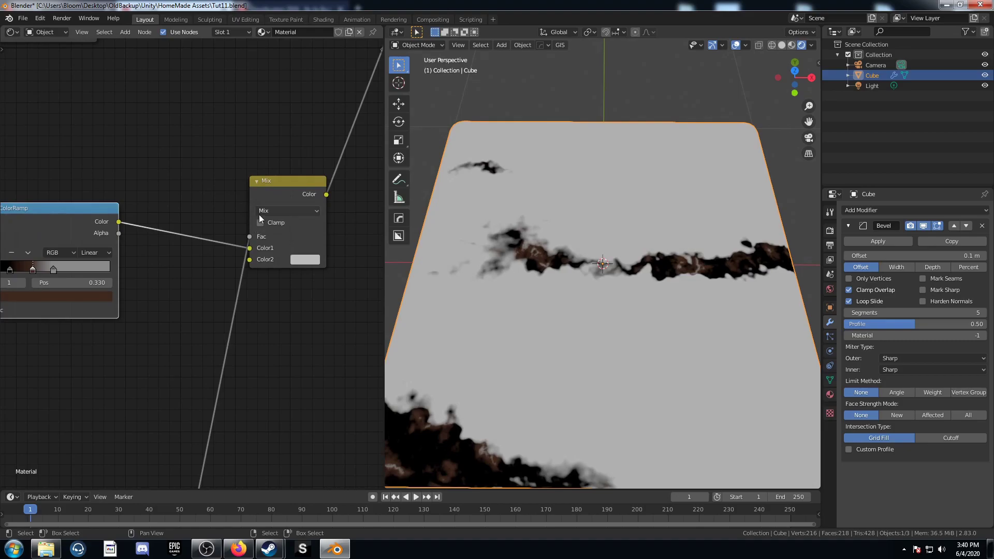
- Darken the brown middle stop of the Distance To Edge ColorRamp to nearly black
{"action": "middle_click_drag", "start_coordinate": [101, 346], "coordinate": [121, 332]}
{"action": "left_click", "coordinate": [85, 284]}
{"action": "scroll", "coordinate": [65, 166], "scroll_direction": "down", "scroll_amount": 2}
{"action": "scroll", "coordinate": [66, 166], "scroll_direction": "down", "scroll_amount": 1}
{"action": "scroll", "coordinate": [65, 166], "scroll_direction": "up", "scroll_amount": 1}
{"action": "scroll", "coordinate": [65, 165], "scroll_direction": "down", "scroll_amount": 1}
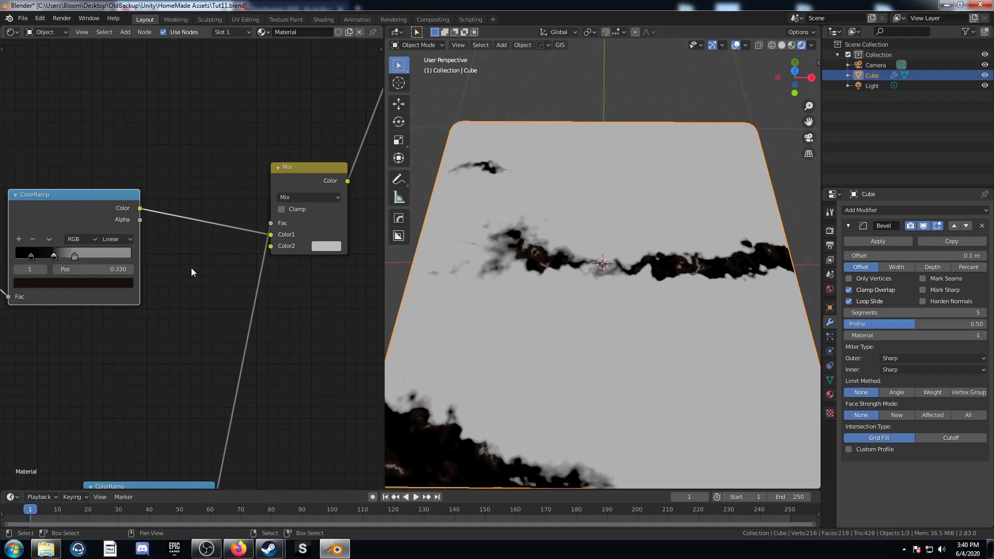
- Brighten the Mix node's Color2 to a near-white without saturation
{"action": "scroll", "coordinate": [191, 272], "scroll_direction": "up", "scroll_amount": 1}
{"action": "middle_click_drag", "start_coordinate": [191, 271], "coordinate": [102, 255]}
{"action": "left_click", "coordinate": [266, 224]}
{"action": "scroll", "coordinate": [275, 85], "scroll_direction": "up", "scroll_amount": 2}
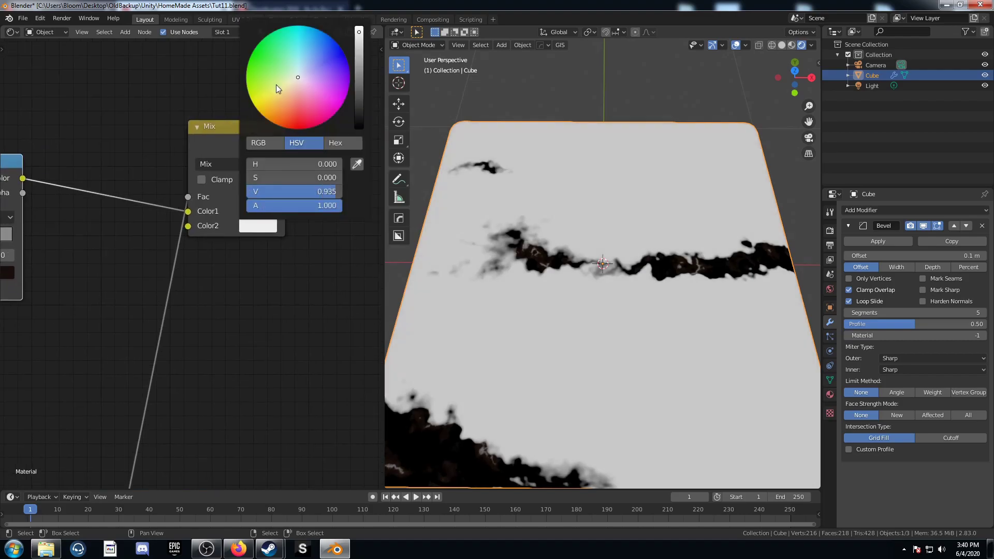
{"action": "scroll", "coordinate": [233, 383], "scroll_direction": "down", "scroll_amount": 3}
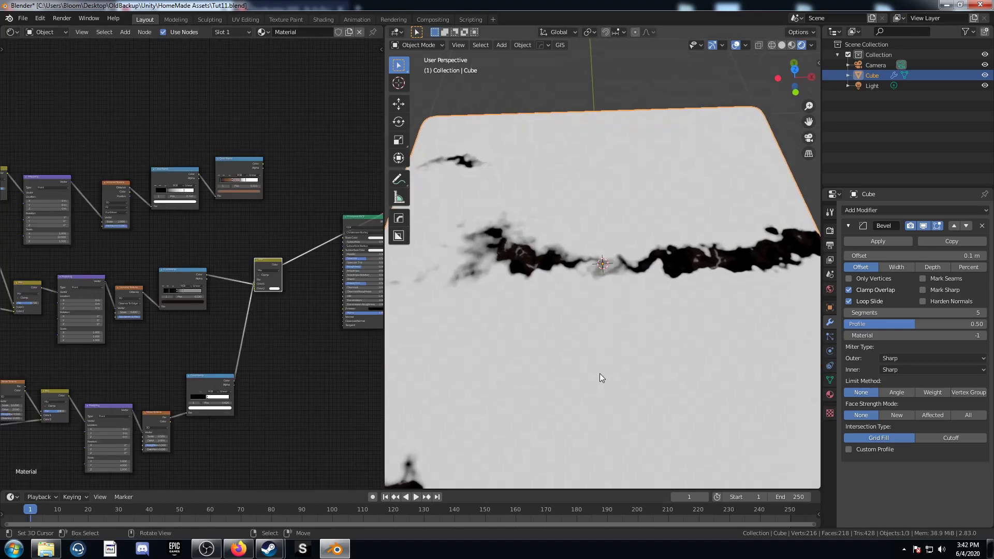
- Combine the brown streak ColorRamp and the masked dark layer in a new Mix node
{"action": "scroll", "coordinate": [603, 384], "scroll_direction": "up", "scroll_amount": 2}
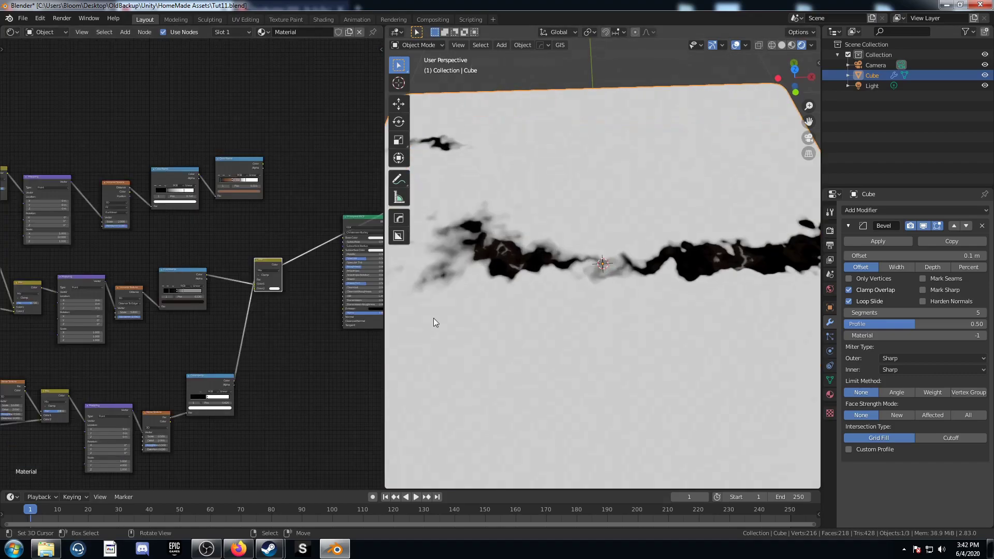
{"action": "middle_click_drag", "start_coordinate": [269, 315], "coordinate": [202, 336]}
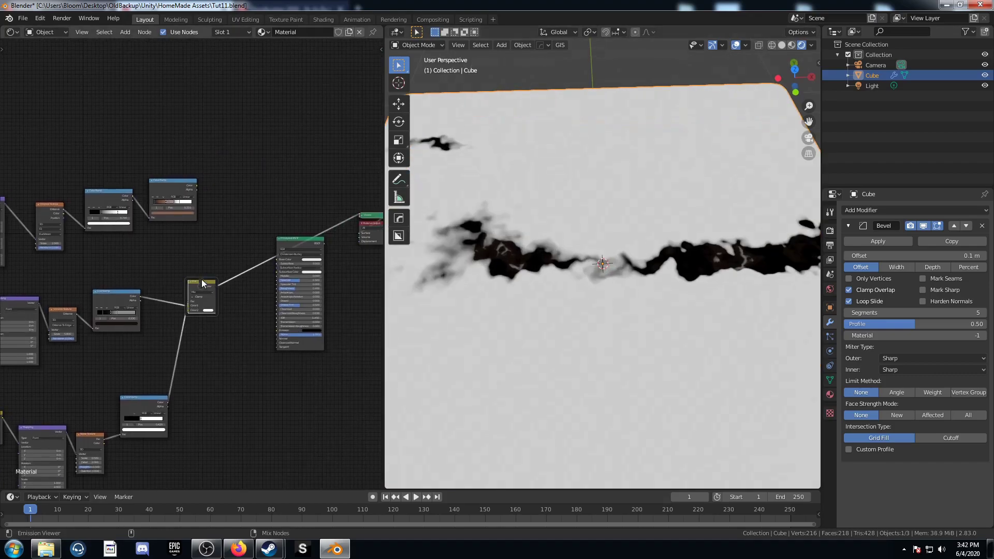
{"action": "right_click_drag", "start_coordinate": [201, 282], "coordinate": [186, 207], "text": "ctrl+shift"}
{"action": "scroll", "coordinate": [231, 288], "scroll_direction": "up", "scroll_amount": 5}
{"action": "middle_click_drag", "start_coordinate": [233, 286], "coordinate": [168, 316]}
{"action": "scroll", "coordinate": [169, 265], "scroll_direction": "up", "scroll_amount": 3}
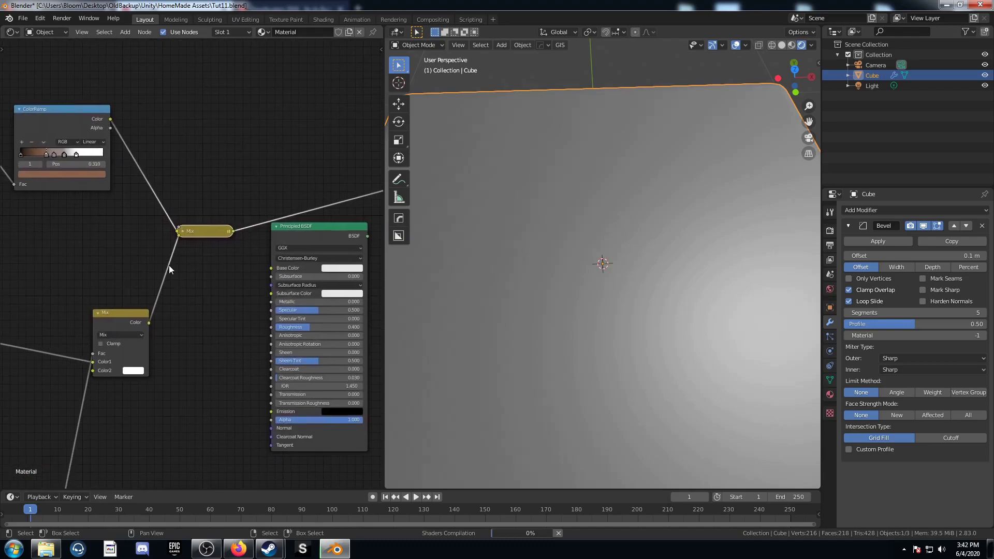
- Expand the new Mix node and set it to Multiply with a Fac of 1
{"action": "left_click", "coordinate": [180, 220]}
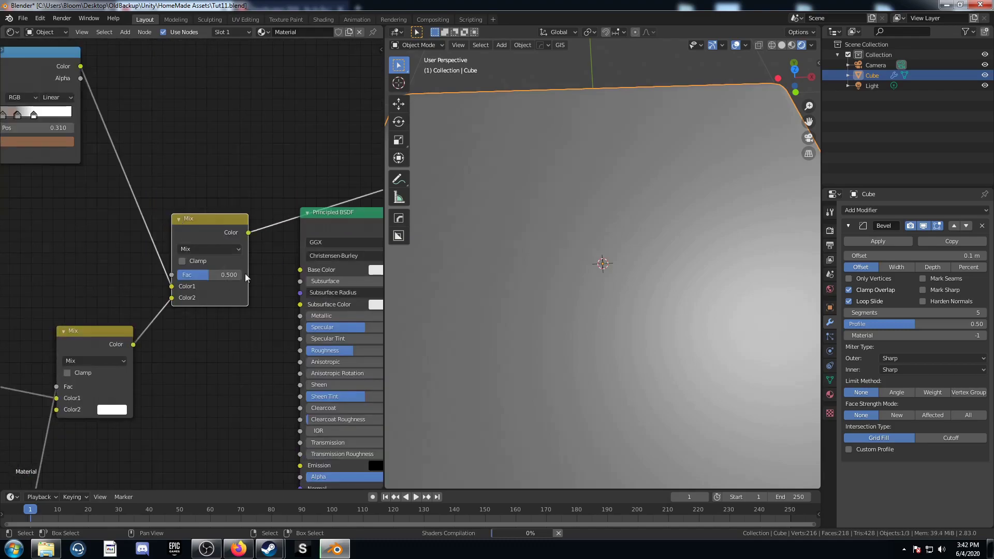
{"action": "left_click", "coordinate": [217, 249]}
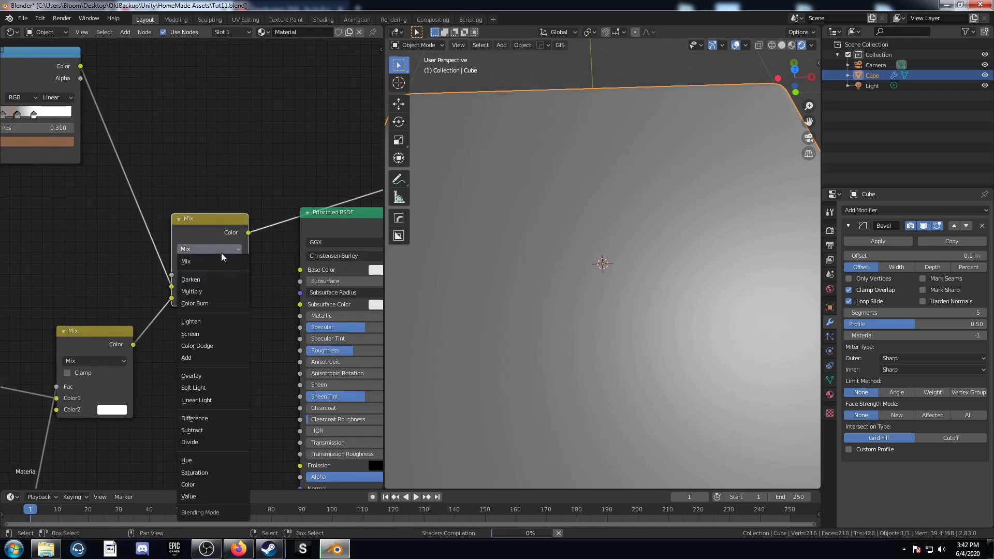
{"action": "left_click", "coordinate": [219, 290]}
{"action": "left_click", "coordinate": [212, 275]}
{"action": "type", "text": "1"}
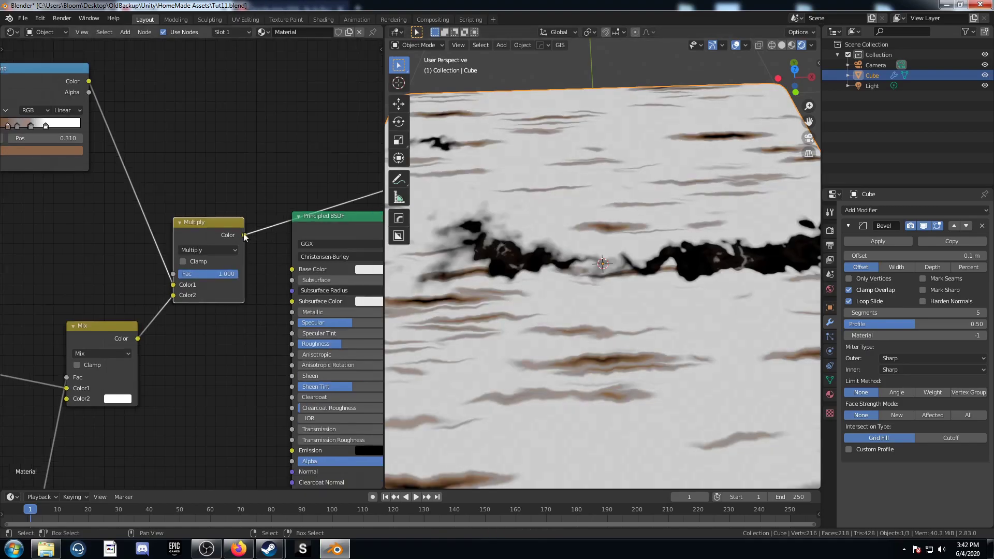
- Connect the Multiply color to the Principled BSDF's Base Color and show the Principled BSDF on the cube
{"action": "scroll", "coordinate": [260, 322], "scroll_direction": "down", "scroll_amount": 2}
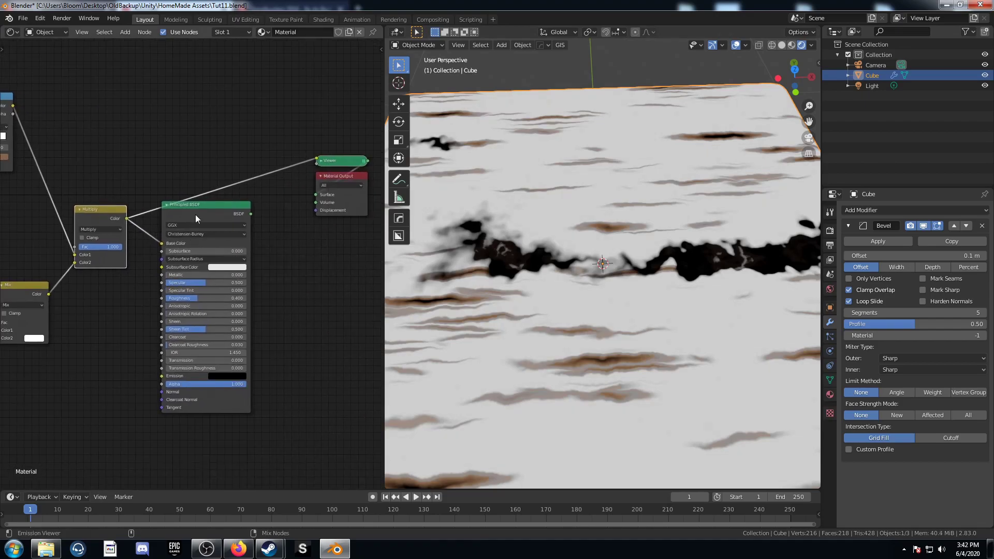
{"action": "left_click", "coordinate": [204, 206], "text": "ctrl+shift"}
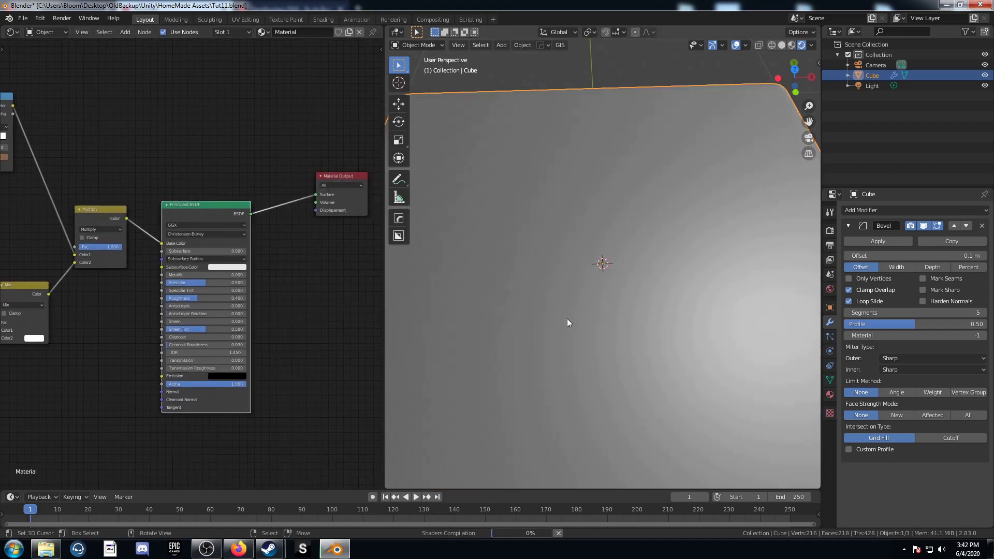
{"action": "scroll", "coordinate": [558, 333], "scroll_direction": "down", "scroll_amount": 4}
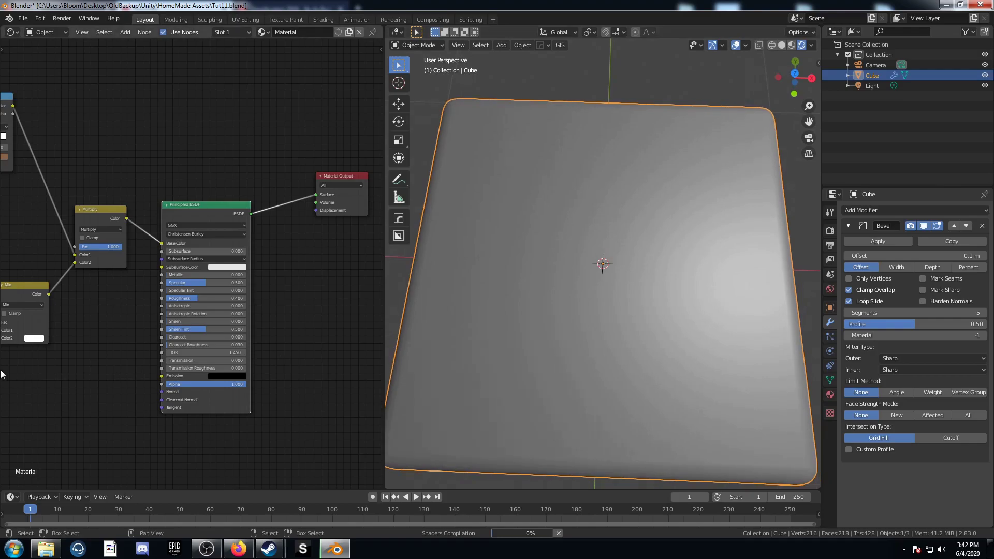
{"action": "middle_click_drag", "start_coordinate": [2, 374], "coordinate": [261, 311]}
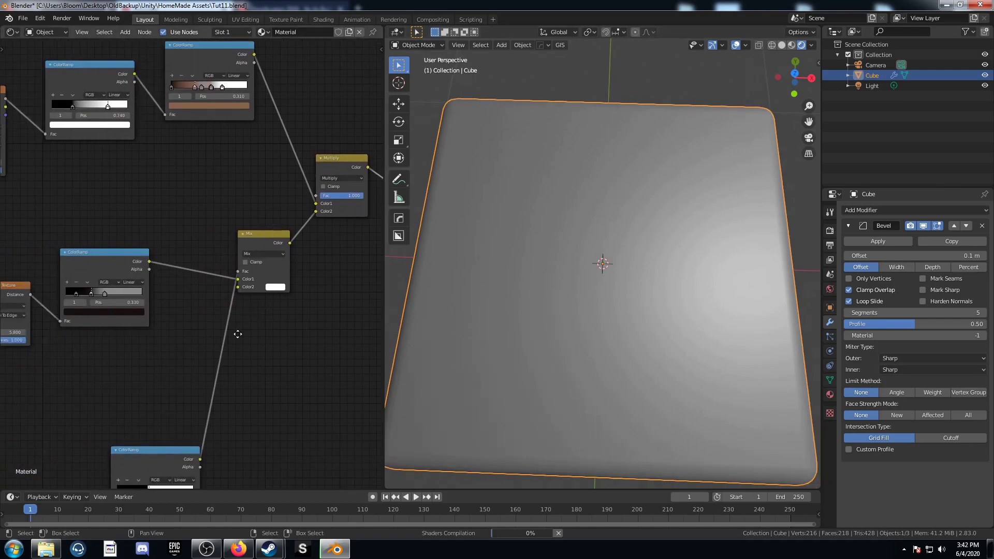
{"action": "scroll", "coordinate": [237, 334], "scroll_direction": "down", "scroll_amount": 5}
{"action": "scroll", "coordinate": [638, 360], "scroll_direction": "up", "scroll_amount": 3}
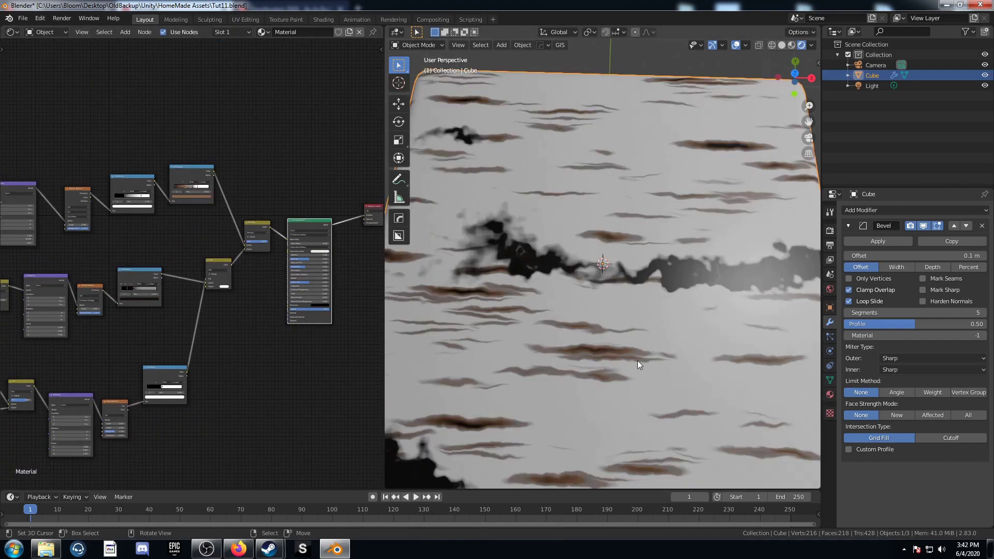
{"action": "scroll", "coordinate": [638, 361], "scroll_direction": "up", "scroll_amount": 3}
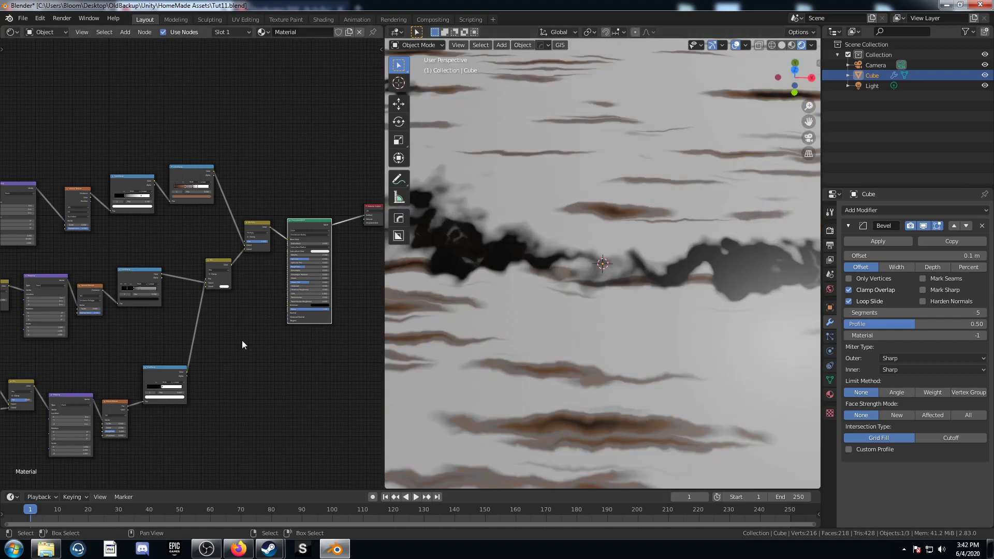
- Duplicate the brown streaks' scale 10 Noise Texture and chain the copy between the Texture Coordinate's Object output and the original noise
{"action": "scroll", "coordinate": [241, 340], "scroll_direction": "down", "scroll_amount": 5}
{"action": "middle_click_drag", "start_coordinate": [4, 267], "coordinate": [128, 268]}
{"action": "scroll", "coordinate": [119, 266], "scroll_direction": "up", "scroll_amount": 9}
{"action": "scroll", "coordinate": [91, 219], "scroll_direction": "up", "scroll_amount": 2}
{"action": "middle_click_drag", "start_coordinate": [92, 221], "coordinate": [283, 326]}
{"action": "scroll", "coordinate": [158, 237], "scroll_direction": "up", "scroll_amount": 4}
{"action": "left_click", "coordinate": [272, 183]}
{"action": "key", "text": "shift+d"}
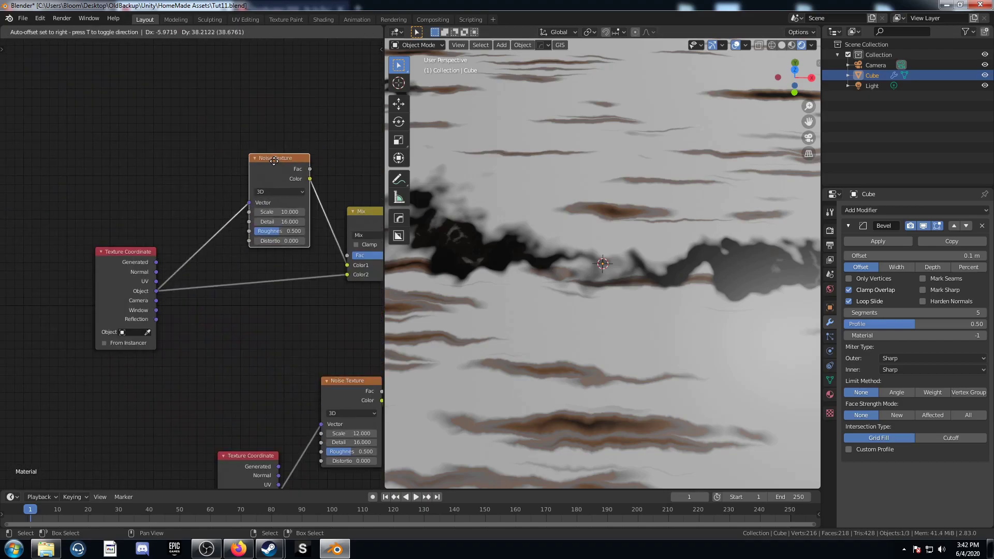
{"action": "left_click", "coordinate": [223, 190]}
{"action": "middle_click_drag", "start_coordinate": [265, 256], "coordinate": [229, 263]}
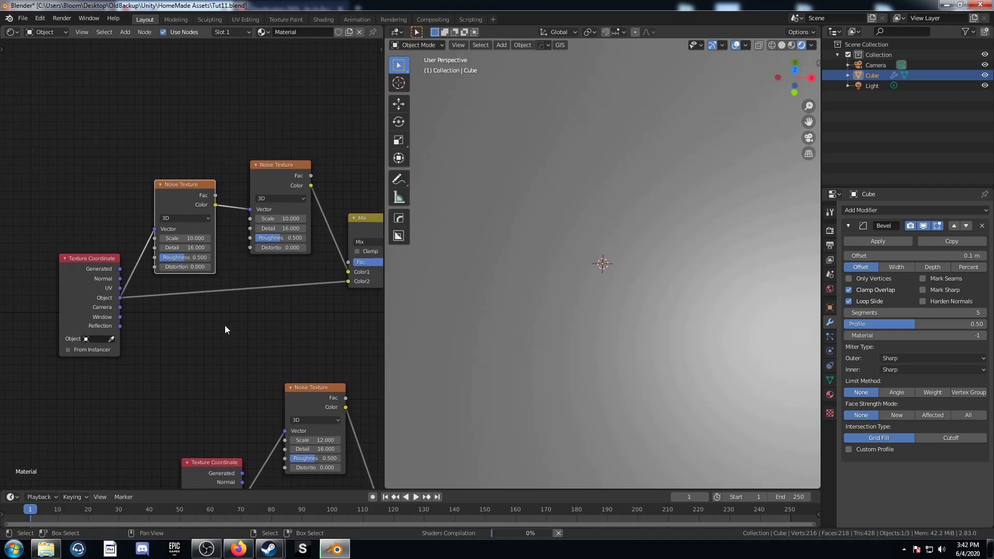
{"action": "middle_click_drag", "start_coordinate": [243, 334], "coordinate": [200, 349]}
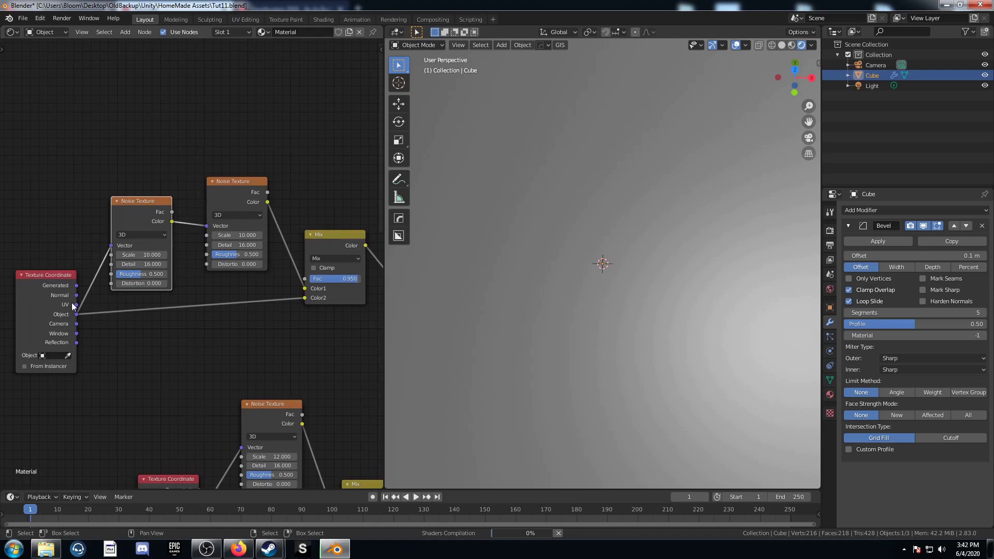
- Examine the finished streaks and dark patches on the cube in perspective and from the top view
{"action": "scroll", "coordinate": [540, 339], "scroll_direction": "down", "scroll_amount": 4}
{"action": "middle_click_drag", "start_coordinate": [539, 340], "coordinate": [605, 310]}
{"action": "scroll", "coordinate": [533, 345], "scroll_direction": "up", "scroll_amount": 3}
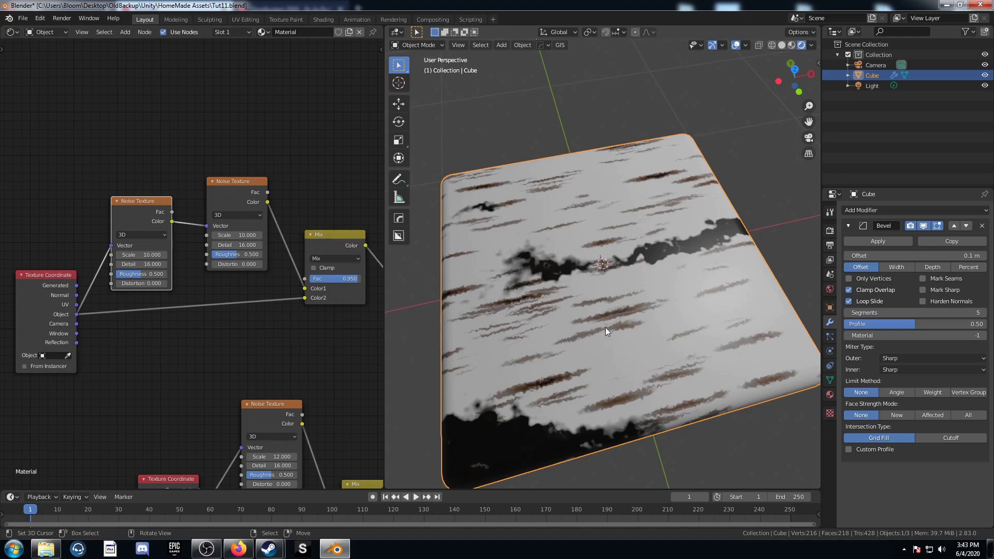
{"action": "scroll", "coordinate": [623, 305], "scroll_direction": "down", "scroll_amount": 2}
{"action": "key", "text": "KP_7"}
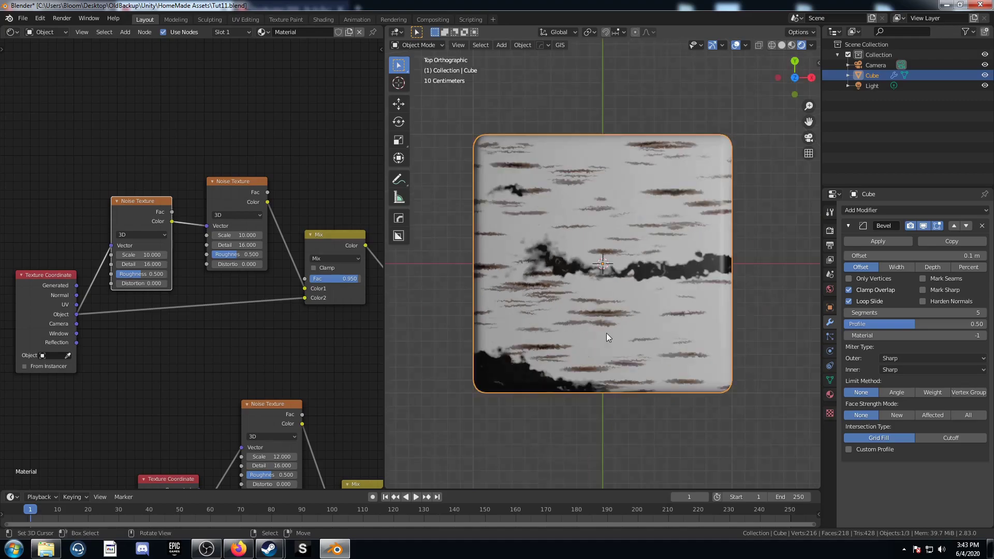
{"action": "scroll", "coordinate": [606, 332], "scroll_direction": "up", "scroll_amount": 4}
{"action": "scroll", "coordinate": [607, 337], "scroll_direction": "down", "scroll_amount": 3}
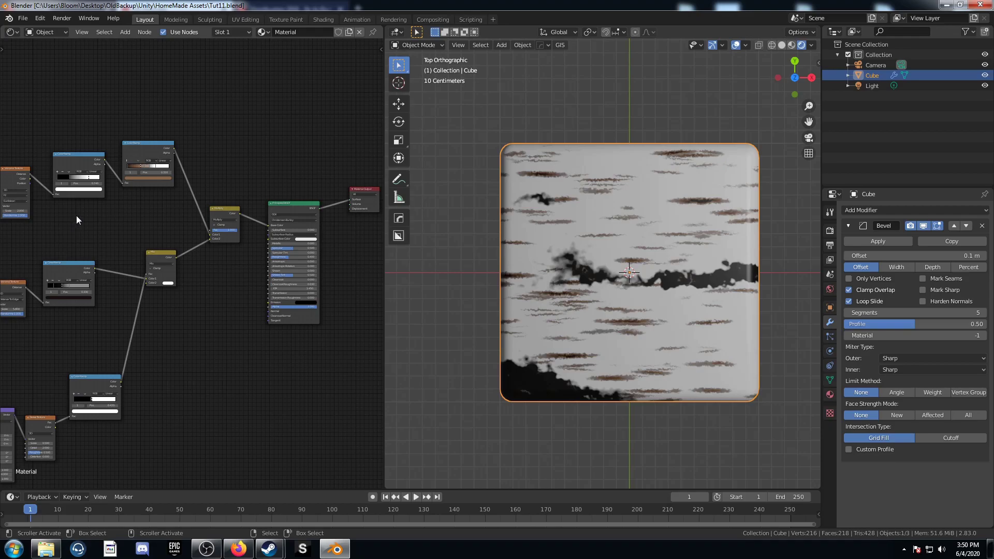
- Preview the streaks' black-and-white ColorRamp and the patch mask ColorRamp on the cube
{"action": "left_click", "coordinate": [73, 158]}
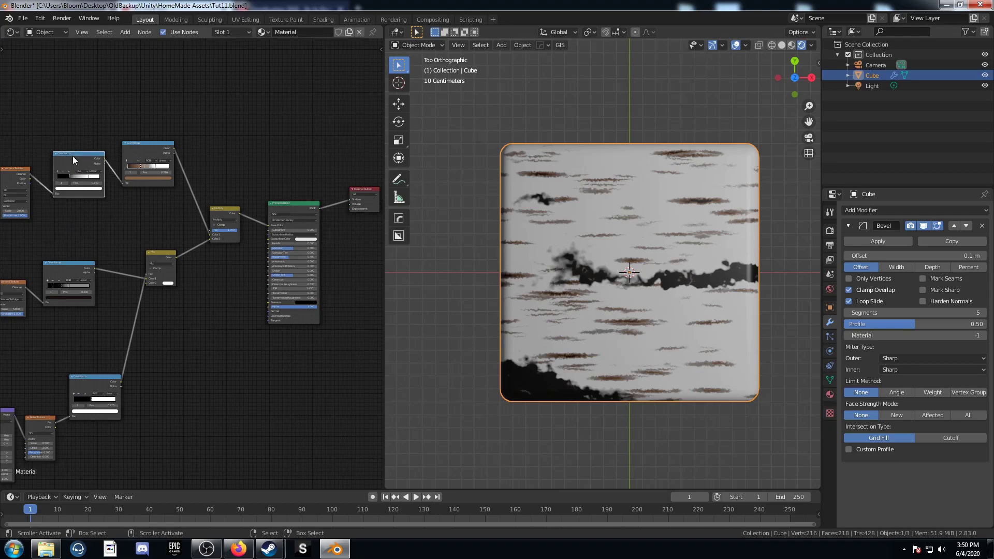
{"action": "left_click", "coordinate": [72, 156], "text": "ctrl+shift"}
{"action": "left_click", "coordinate": [94, 377], "text": "ctrl+shift"}
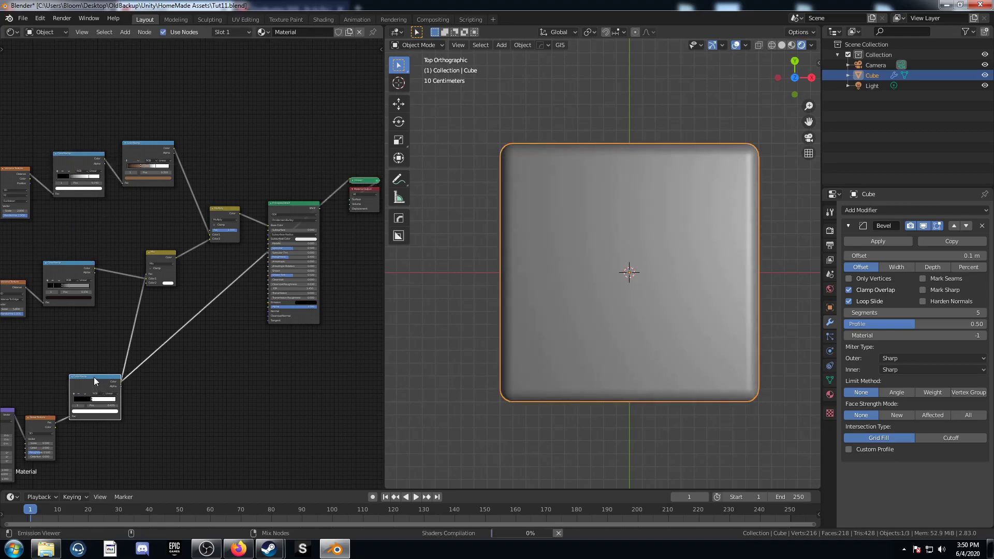
{"action": "mouse_move", "coordinate": [81, 155]}
{"action": "right_mouse_down", "text": "ctrl+shift"}
{"action": "mouse_move", "coordinate": [92, 356]}
{"action": "mouse_move", "coordinate": [82, 161]}
{"action": "right_mouse_up", "text": "ctrl+shift"}
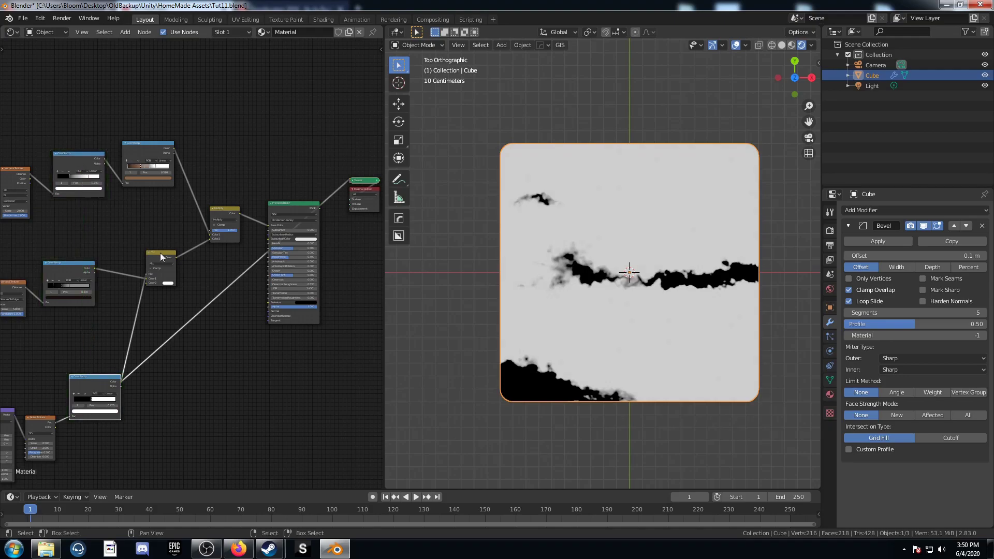
- Duplicate the Multiply node below the others and connect the streaks' black-and-white ColorRamp to the copy's Color1
{"action": "left_click", "coordinate": [223, 215]}
{"action": "key", "text": "shift+d"}
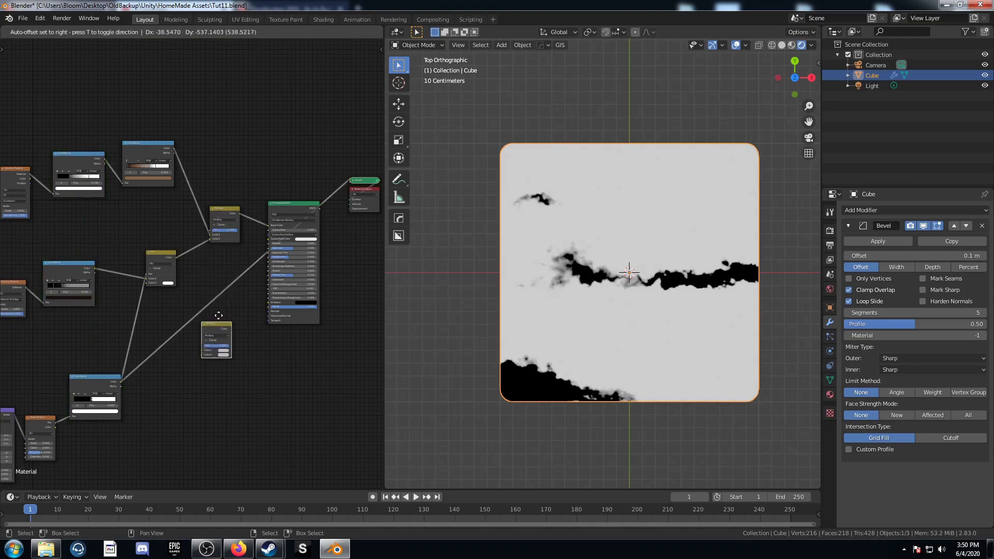
{"action": "left_click", "coordinate": [207, 330]}
{"action": "left_click_drag", "start_coordinate": [104, 160], "coordinate": [190, 365]}
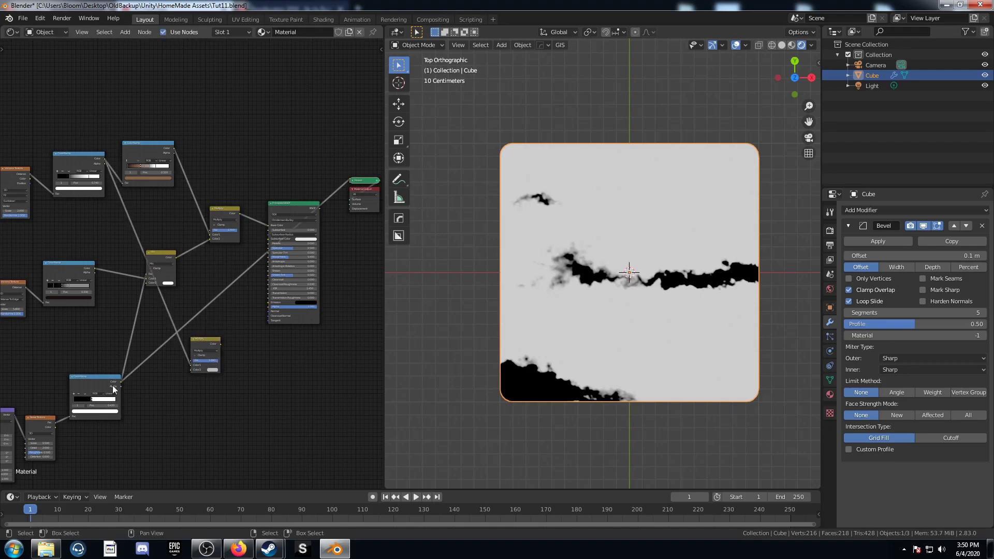
- Connect the patch mask ColorRamp to the duplicated Multiply node's Color2 and preview the combined mask on the cube
{"action": "mouse_move", "coordinate": [119, 384]}
{"action": "left_mouse_down"}
{"action": "mouse_move", "coordinate": [190, 369]}
{"action": "mouse_move", "coordinate": [199, 336]}
{"action": "mouse_move", "coordinate": [171, 303]}
{"action": "left_mouse_up"}
{"action": "scroll", "coordinate": [193, 361], "scroll_direction": "up", "scroll_amount": 2}
{"action": "middle_click_drag", "start_coordinate": [192, 361], "coordinate": [197, 328]}
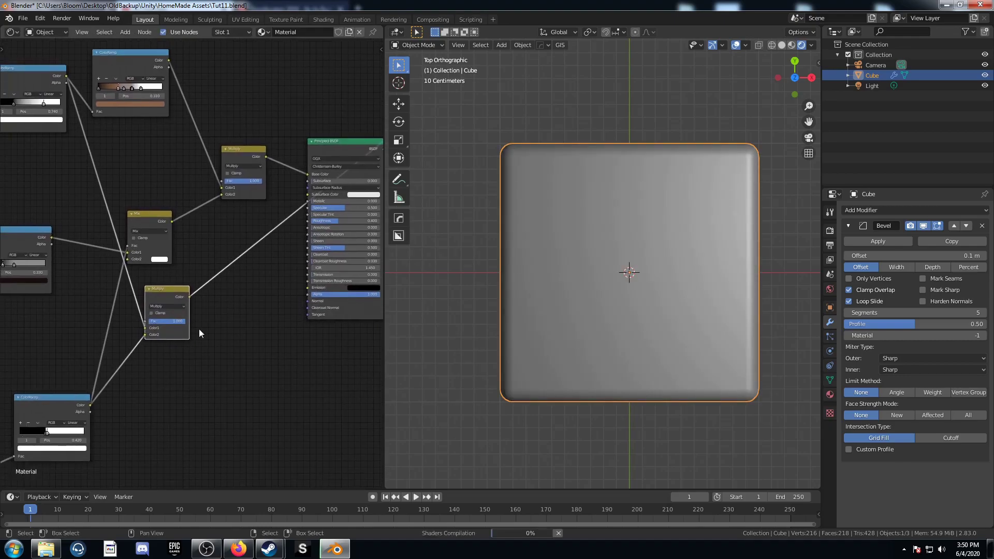
{"action": "scroll", "coordinate": [232, 365], "scroll_direction": "up", "scroll_amount": 1}
{"action": "scroll", "coordinate": [561, 370], "scroll_direction": "up", "scroll_amount": 2}
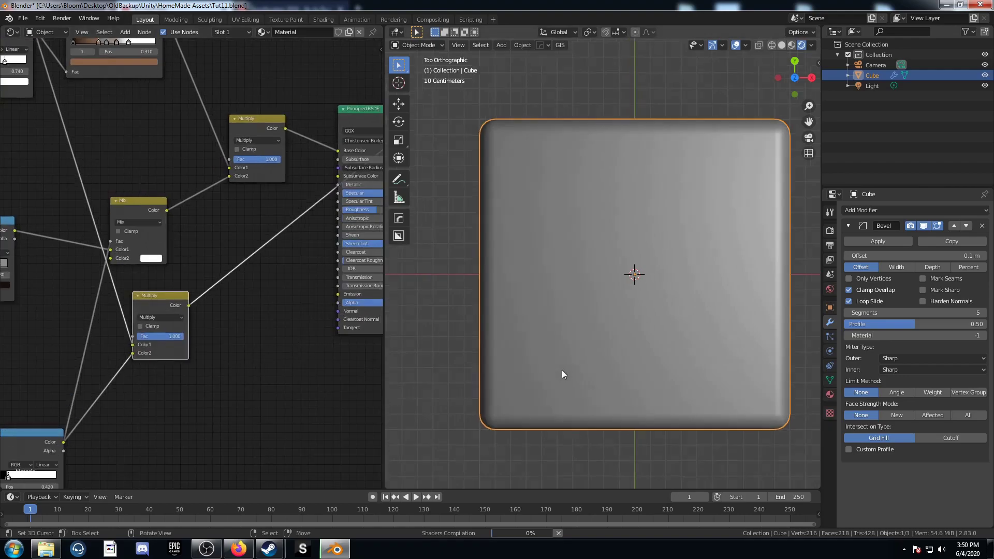
- Insert an Invert node after the duplicated Multiply node and preview the inverted combined mask on the cube
{"action": "middle_click_drag", "start_coordinate": [581, 355], "coordinate": [560, 343], "text": "shift"}
{"action": "scroll", "coordinate": [275, 331], "scroll_direction": "down", "scroll_amount": 2}
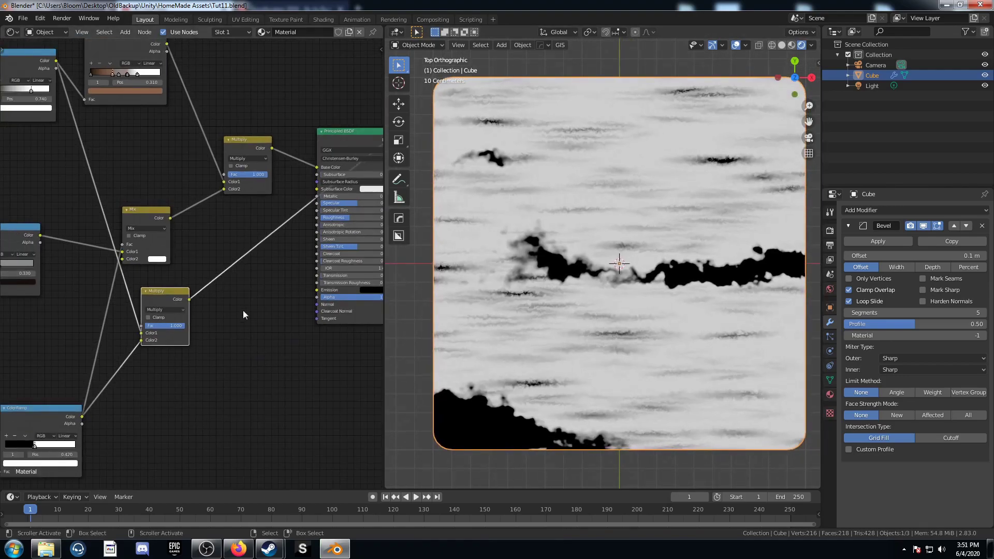
{"action": "key", "text": "shift+a"}
{"action": "left_click", "coordinate": [241, 311]}
{"action": "type", "text": "invert"}
{"action": "key", "text": "Return"}
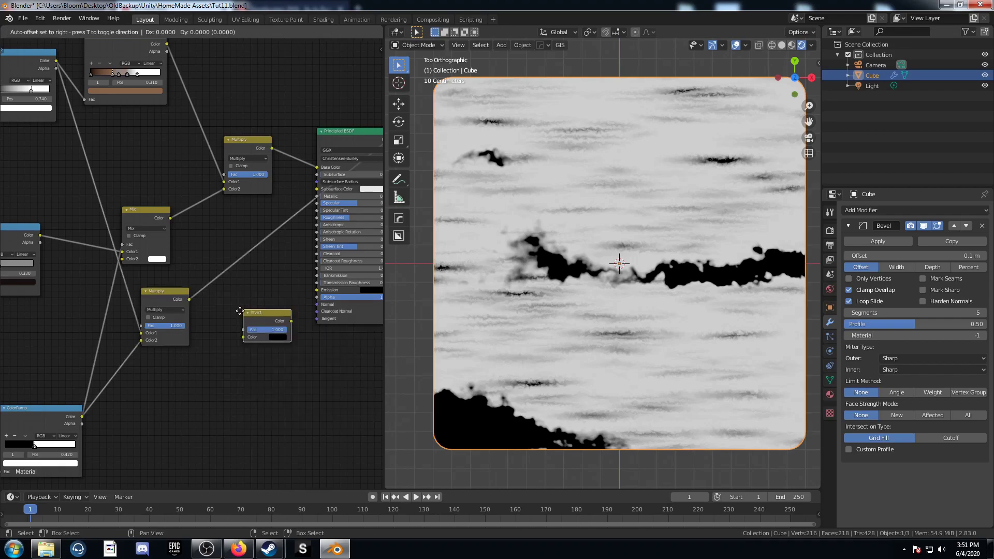
{"action": "left_click", "coordinate": [212, 250]}
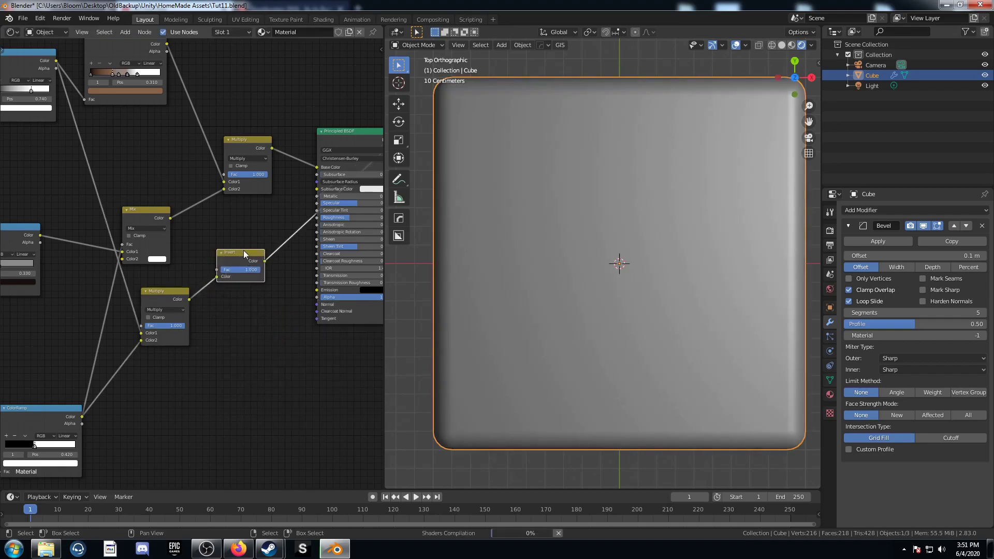
{"action": "left_click_drag", "start_coordinate": [243, 251], "coordinate": [238, 237]}
{"action": "middle_click_drag", "start_coordinate": [265, 295], "coordinate": [231, 324]}
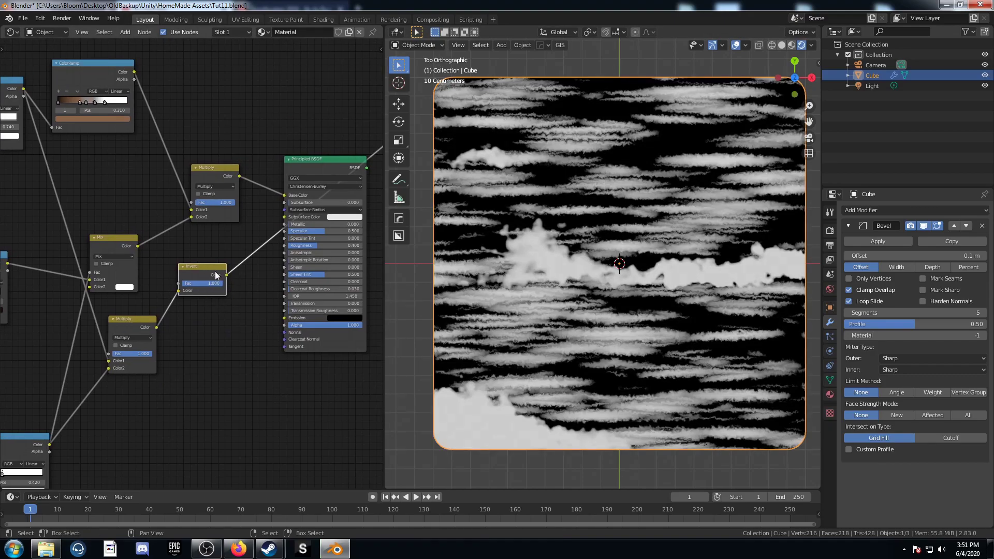
- Connect the Invert node's Color to the Principled BSDF's Roughness and set the Invert Fac to 0.6
{"action": "left_click_drag", "start_coordinate": [226, 274], "coordinate": [284, 245]}
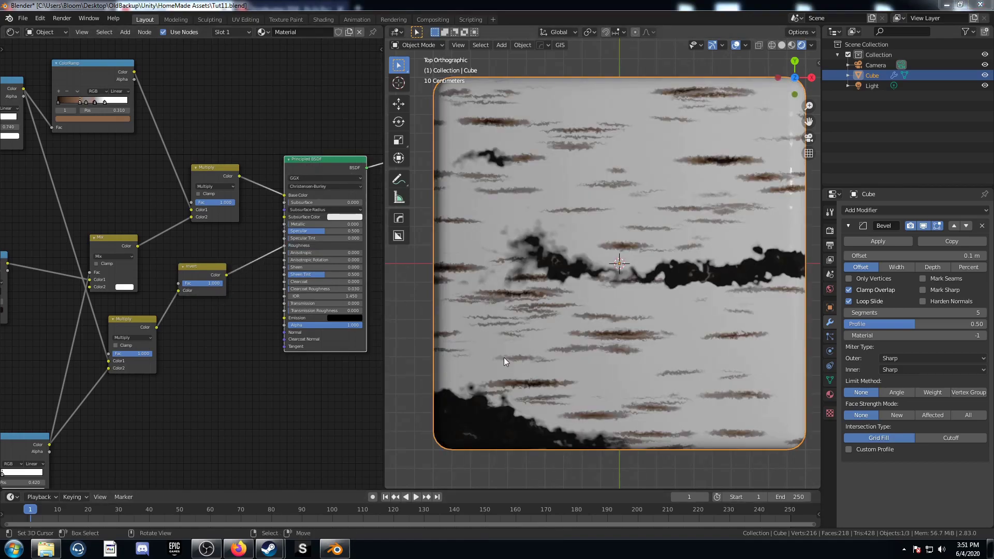
{"action": "middle_click_drag", "start_coordinate": [613, 361], "coordinate": [649, 349]}
{"action": "left_click", "coordinate": [202, 283]}
{"action": "type", "text": "0.6"}
{"action": "key", "text": "Return"}
{"action": "middle_click_drag", "start_coordinate": [704, 294], "coordinate": [553, 309]}
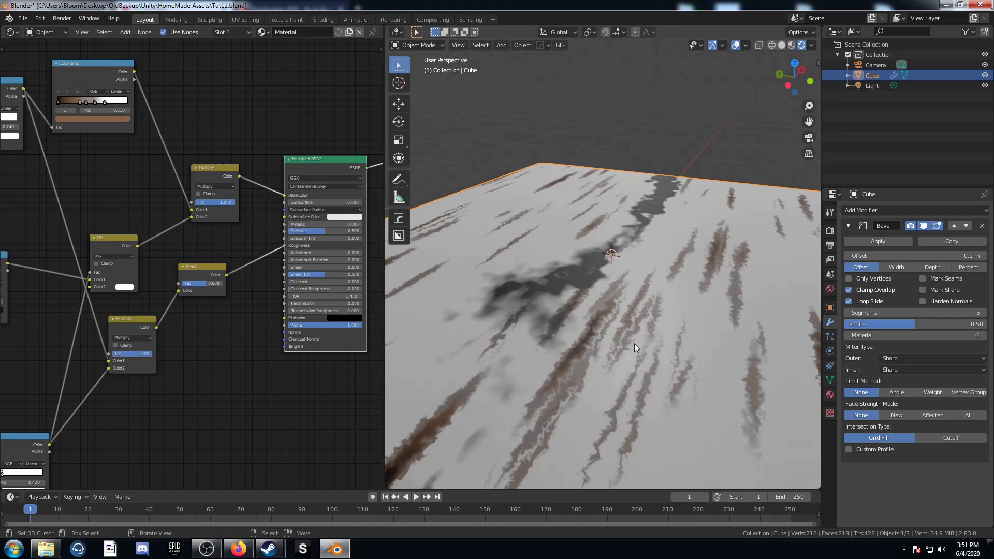
- Add a Bump node below the Invert node and connect the Invert node's Color to the Bump's Height
{"action": "middle_click_drag", "start_coordinate": [163, 285], "coordinate": [163, 274]}
{"action": "middle_click_drag", "start_coordinate": [690, 313], "coordinate": [673, 352]}
{"action": "key", "text": "shift+a"}
{"action": "left_click", "coordinate": [211, 352]}
{"action": "type", "text": "bump"}
{"action": "key", "text": "Return"}
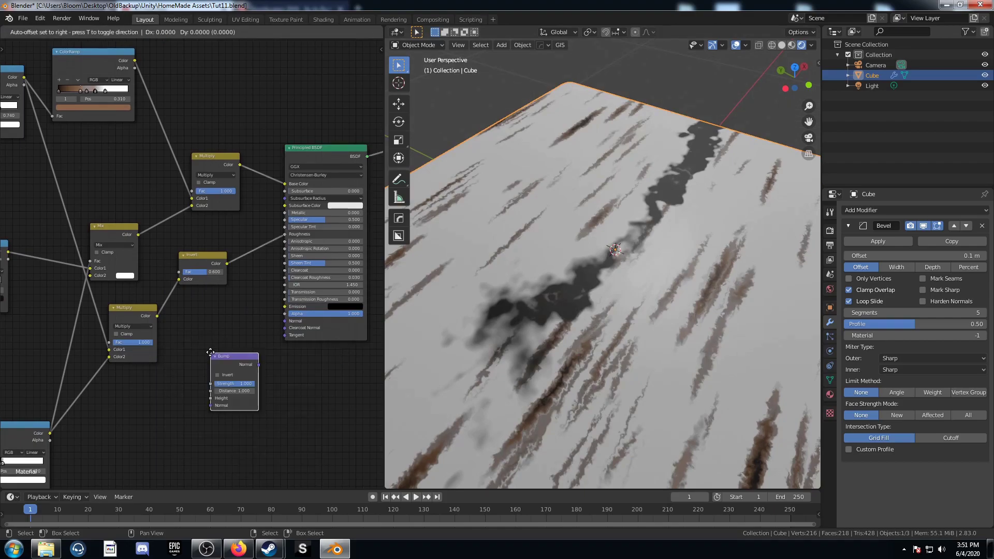
{"action": "left_click", "coordinate": [210, 352]}
{"action": "left_click_drag", "start_coordinate": [197, 257], "coordinate": [211, 398]}
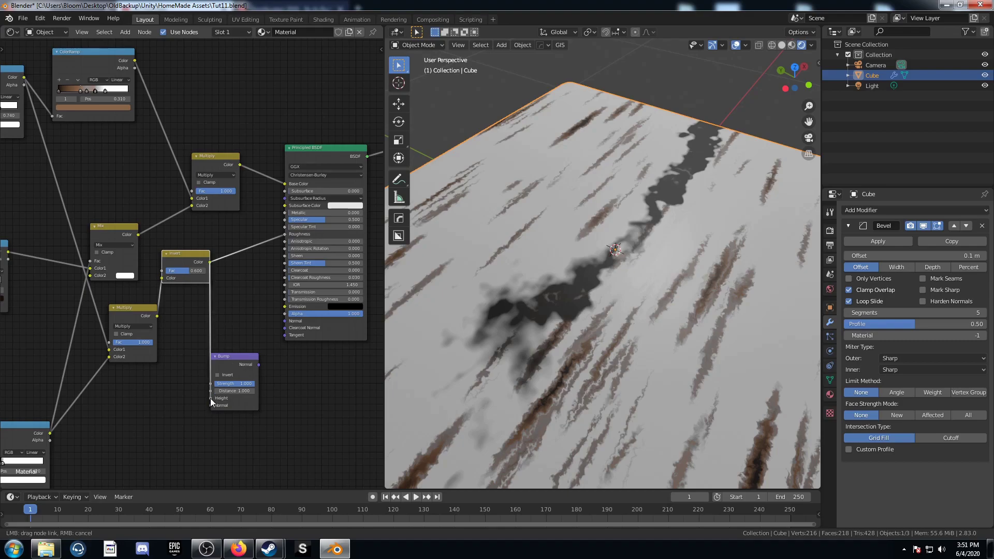
- Set the Bump strength to 0.1 and connect its Normal output to the Principled BSDF's Normal input
{"action": "left_click", "coordinate": [241, 386]}
{"action": "type", "text": "1"}
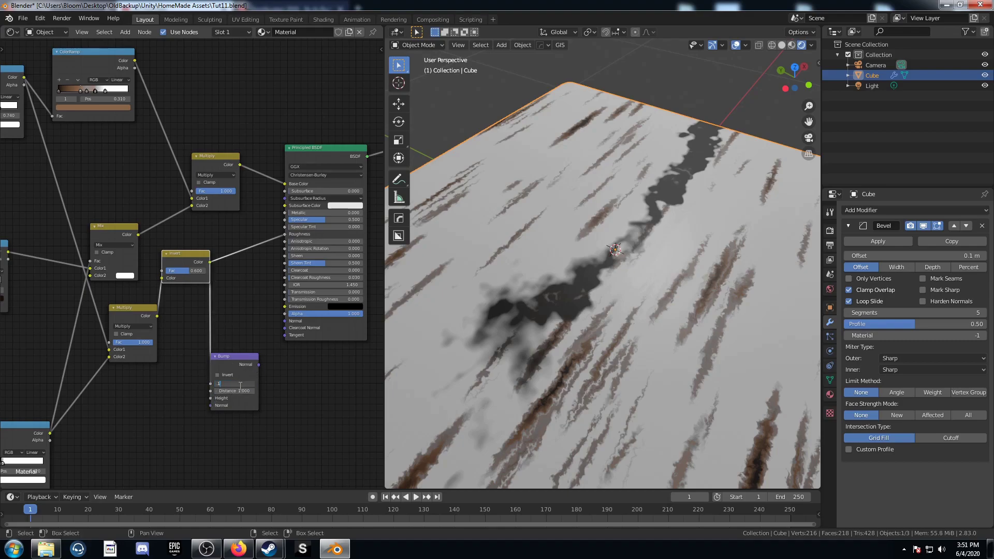
{"action": "key", "text": "Return"}
{"action": "left_click_drag", "start_coordinate": [258, 365], "coordinate": [285, 322]}
{"action": "left_click_drag", "start_coordinate": [239, 357], "coordinate": [248, 301]}
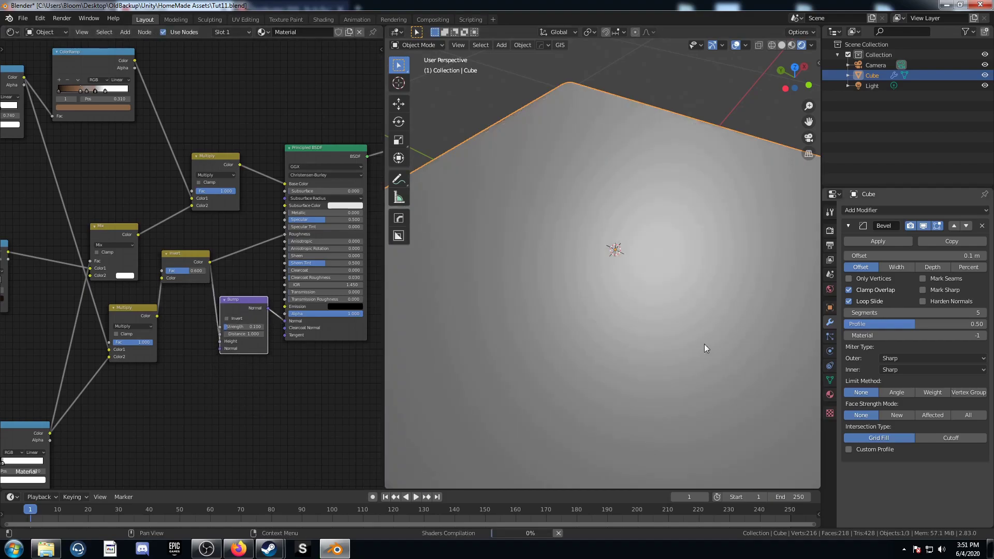
- Examine the bump and roughness effect on the cube's surface from several angles and distances
{"action": "middle_click_drag", "start_coordinate": [683, 302], "coordinate": [680, 284]}
{"action": "scroll", "coordinate": [653, 369], "scroll_direction": "down", "scroll_amount": 5}
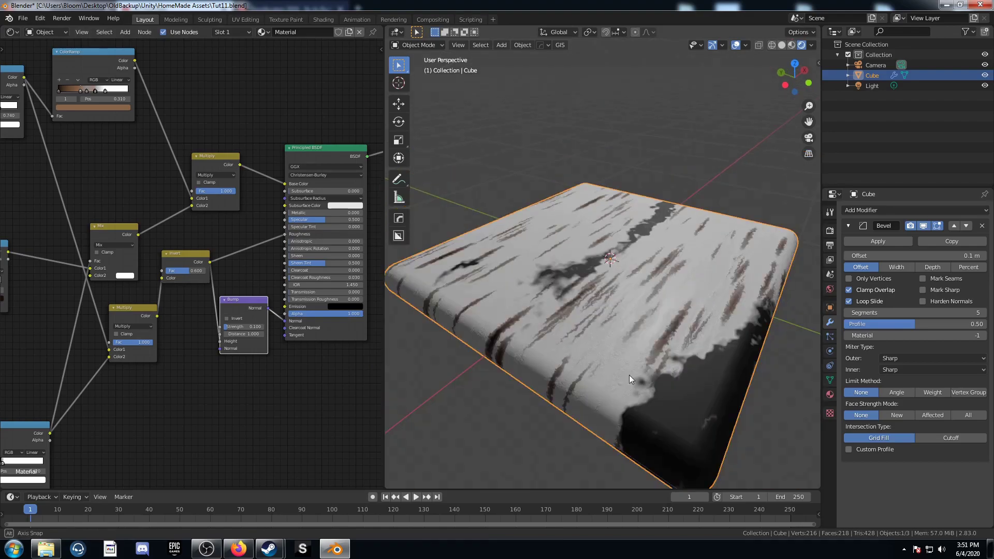
{"action": "scroll", "coordinate": [600, 374], "scroll_direction": "up", "scroll_amount": 2}
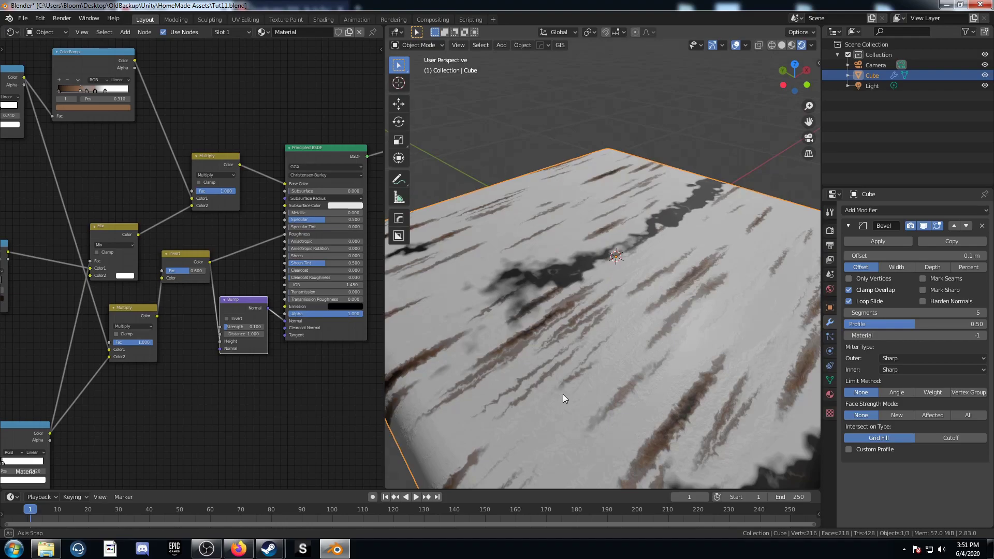
{"action": "middle_click_drag", "start_coordinate": [563, 394], "coordinate": [633, 387]}
{"action": "scroll", "coordinate": [598, 374], "scroll_direction": "down", "scroll_amount": 5}
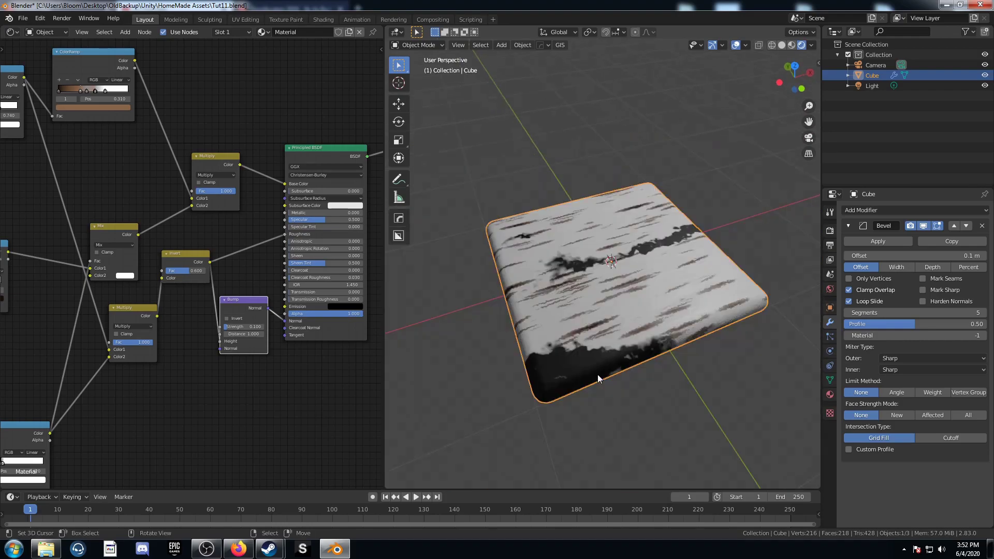
{"action": "middle_click_drag", "start_coordinate": [629, 321], "coordinate": [620, 337]}
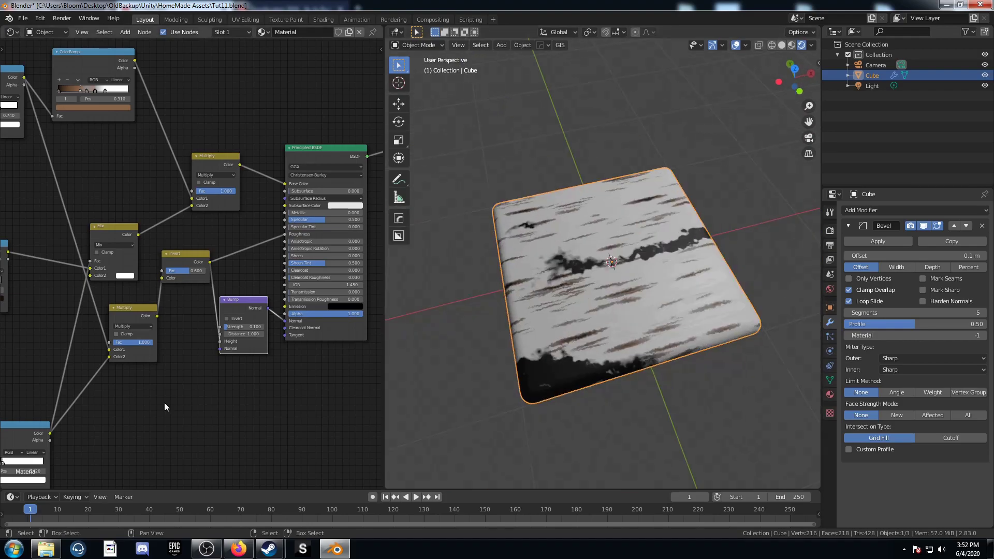
{"action": "middle_click_drag", "start_coordinate": [698, 318], "coordinate": [677, 355]}
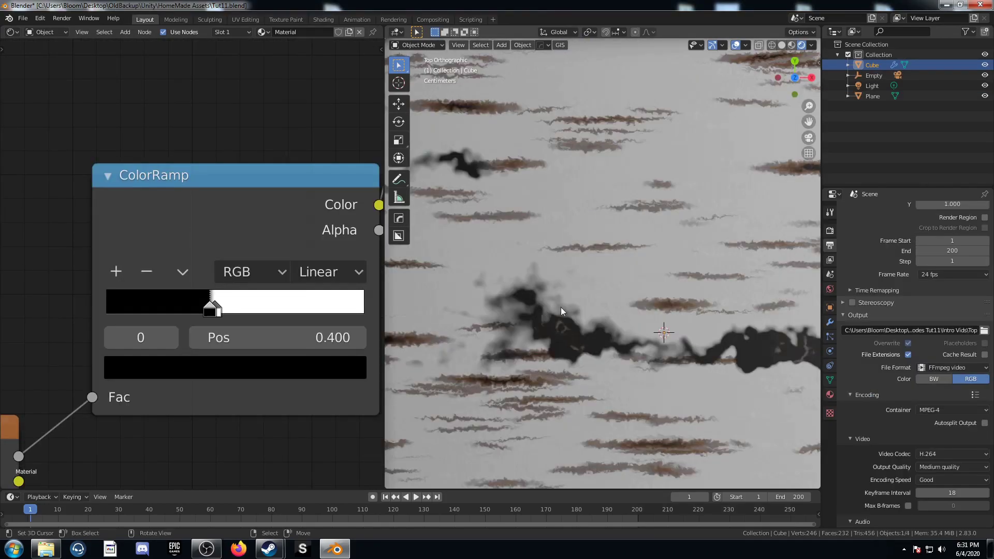
- Add a color stop between the black and white stops of the patch mask's ColorRamp
{"action": "scroll", "coordinate": [201, 339], "scroll_direction": "down", "scroll_amount": 8}
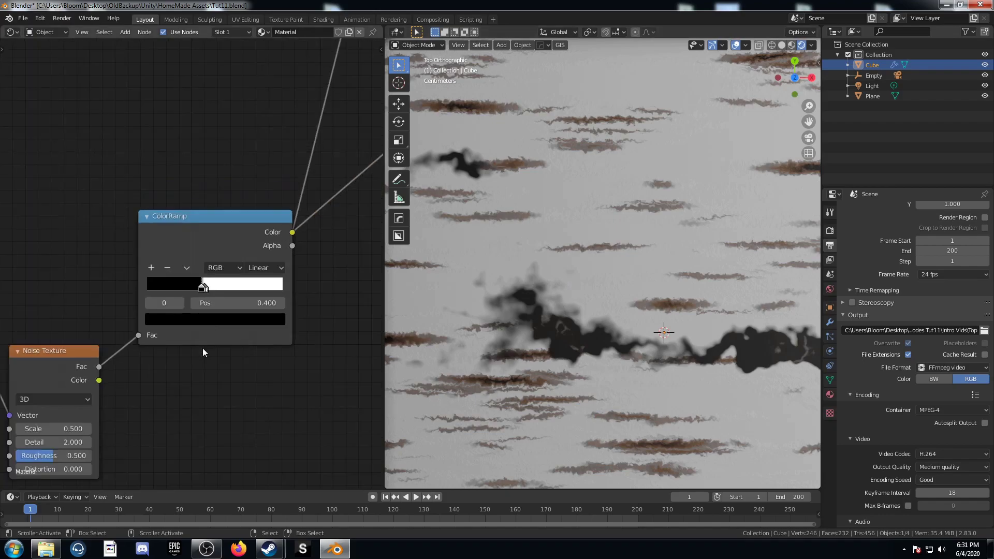
{"action": "scroll", "coordinate": [220, 332], "scroll_direction": "down", "scroll_amount": 6}
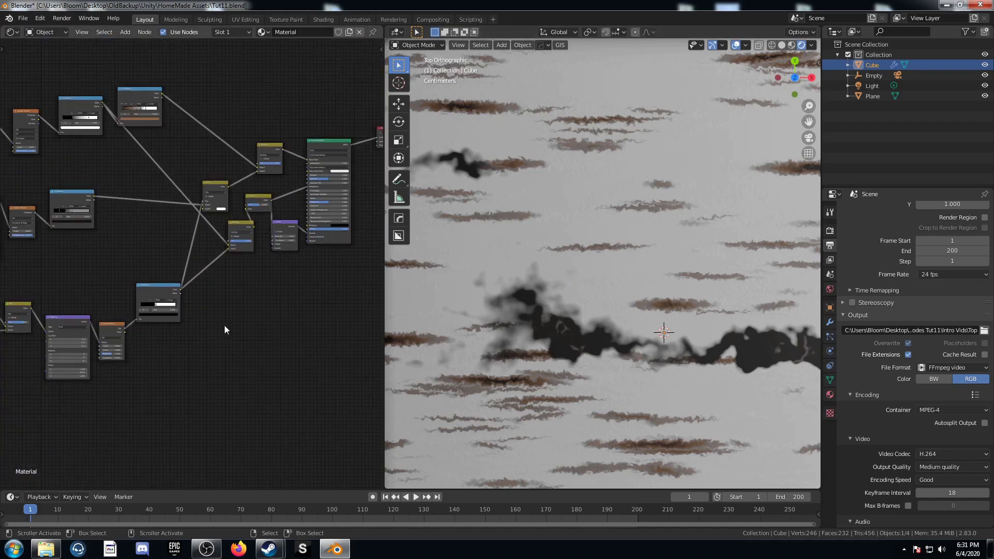
{"action": "scroll", "coordinate": [174, 324], "scroll_direction": "up", "scroll_amount": 10}
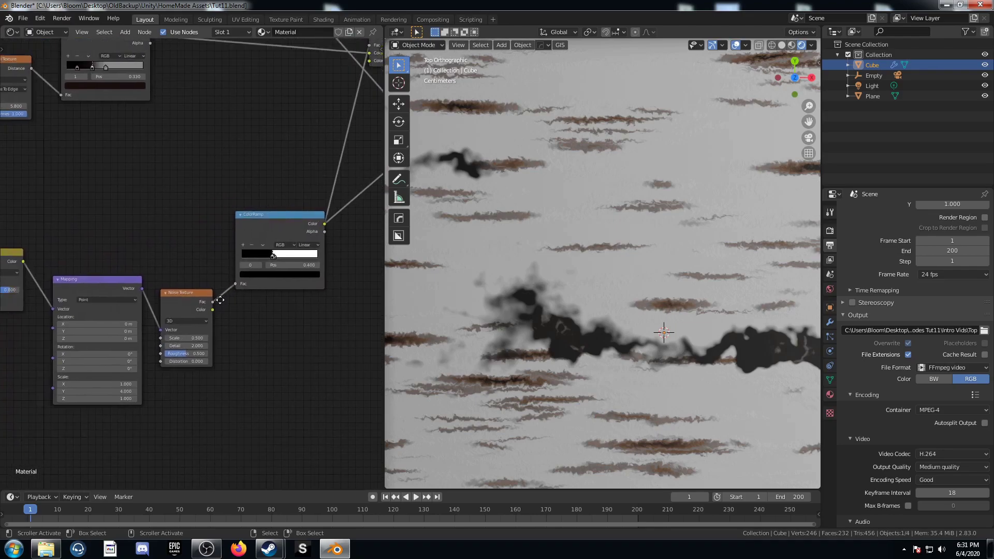
{"action": "scroll", "coordinate": [198, 326], "scroll_direction": "up", "scroll_amount": 5}
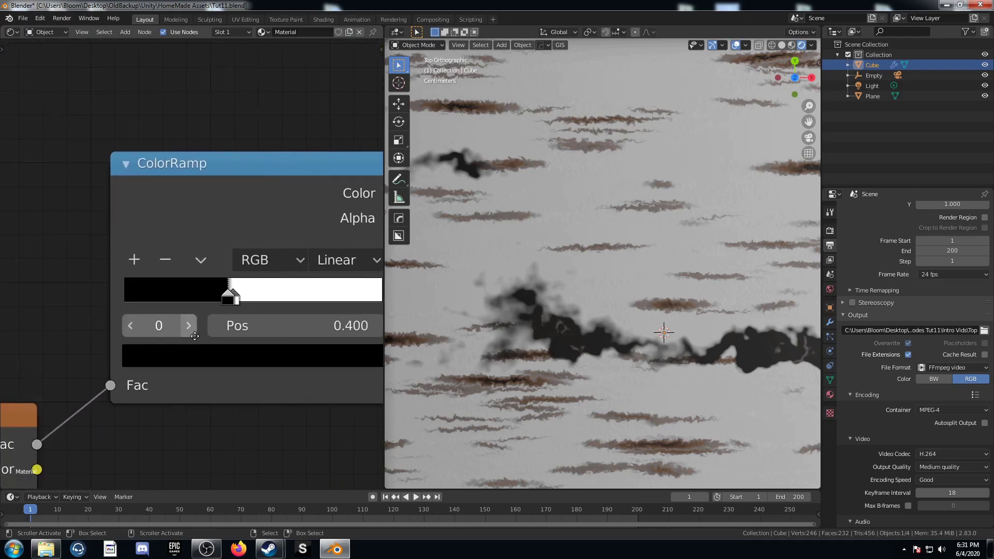
{"action": "left_click", "coordinate": [130, 261]}
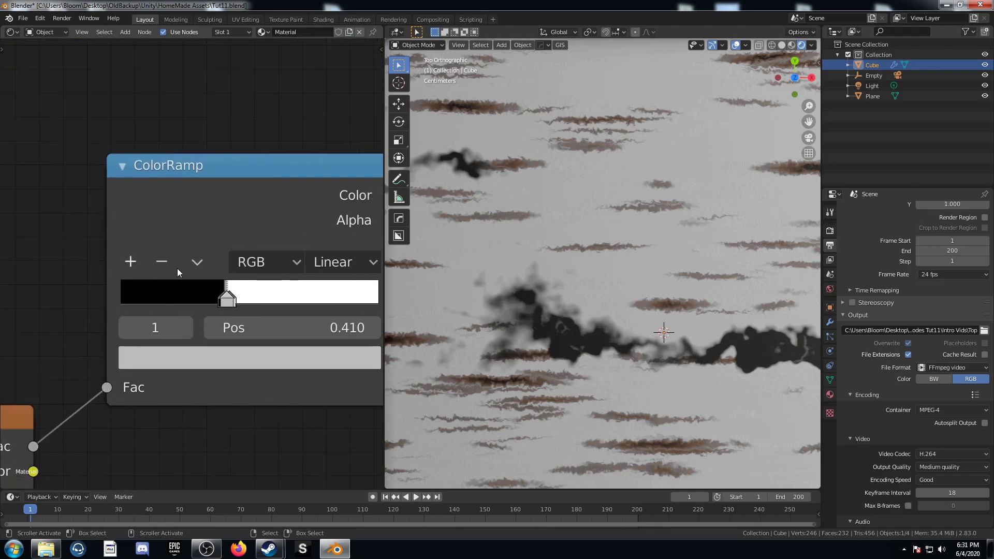
{"action": "left_click", "coordinate": [229, 303]}
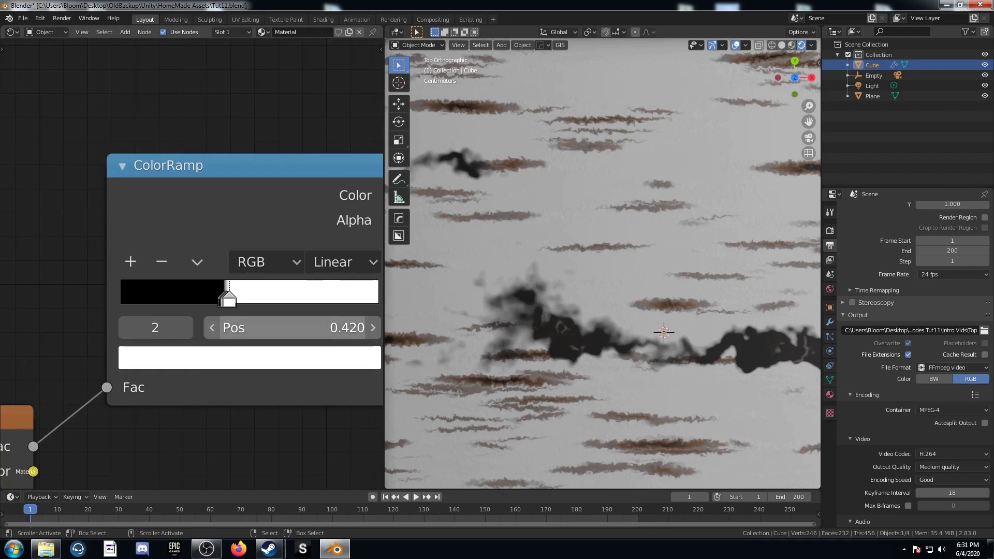
{"action": "left_click", "coordinate": [290, 327]}
{"action": "type", "text": "415"}
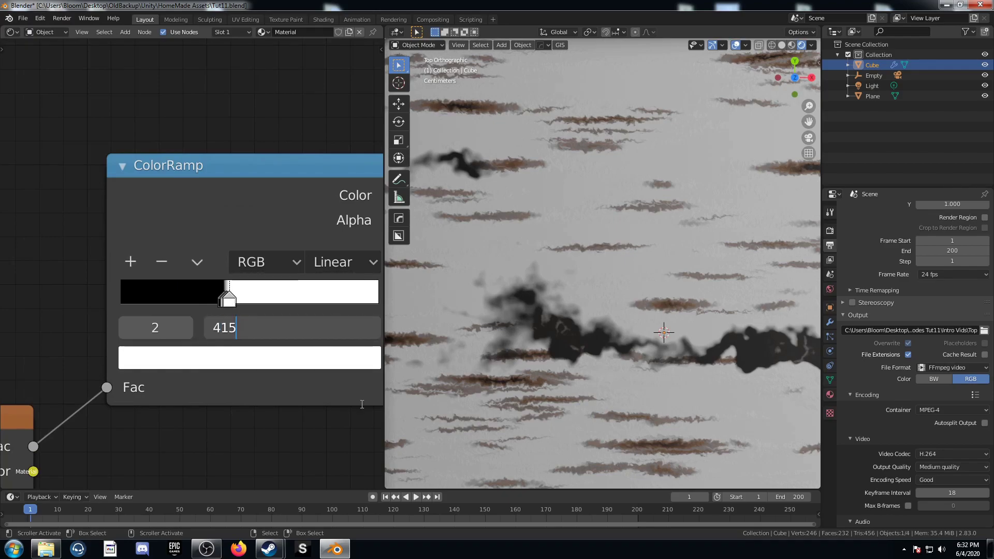
{"action": "key", "text": "Return"}
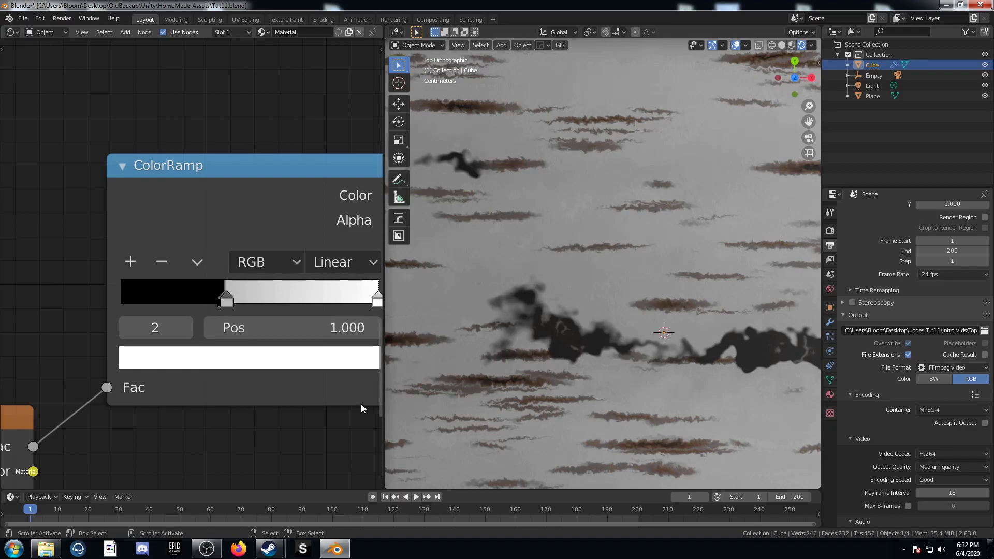
{"action": "key", "text": "ctrl+z"}
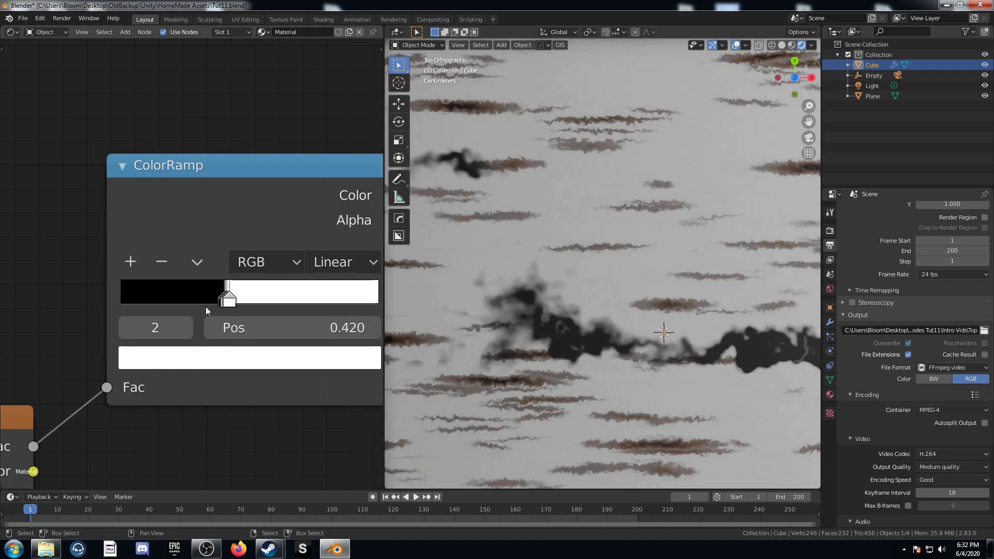
- Set the position of the patch mask ColorRamp's middle grey stop to 0.415
{"action": "left_click", "coordinate": [223, 303]}
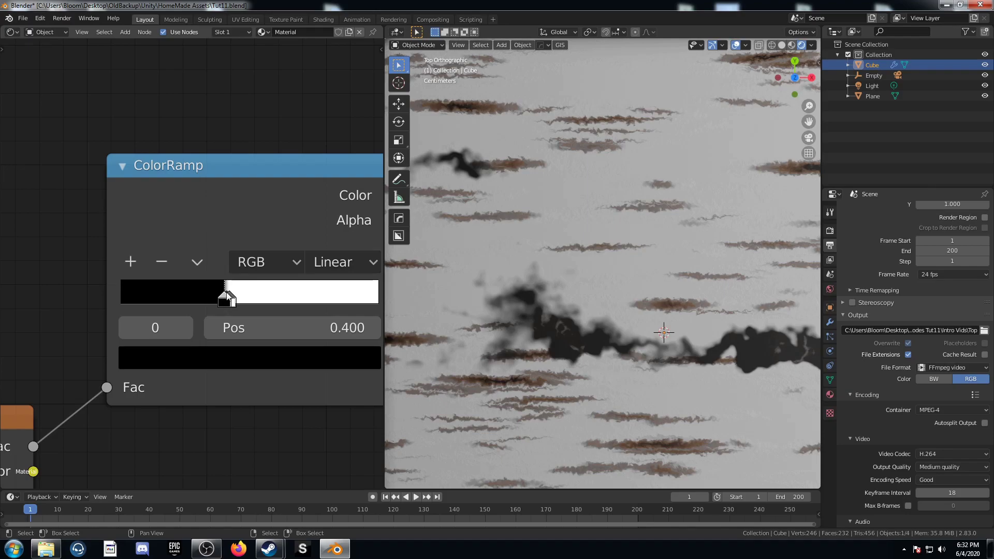
{"action": "left_click_drag", "start_coordinate": [228, 296], "coordinate": [226, 296]}
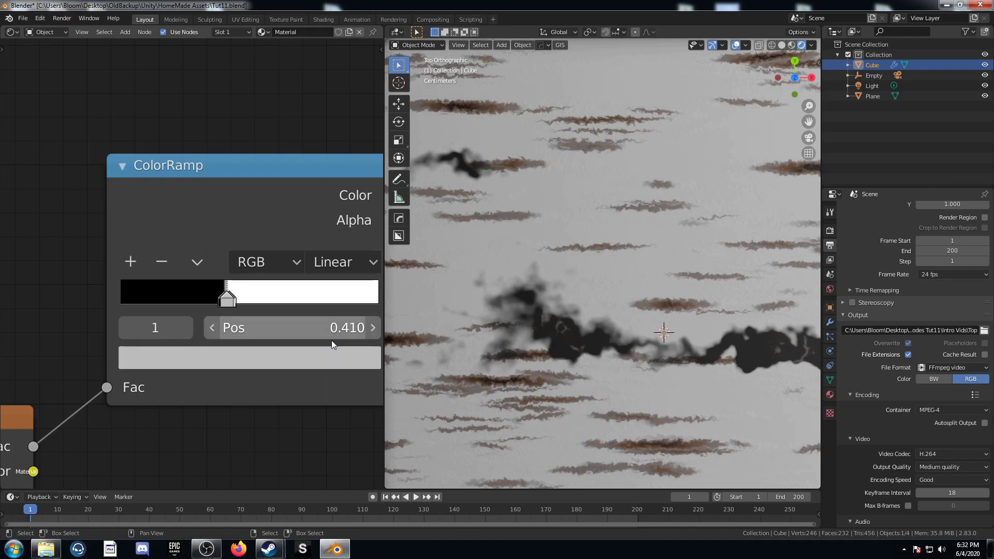
{"action": "left_click", "coordinate": [332, 340]}
{"action": "type", "text": ".415"}
{"action": "key", "text": "Return"}
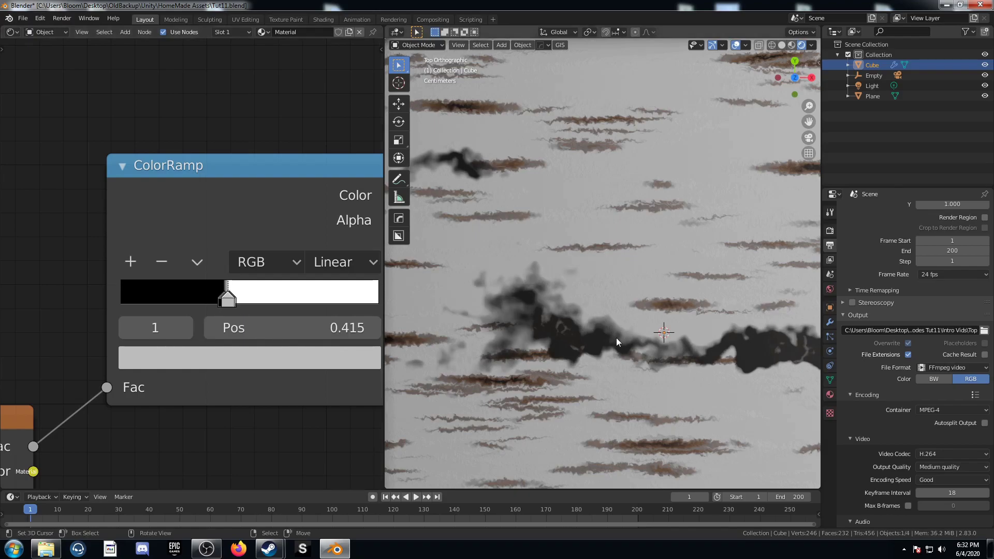
- Darken the middle stop of the patch mask's ColorRamp to a neutral grey with a value of about 0.485
{"action": "scroll", "coordinate": [614, 340], "scroll_direction": "up", "scroll_amount": 4}
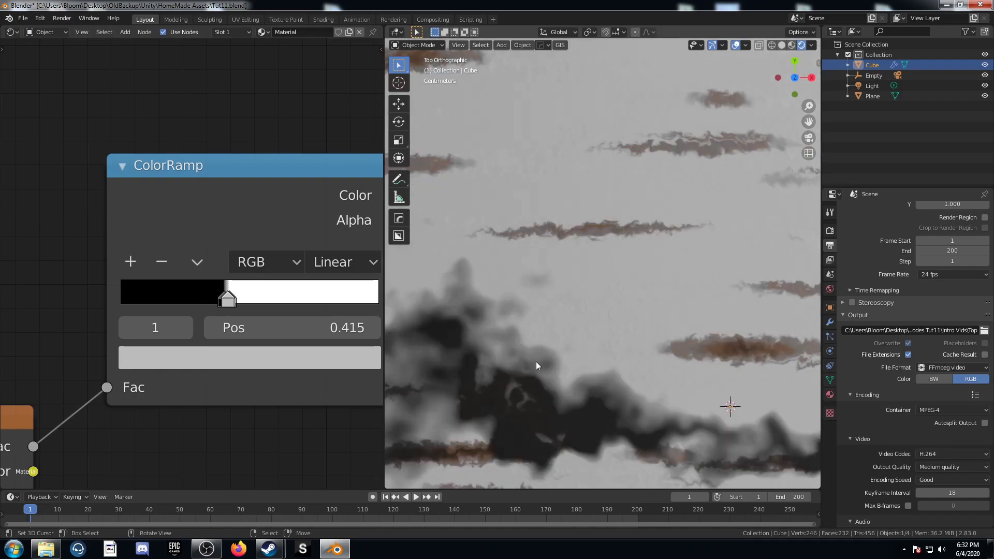
{"action": "scroll", "coordinate": [535, 361], "scroll_direction": "down", "scroll_amount": 4}
{"action": "scroll", "coordinate": [170, 380], "scroll_direction": "down", "scroll_amount": 2}
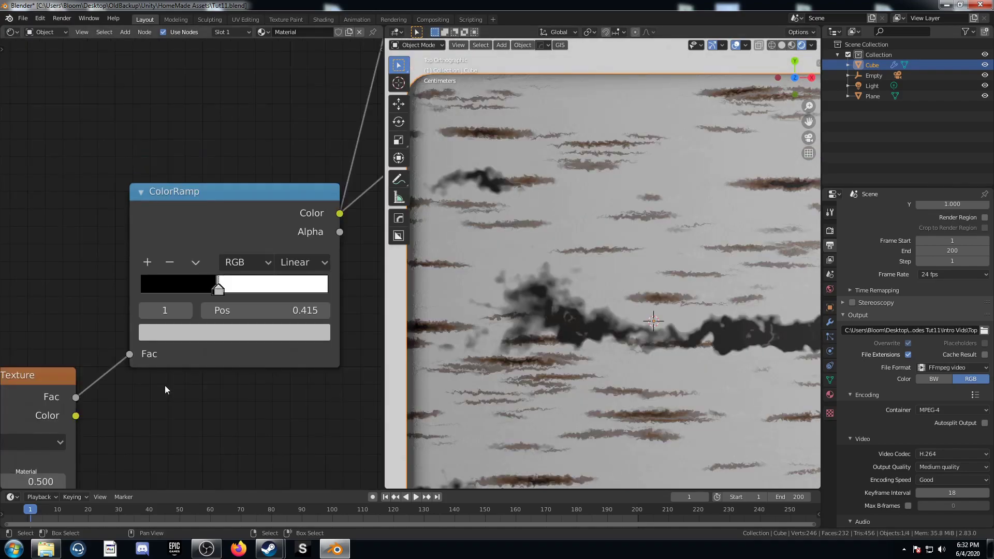
{"action": "left_click", "coordinate": [206, 334]}
{"action": "scroll", "coordinate": [231, 155], "scroll_direction": "down", "scroll_amount": 1}
{"action": "scroll", "coordinate": [231, 156], "scroll_direction": "down", "scroll_amount": 4}
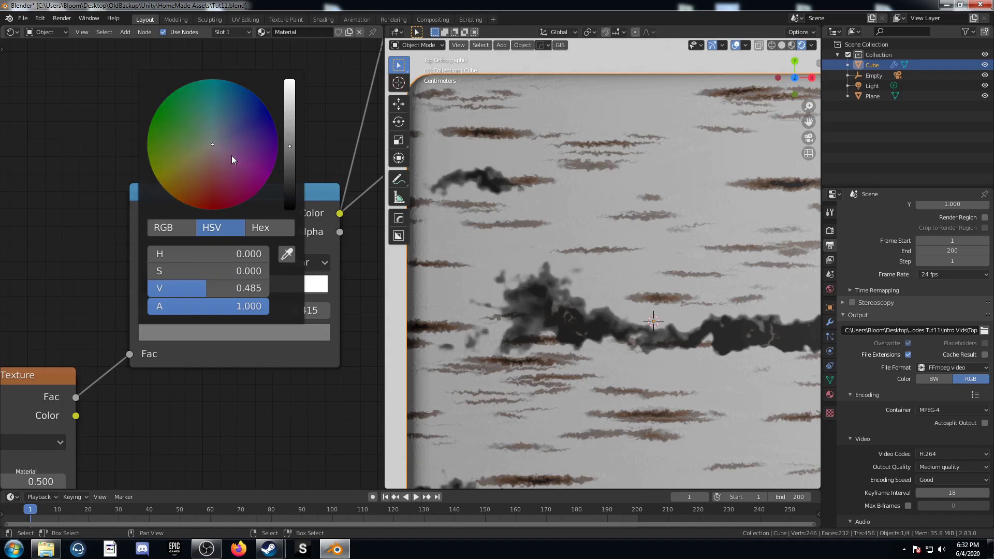
- Duplicate the patch mask's scale 10 Noise Texture and insert the copy between the Texture Coordinate's Object output and the original's Vector
{"action": "middle_click_drag", "start_coordinate": [45, 356], "coordinate": [332, 334]}
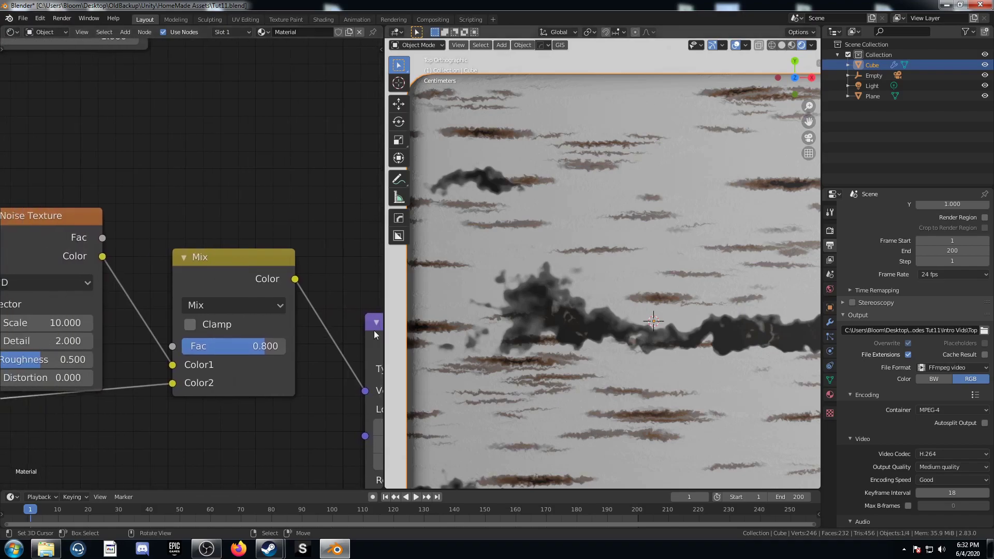
{"action": "middle_click_drag", "start_coordinate": [156, 319], "coordinate": [292, 305]}
{"action": "scroll", "coordinate": [290, 304], "scroll_direction": "down", "scroll_amount": 5}
{"action": "middle_click_drag", "start_coordinate": [213, 275], "coordinate": [311, 285]}
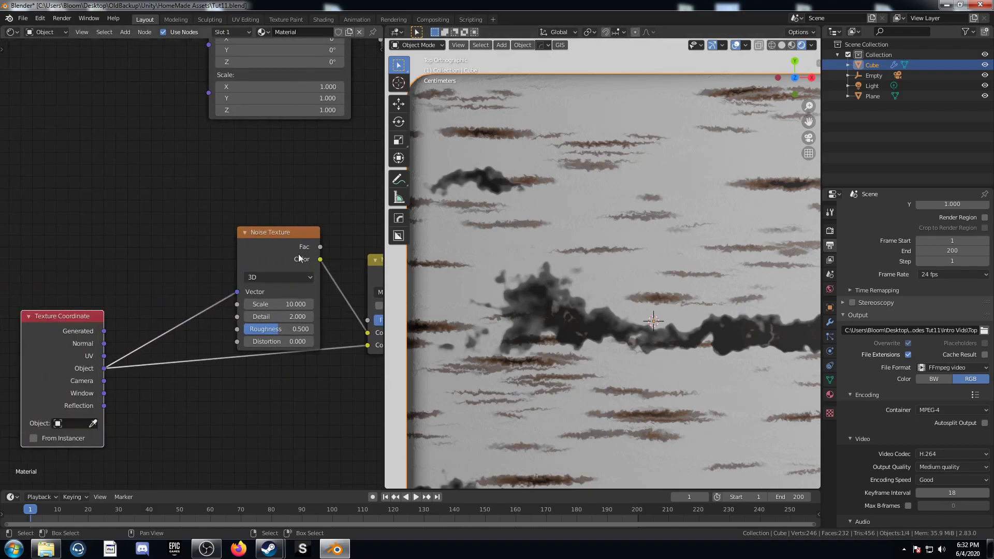
{"action": "left_click", "coordinate": [293, 243]}
{"action": "left_click_drag", "start_coordinate": [288, 238], "coordinate": [182, 254]}
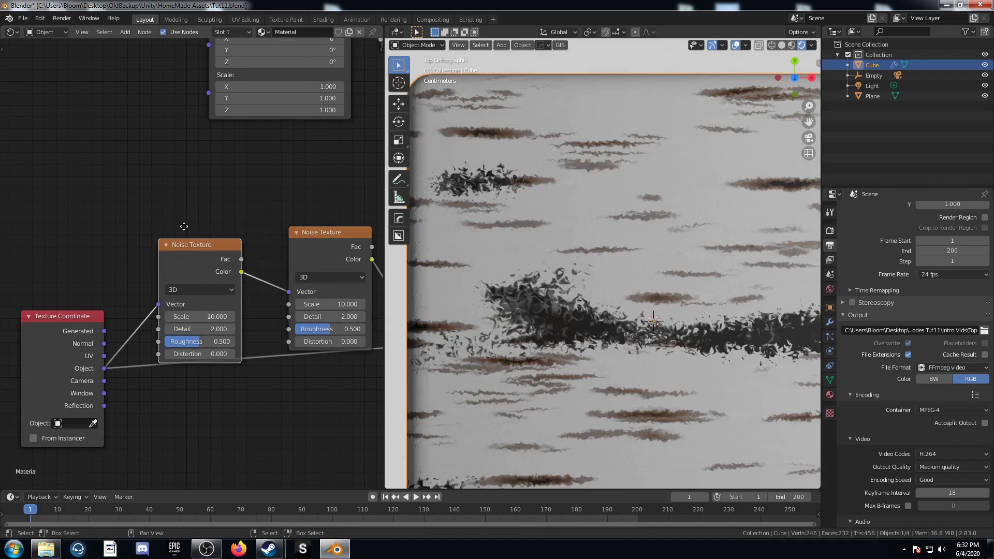
- Duplicate the Mix node between the two patch mask Noise Textures and connect the Texture Coordinate's Object output to the copy's Color2
{"action": "scroll", "coordinate": [176, 238], "scroll_direction": "down", "scroll_amount": 1}
{"action": "scroll", "coordinate": [175, 240], "scroll_direction": "down", "scroll_amount": 1}
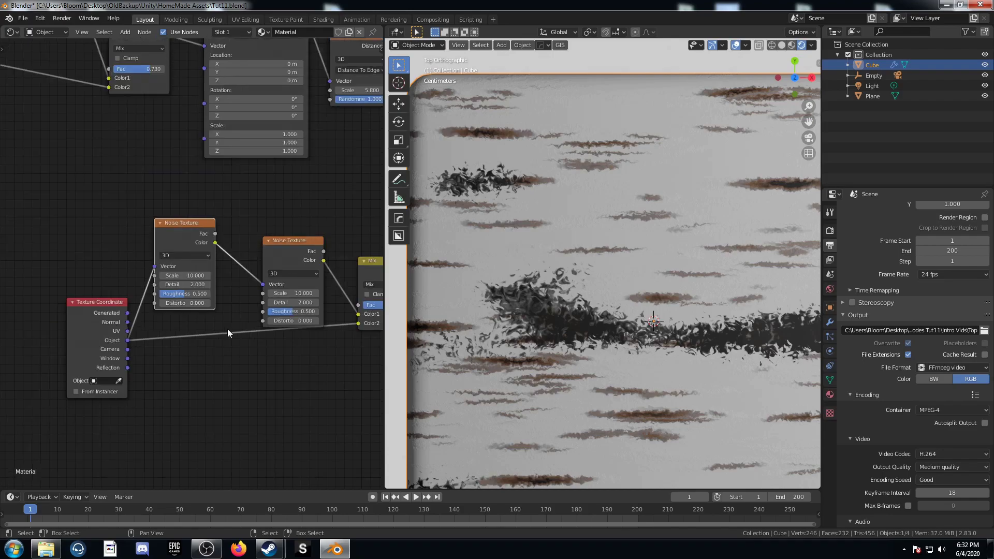
{"action": "left_click", "coordinate": [369, 263]}
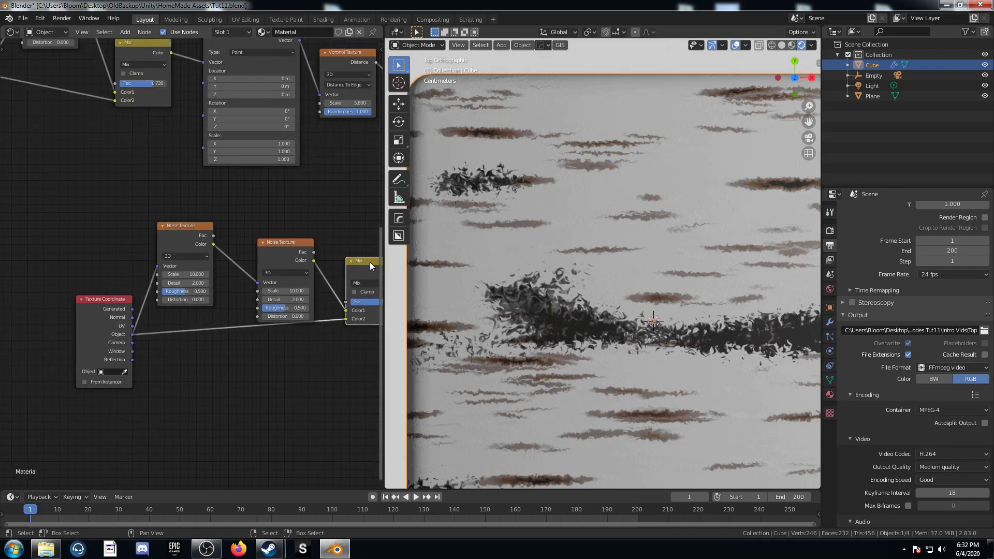
{"action": "key", "text": "shift+d"}
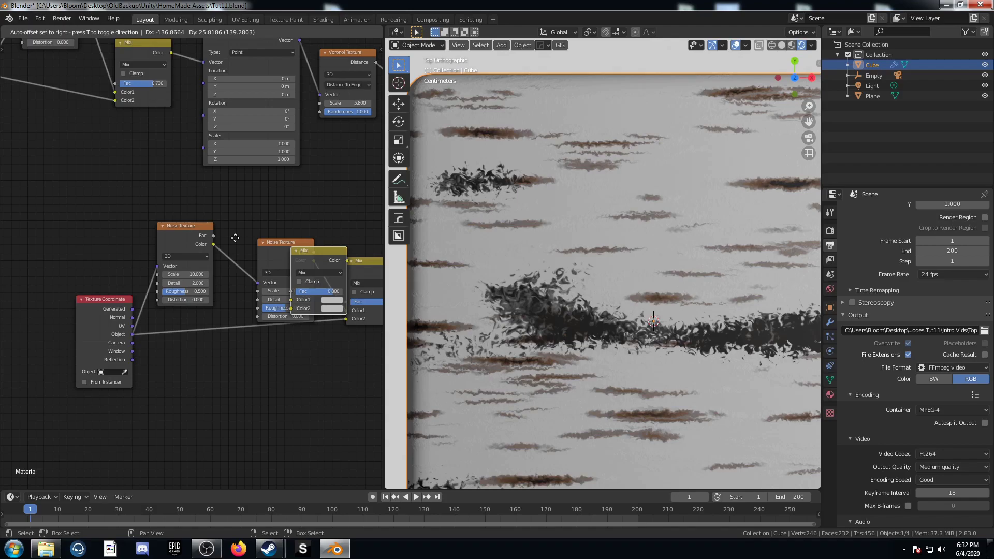
{"action": "left_click", "coordinate": [189, 231]}
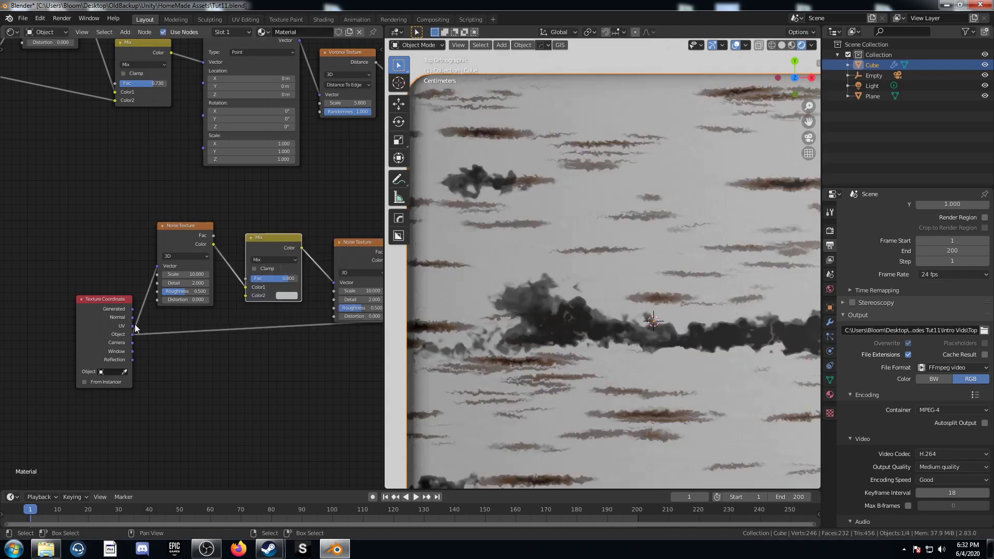
{"action": "left_click_drag", "start_coordinate": [133, 334], "coordinate": [245, 297]}
{"action": "left_click", "coordinate": [270, 237]}
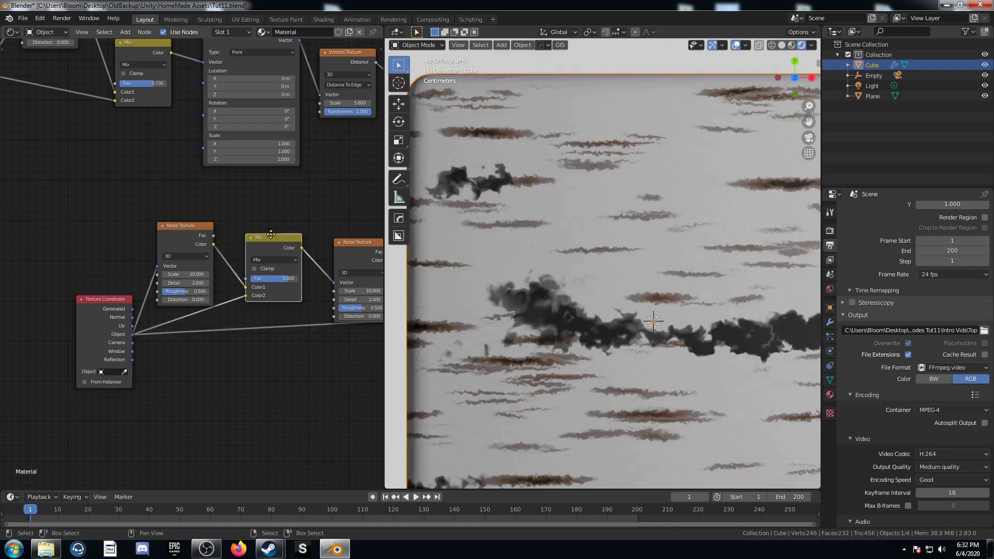
- Set the Detail of the first Noise Texture after the Texture Coordinate to 16 and check the dark patches on the cube
{"action": "left_click", "coordinate": [207, 283]}
{"action": "type", "text": "16"}
{"action": "key", "text": "Return"}
{"action": "middle_click_drag", "start_coordinate": [307, 379], "coordinate": [301, 323]}
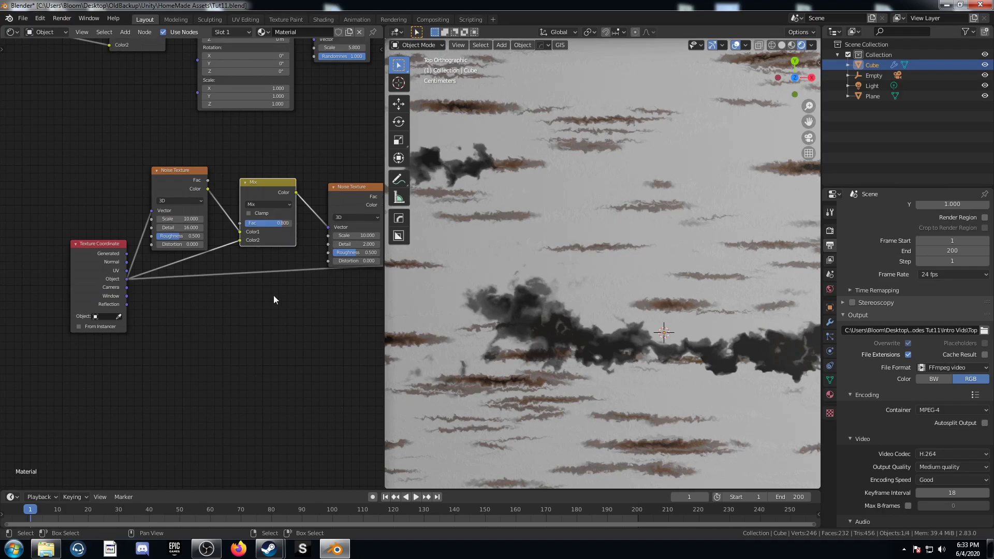
{"action": "middle_click_drag", "start_coordinate": [288, 313], "coordinate": [260, 326]}
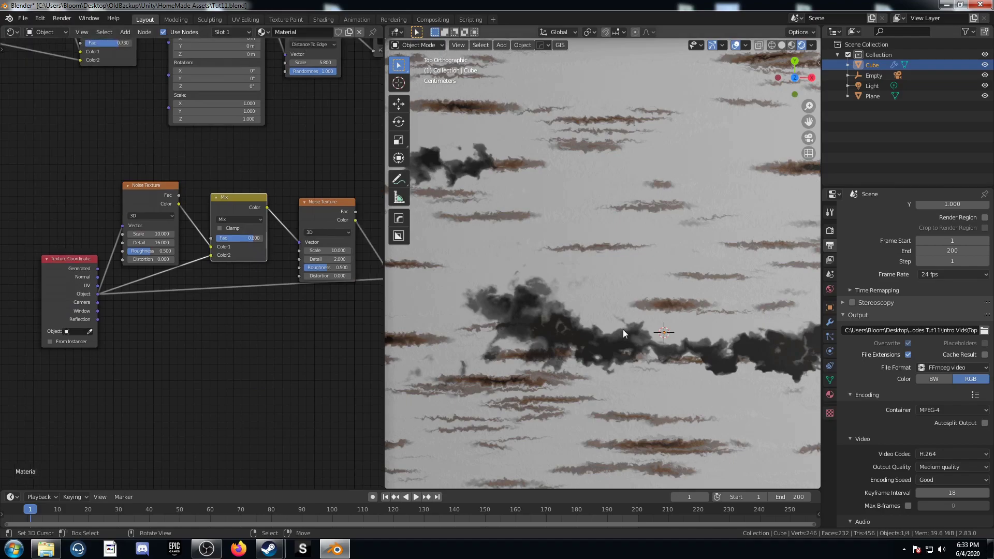
{"action": "scroll", "coordinate": [623, 329], "scroll_direction": "down", "scroll_amount": 2}
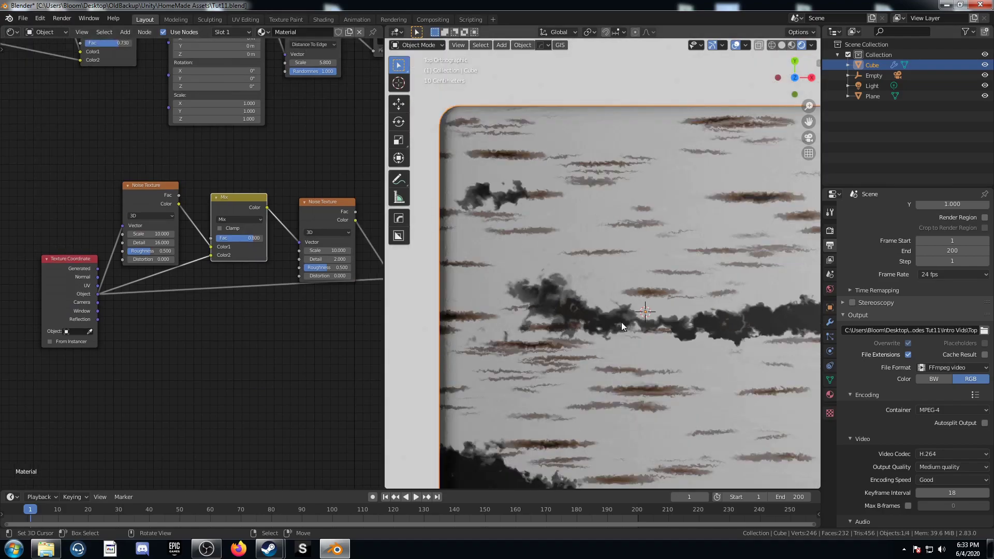
{"action": "middle_click_drag", "start_coordinate": [664, 350], "coordinate": [658, 310], "text": "shift"}
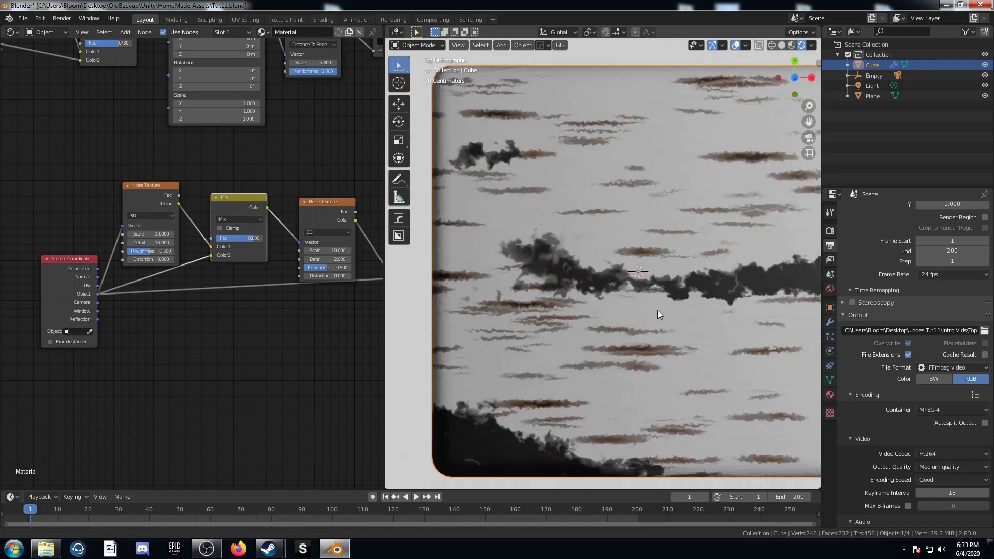